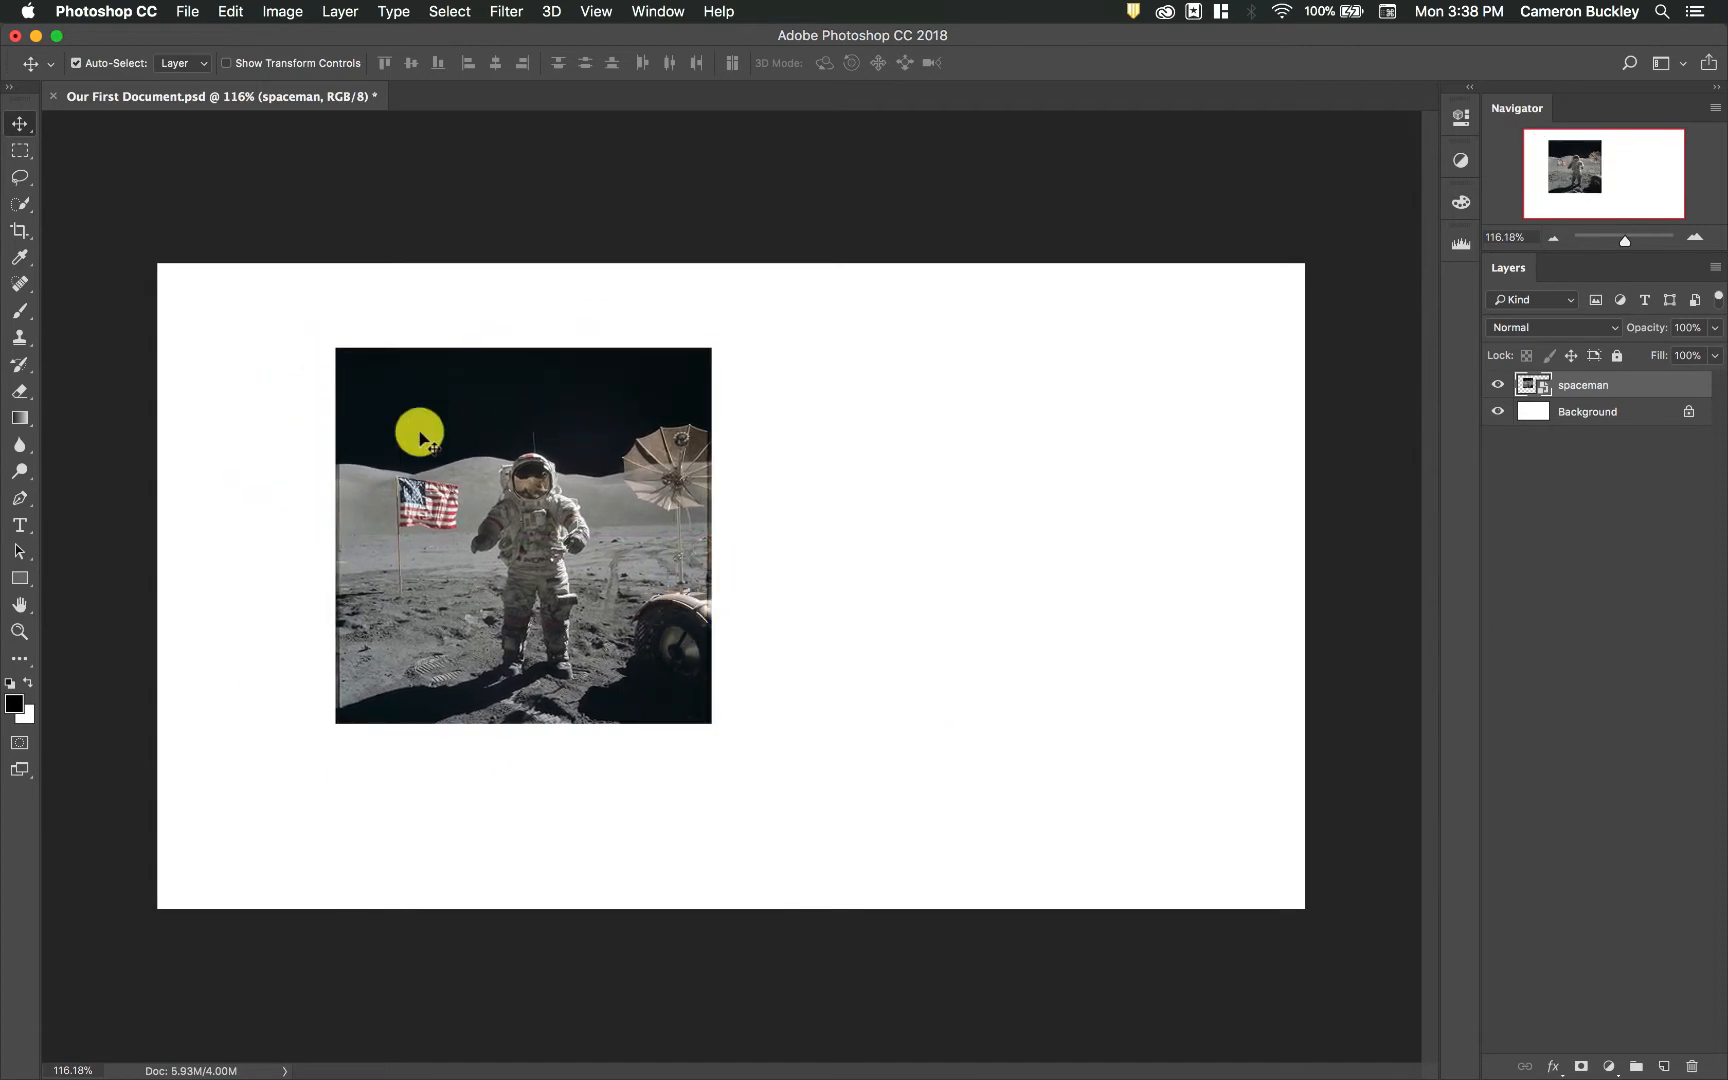
- Select the spaceman layer and reposition the astronaut photo in the upper-left part of the canvas
left_click_drag(563, 505, 676, 497)
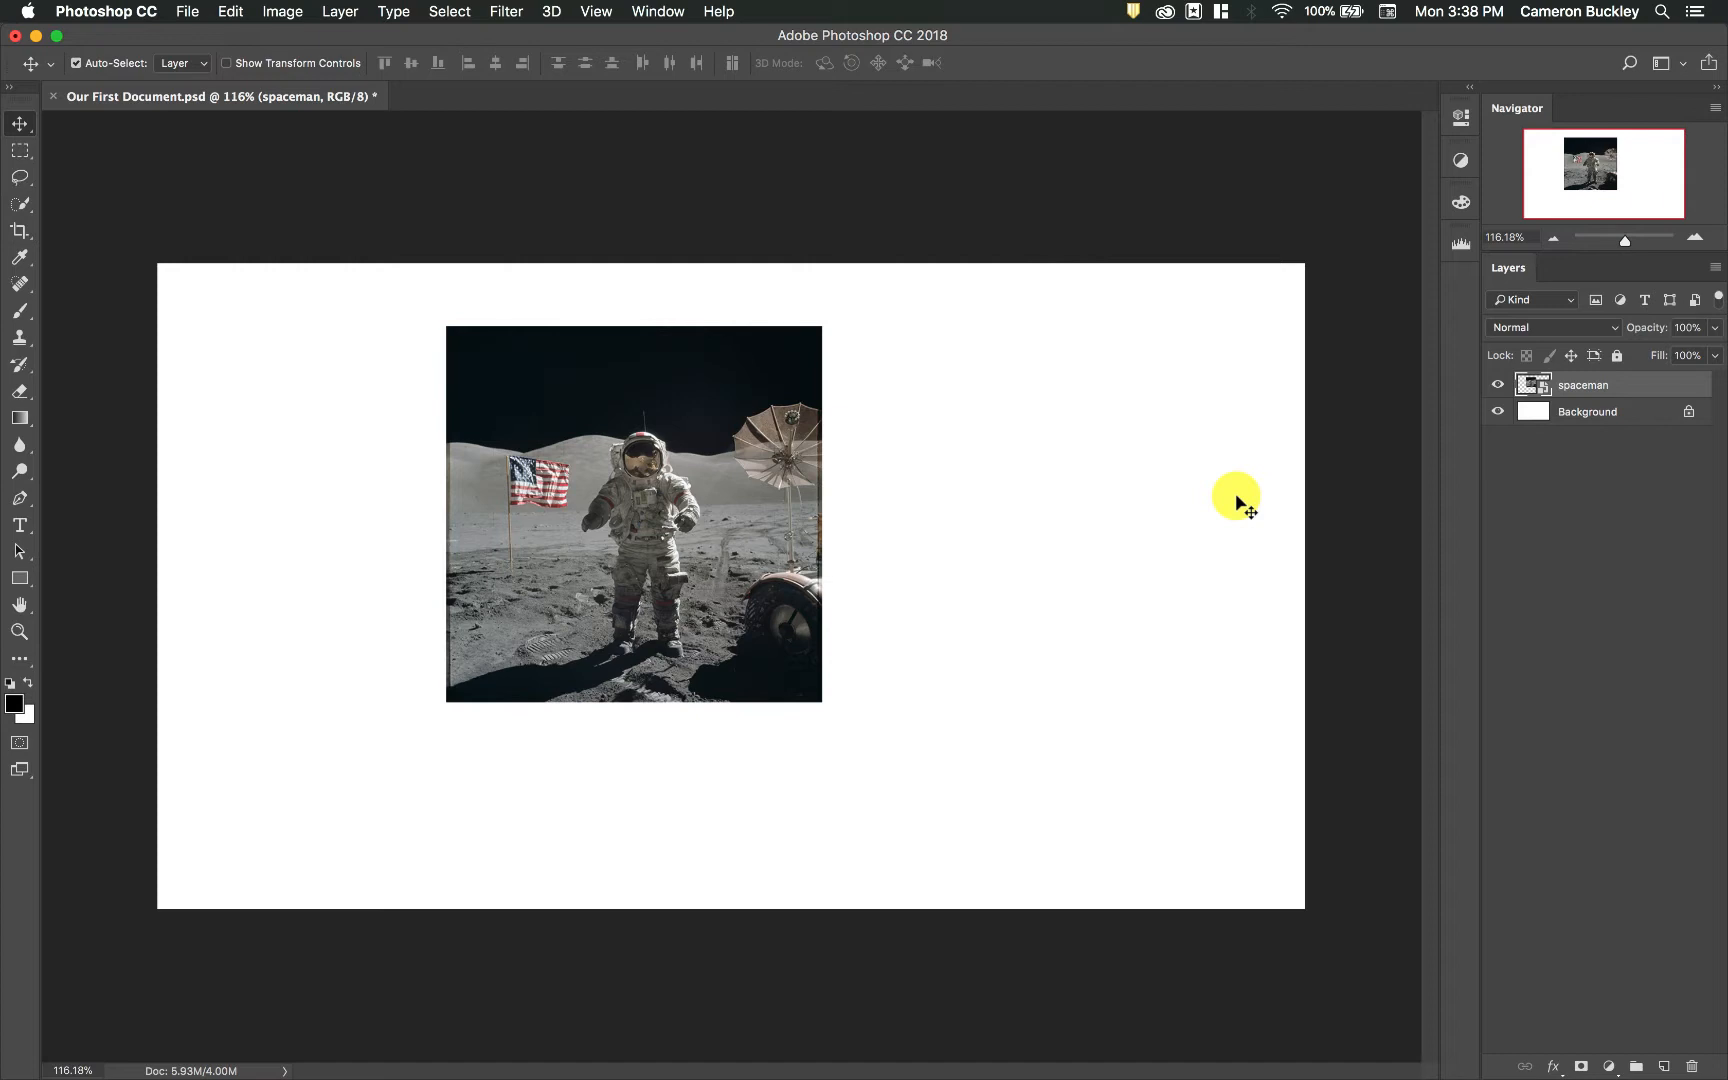
left_click(1552, 410)
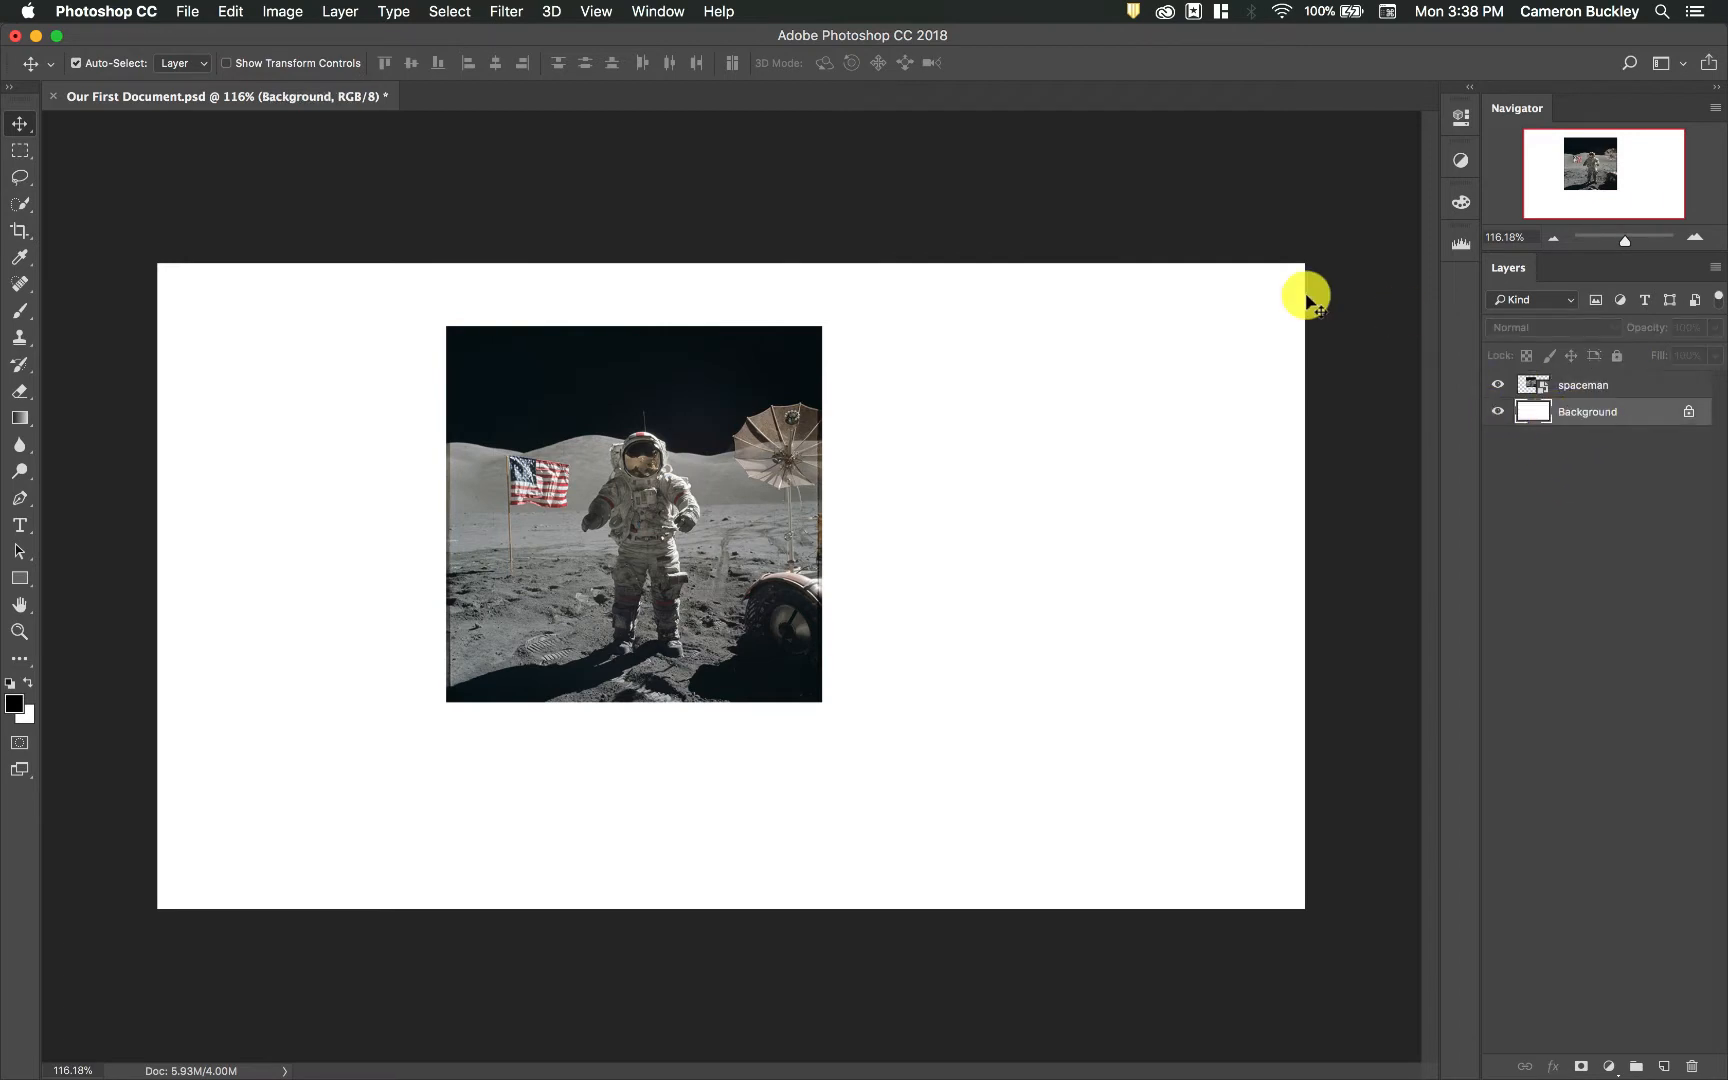
left_click(1590, 385)
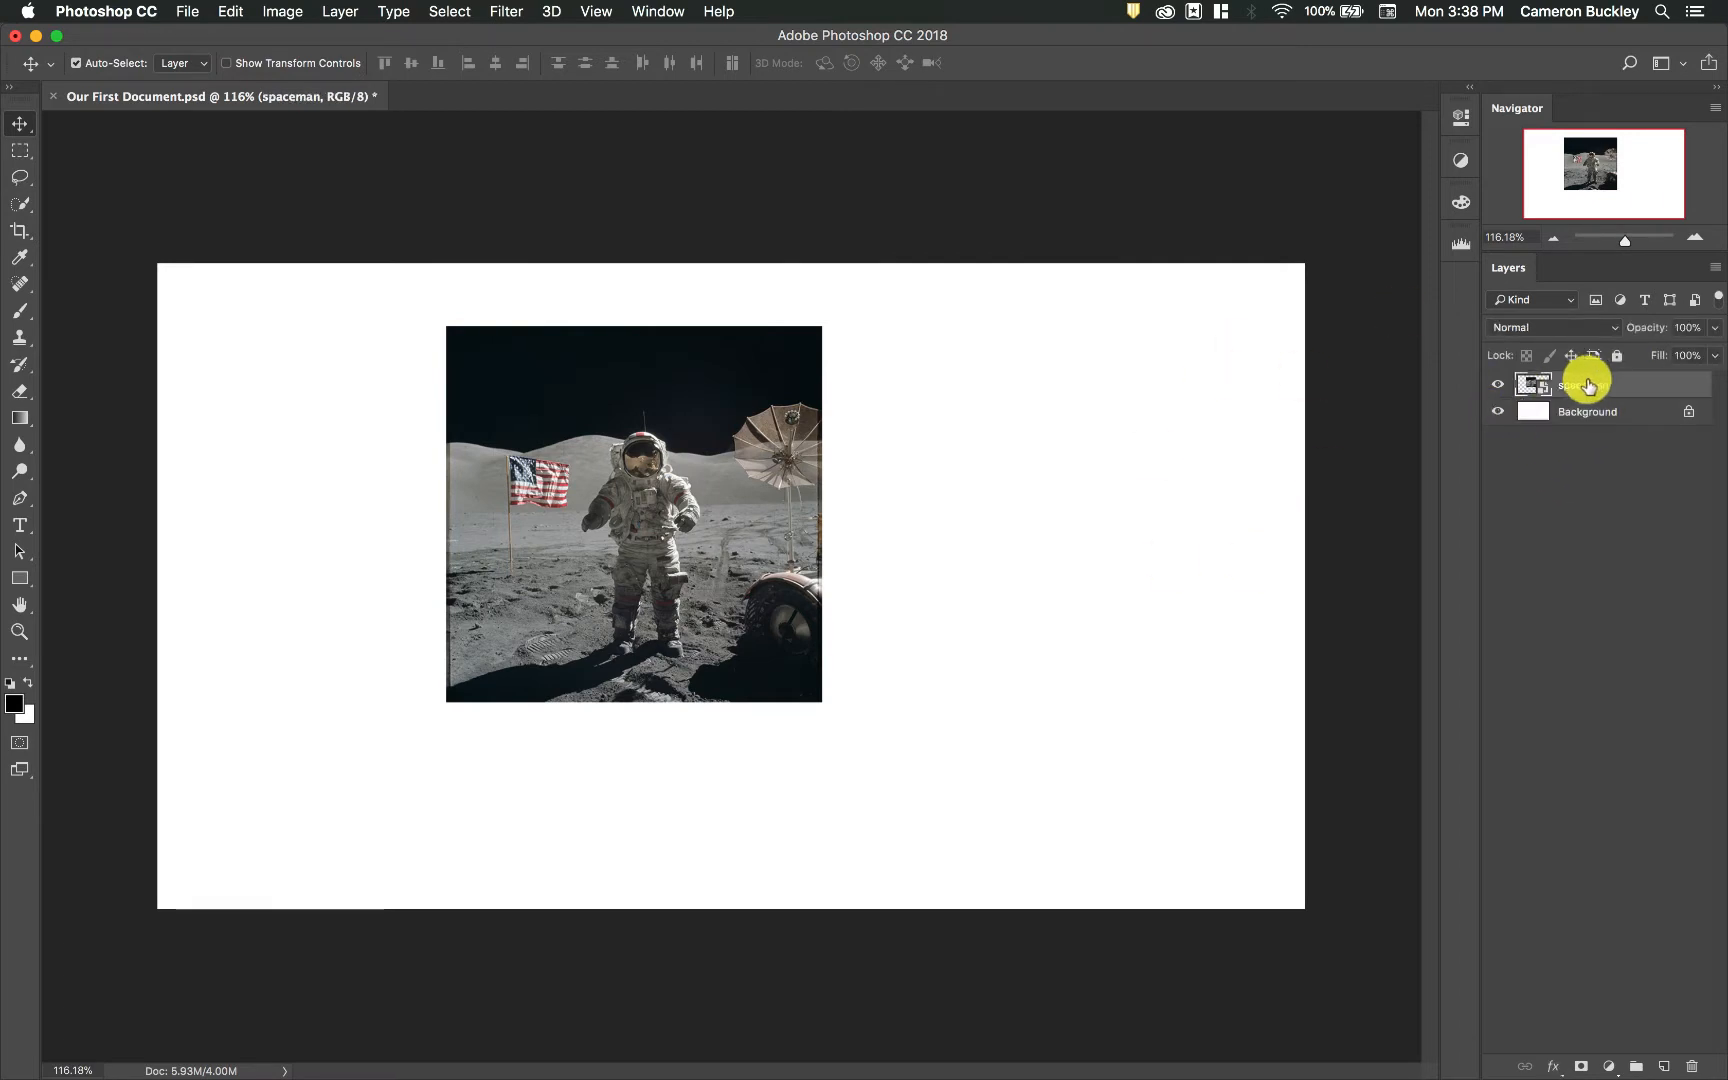
left_click_drag(706, 447, 629, 438)
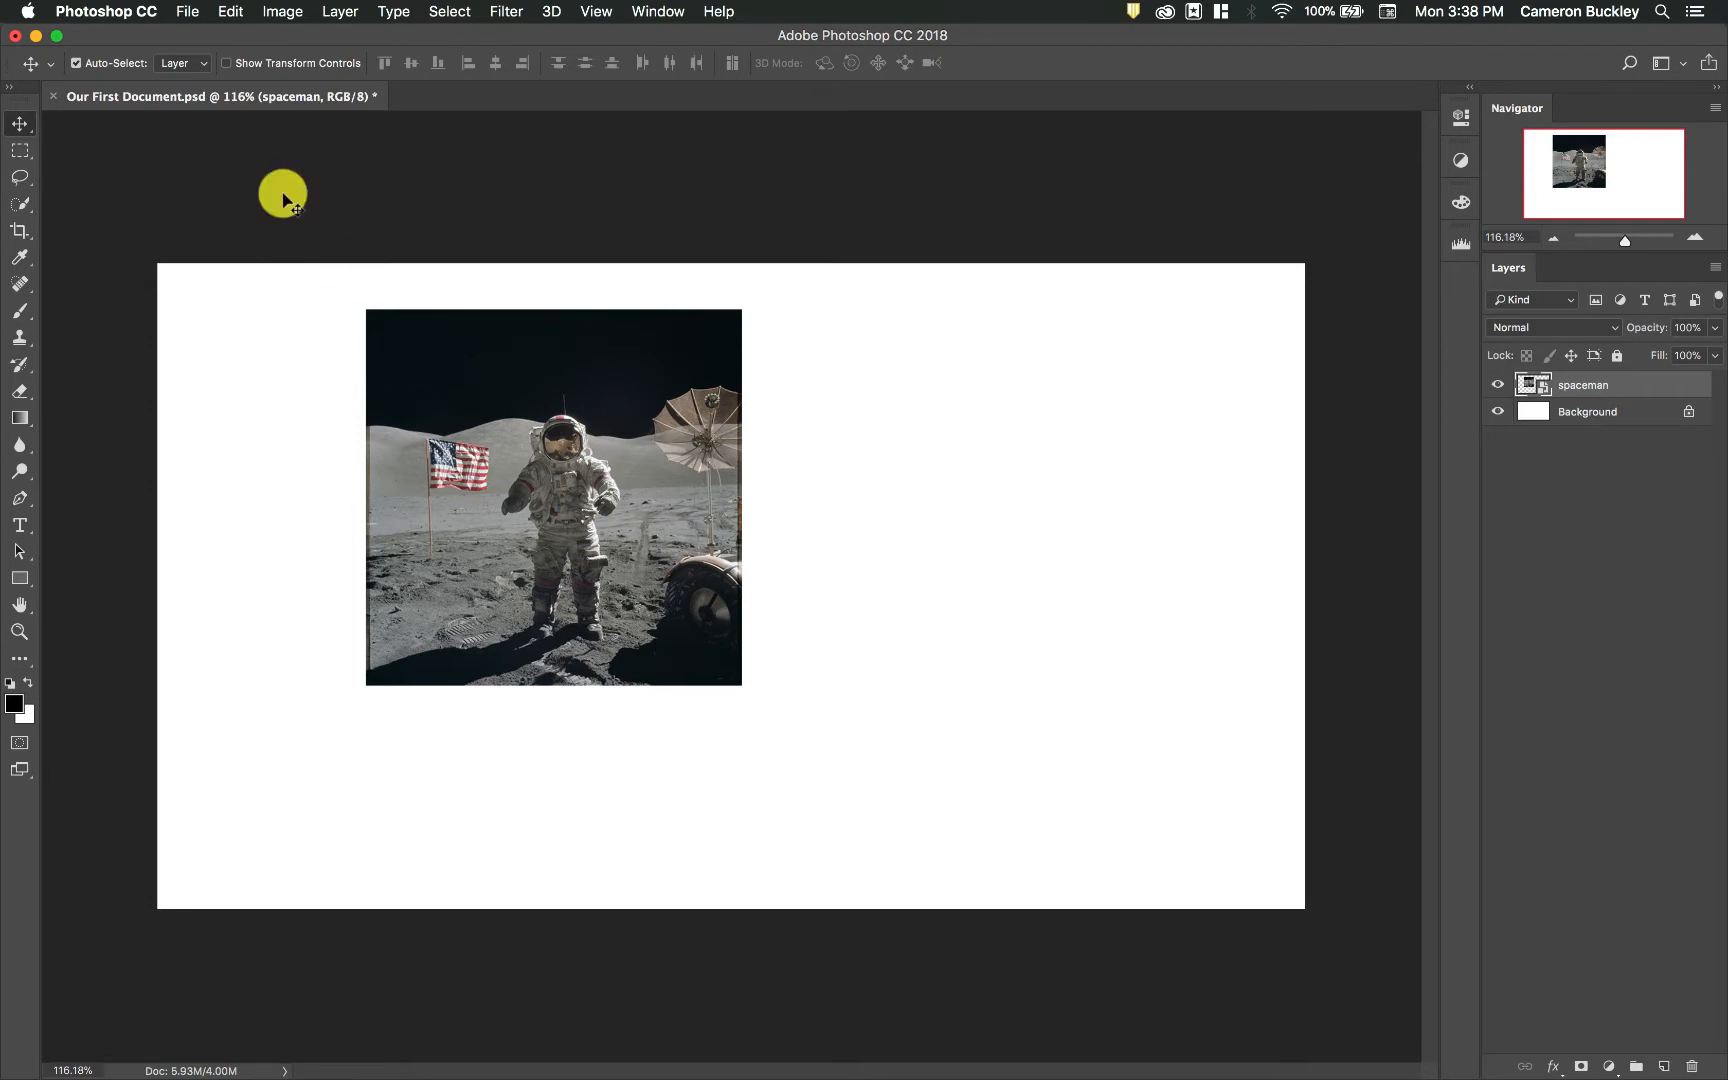
- Place landscape.jpg from the Downloads folder into the document as an embedded image
left_click(185, 11)
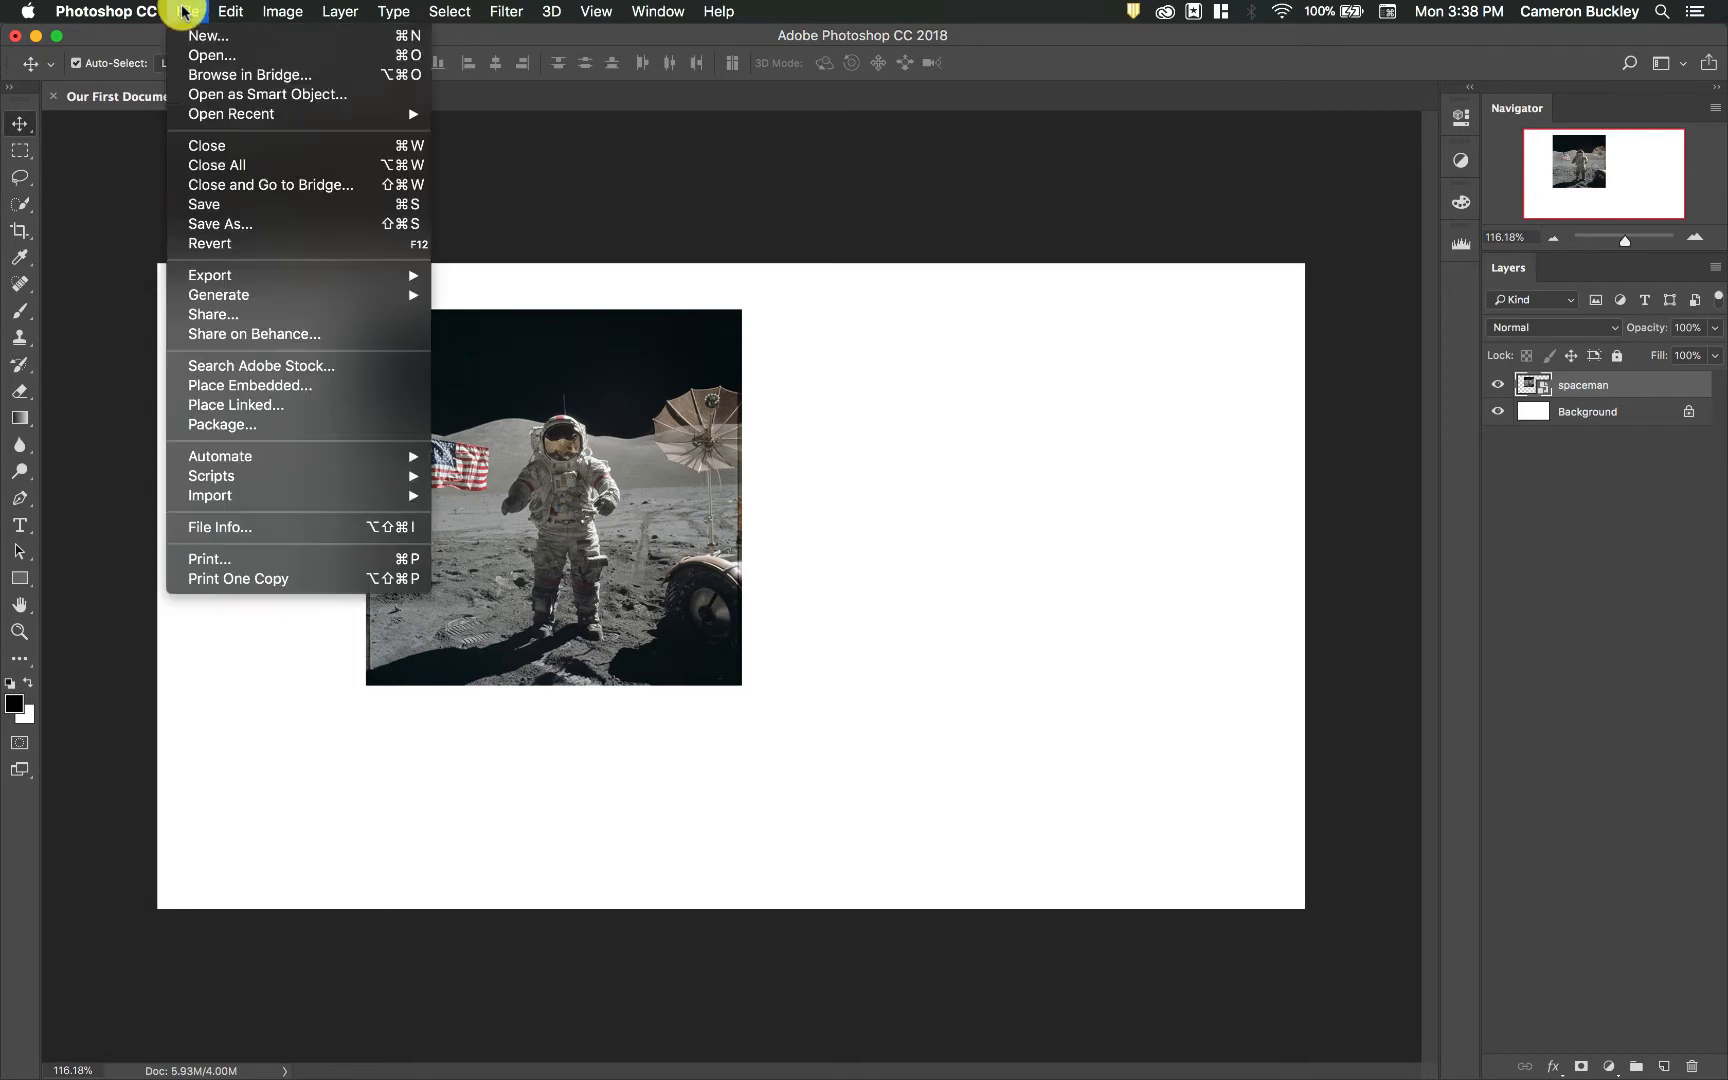
left_click(318, 388)
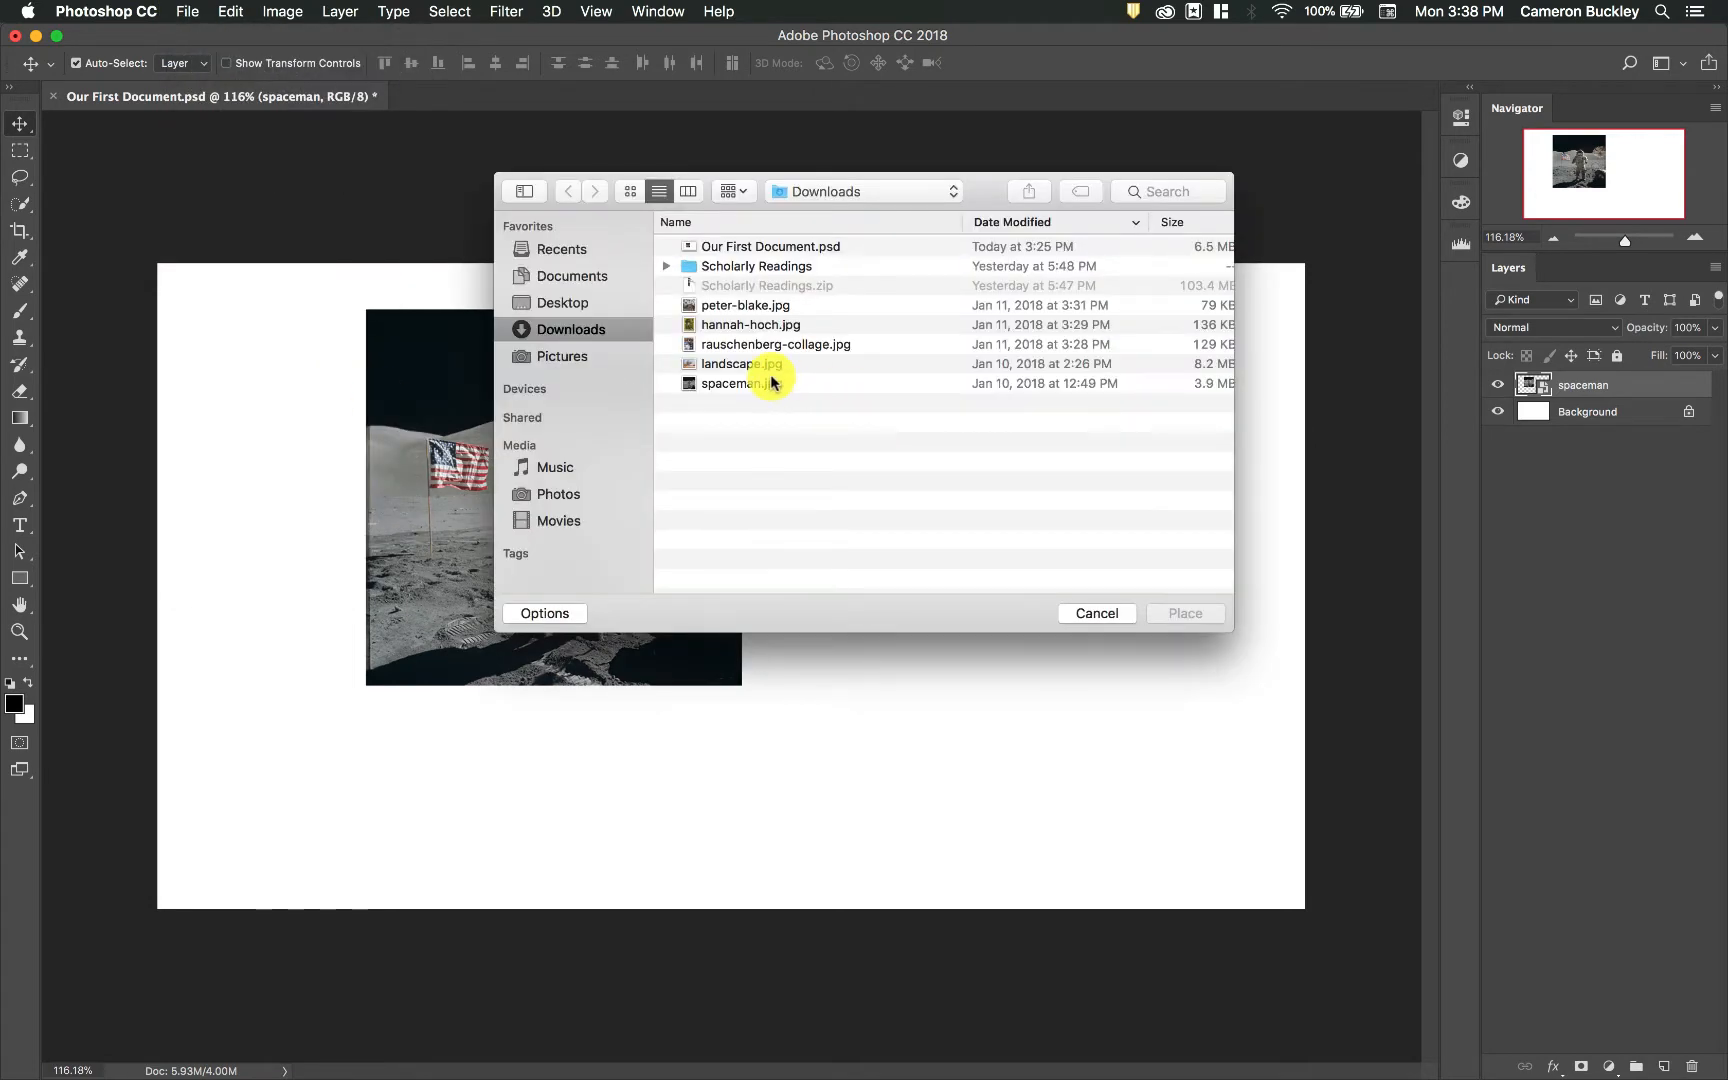
left_click(762, 366)
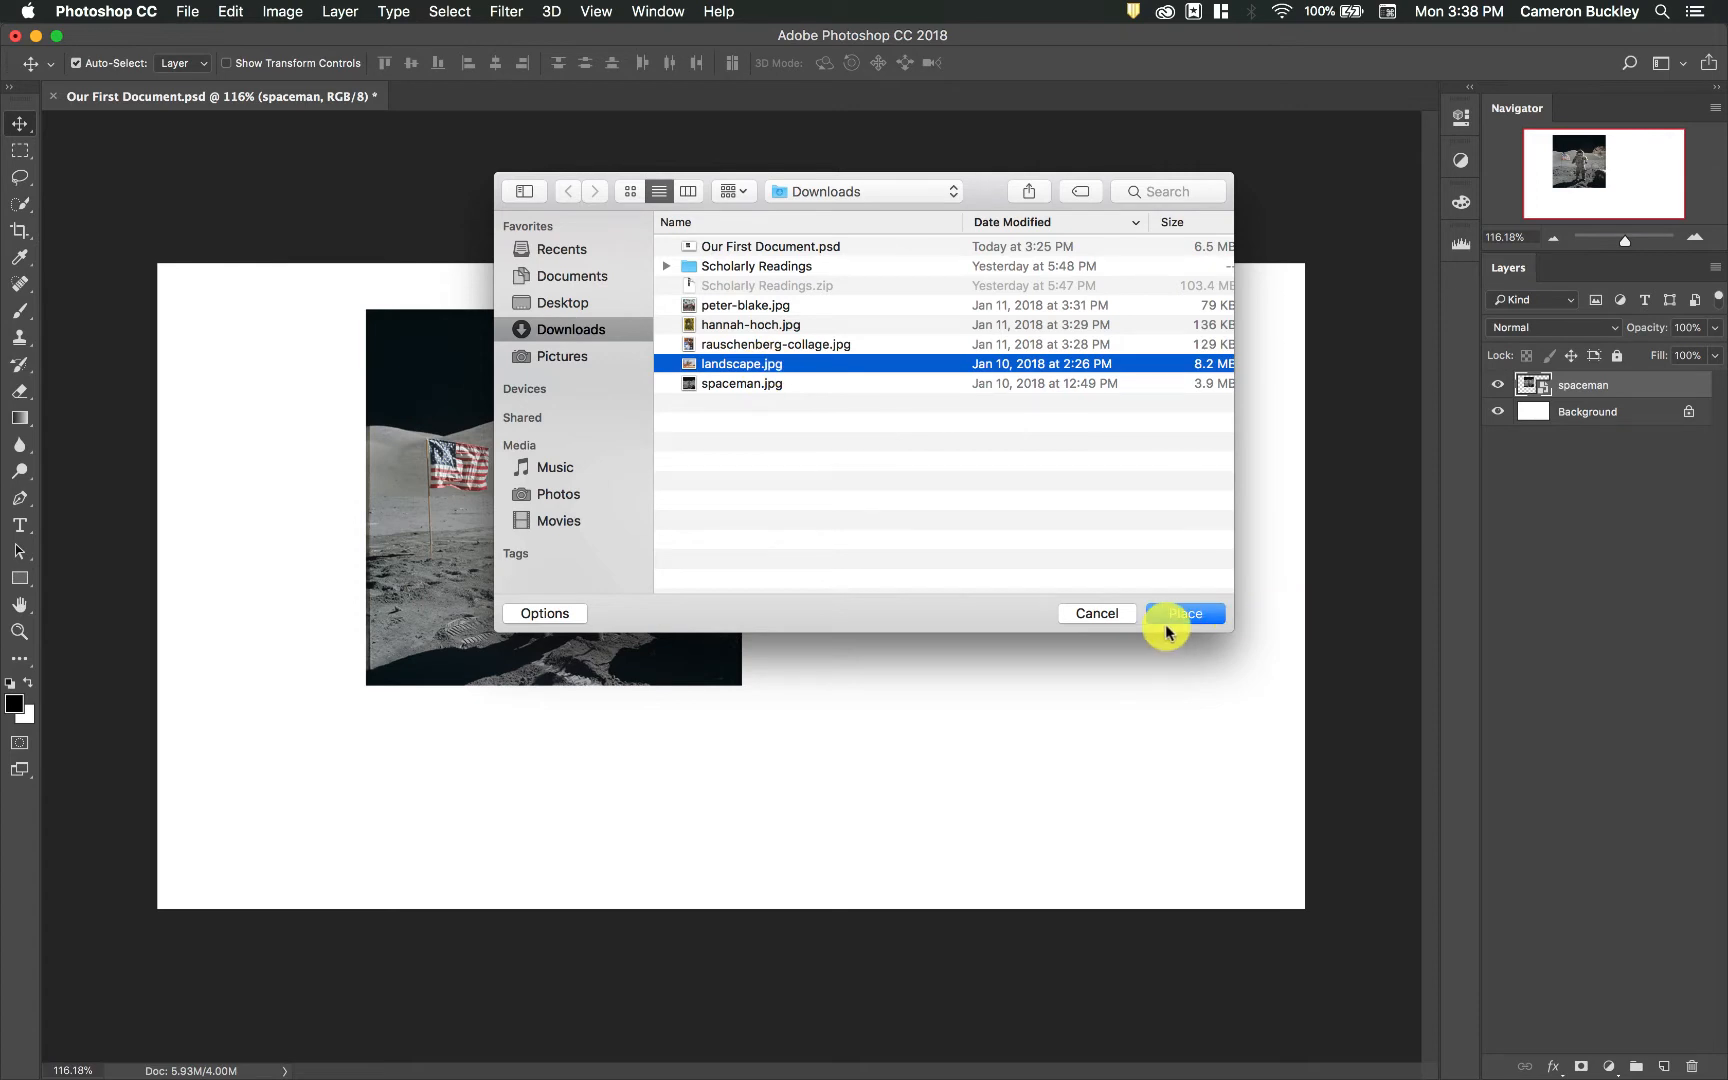
left_click(1189, 612)
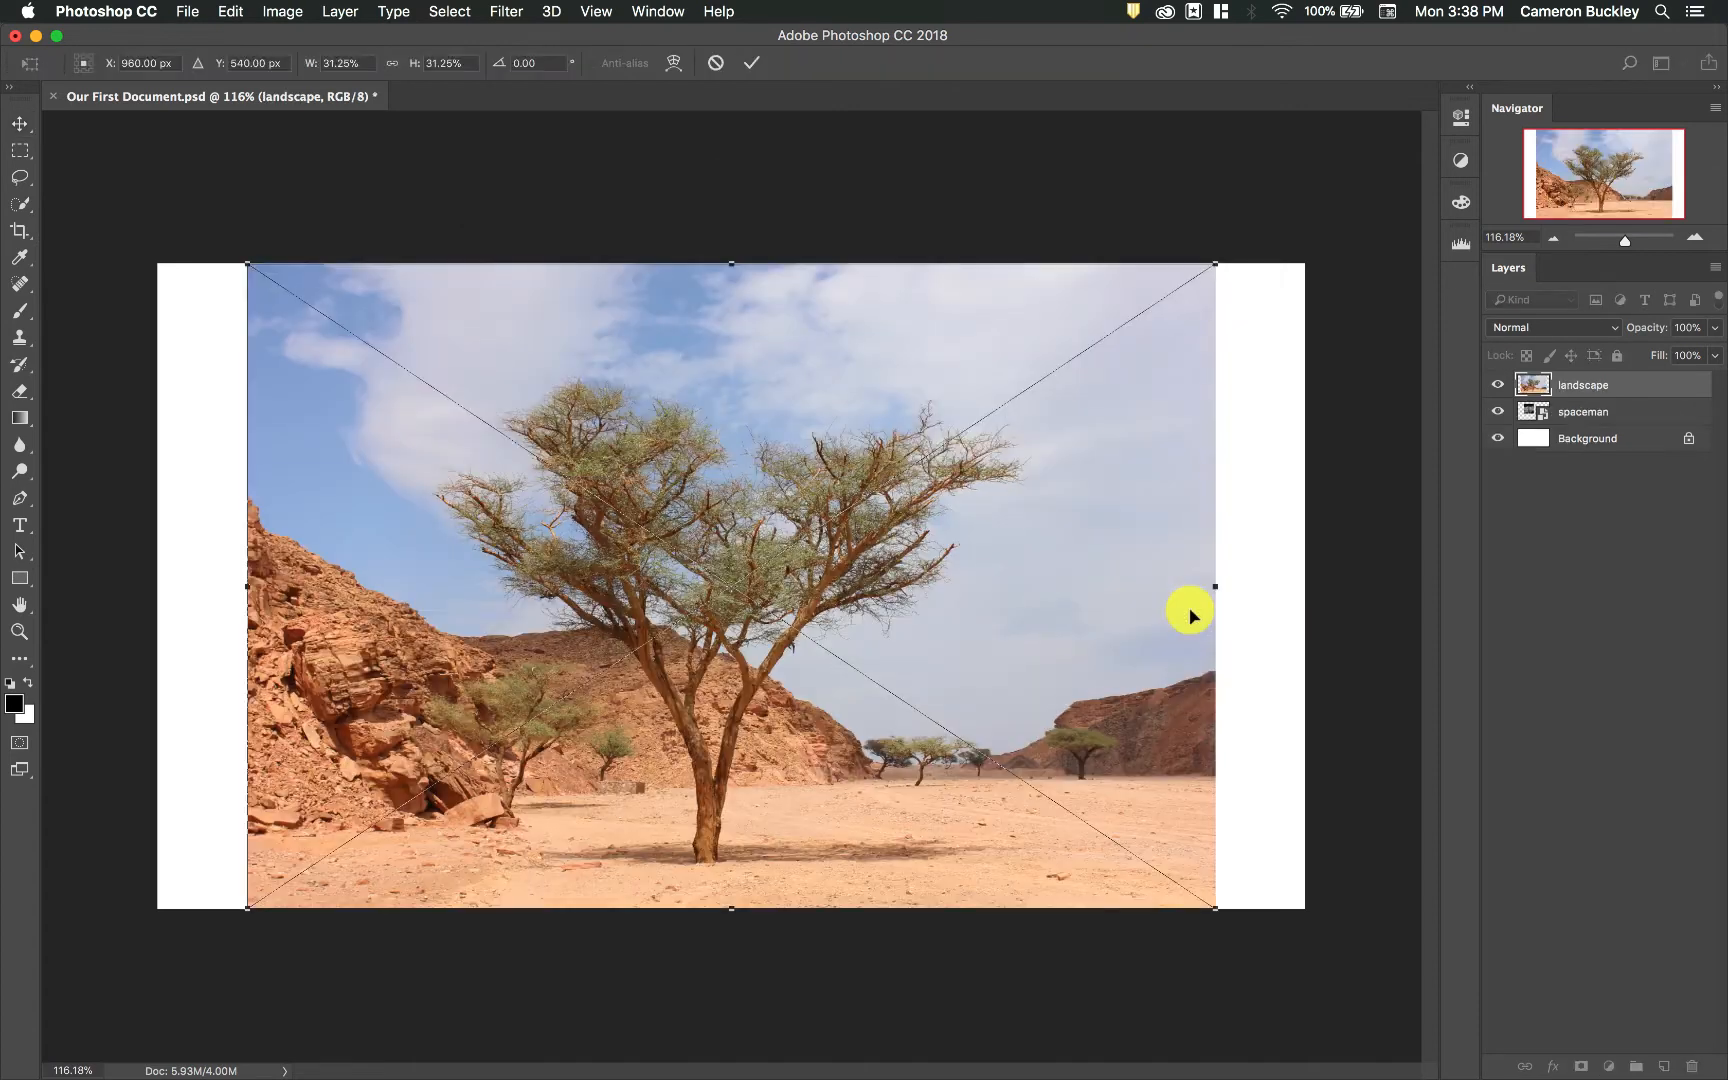
- Scale the placed landscape image to about 17% and position it at the astronaut photo's lower-right edge, committing the placement
left_click_drag(888, 597, 931, 606)
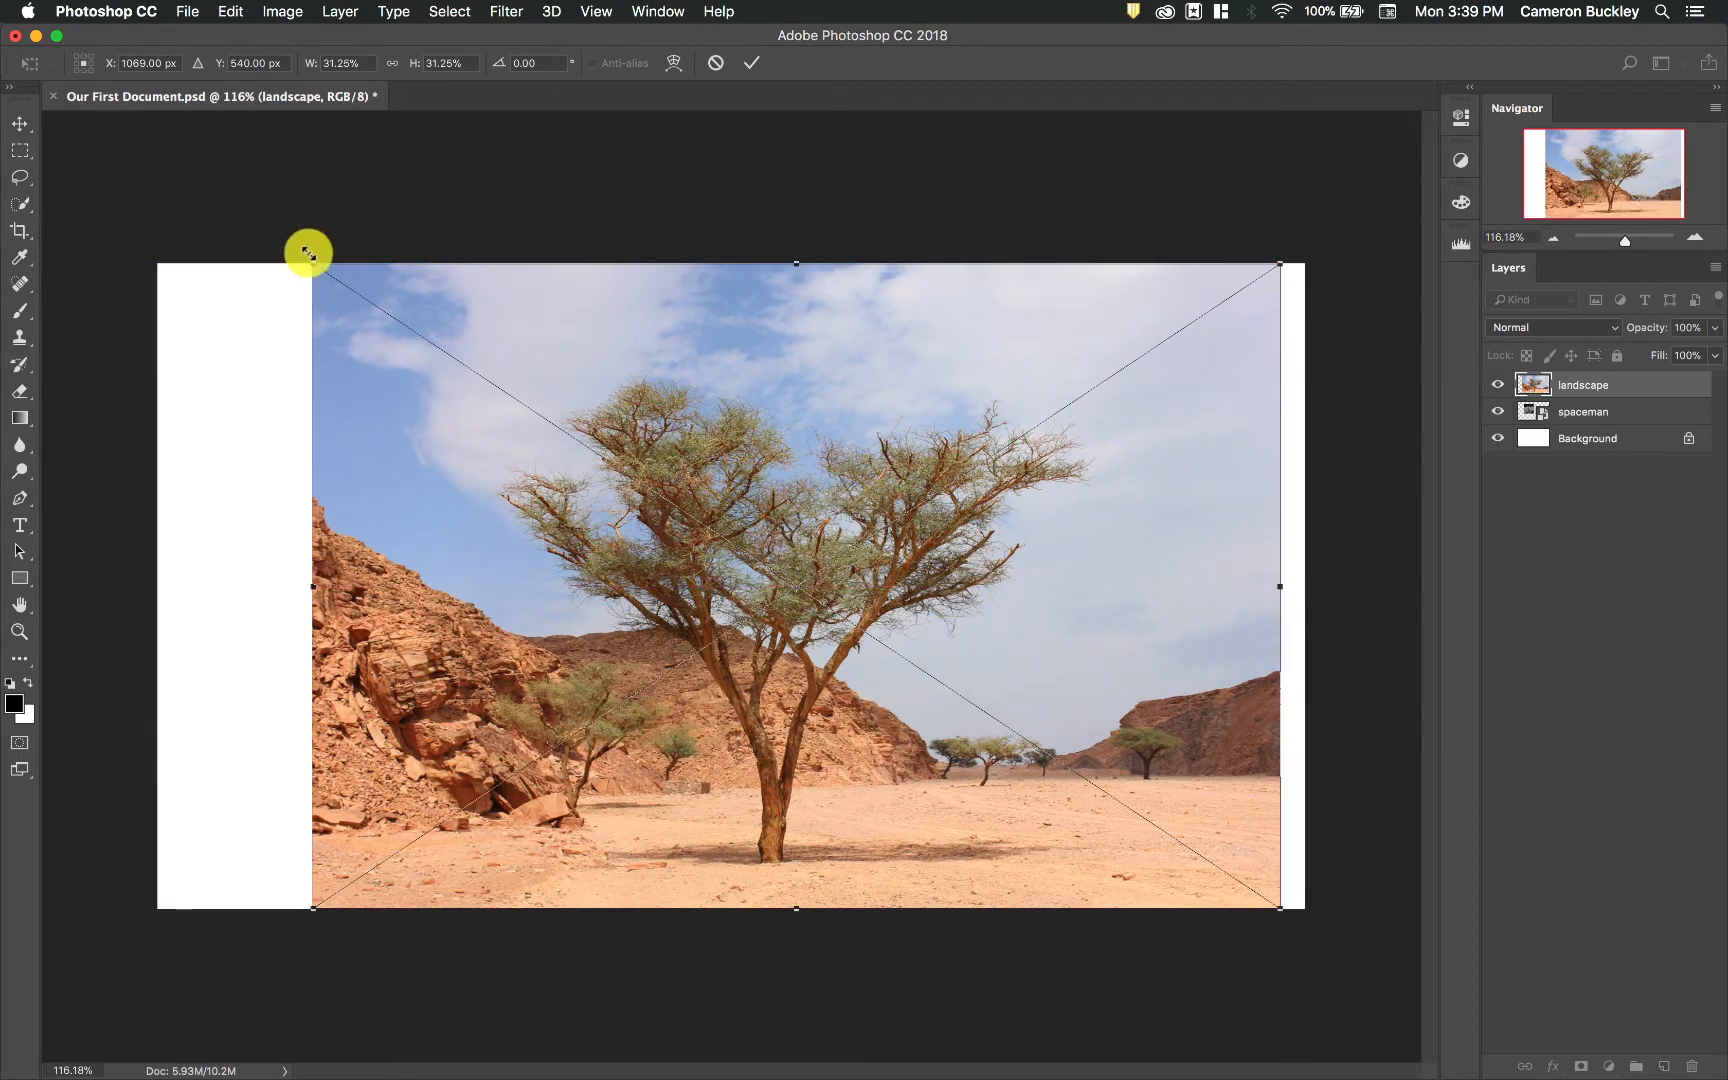
left_click_drag(309, 255, 771, 517)
left_click_drag(1005, 638, 991, 537)
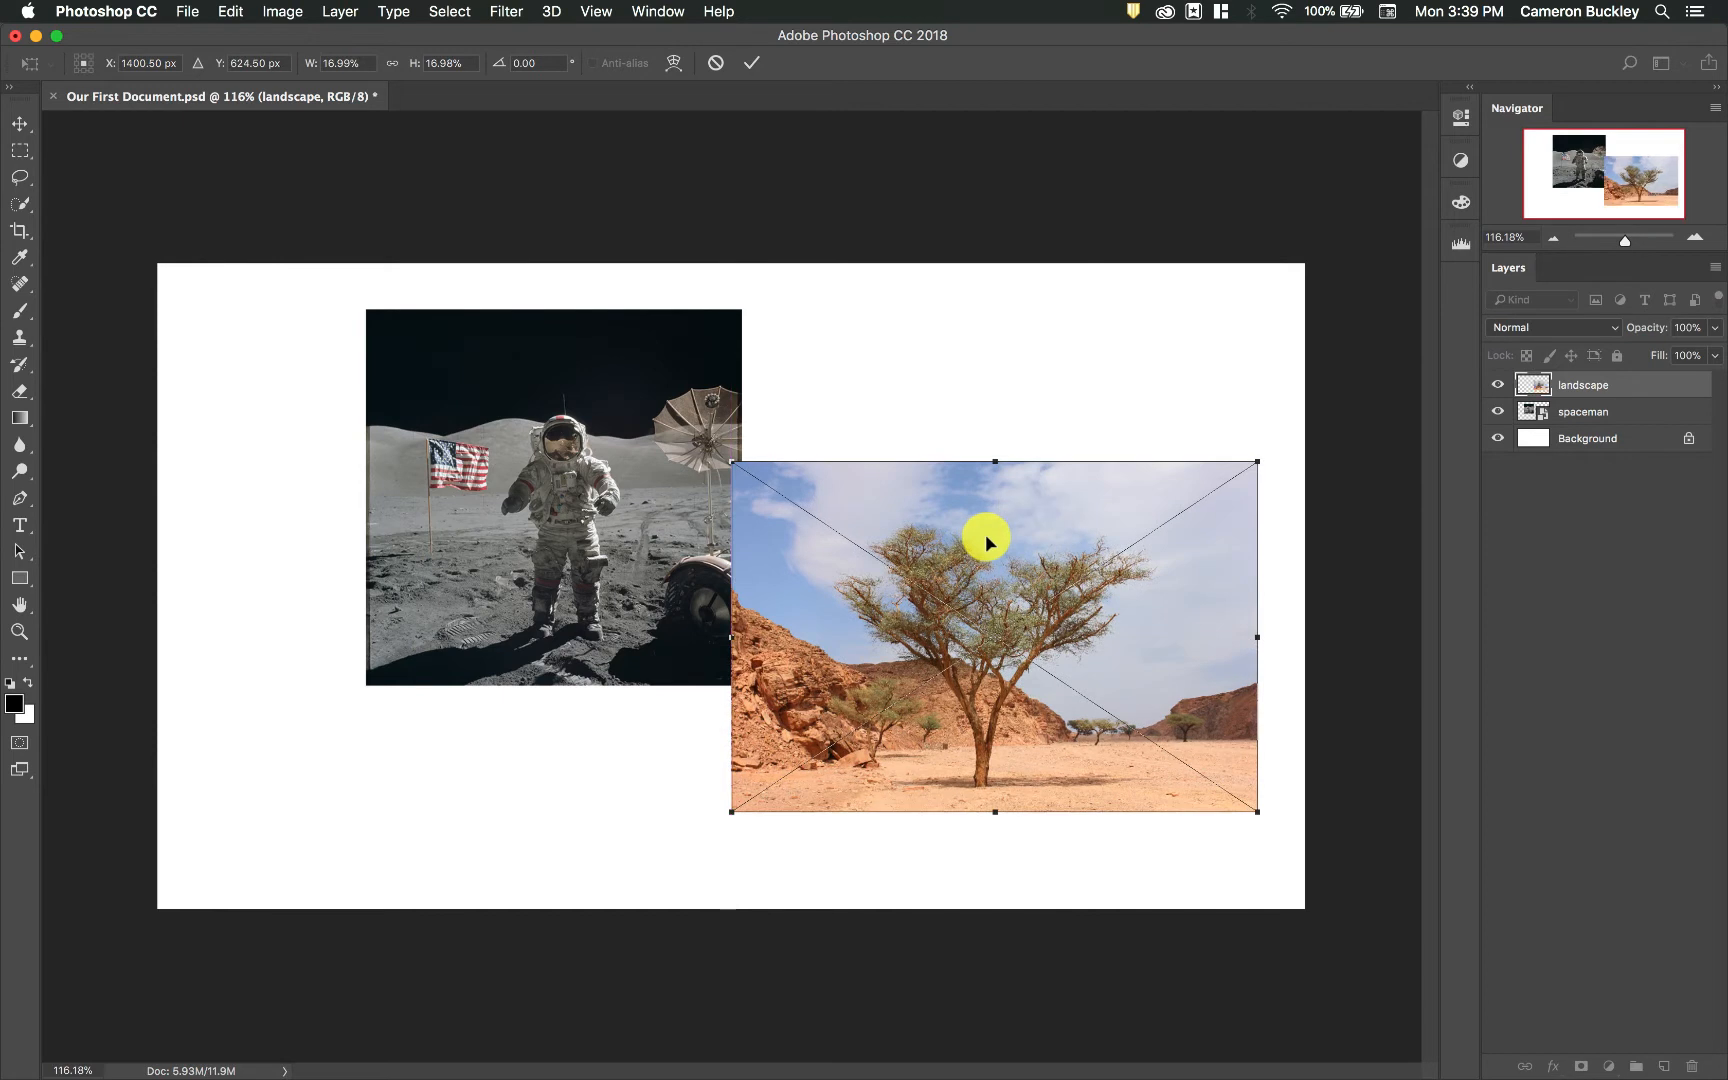
key("Return")
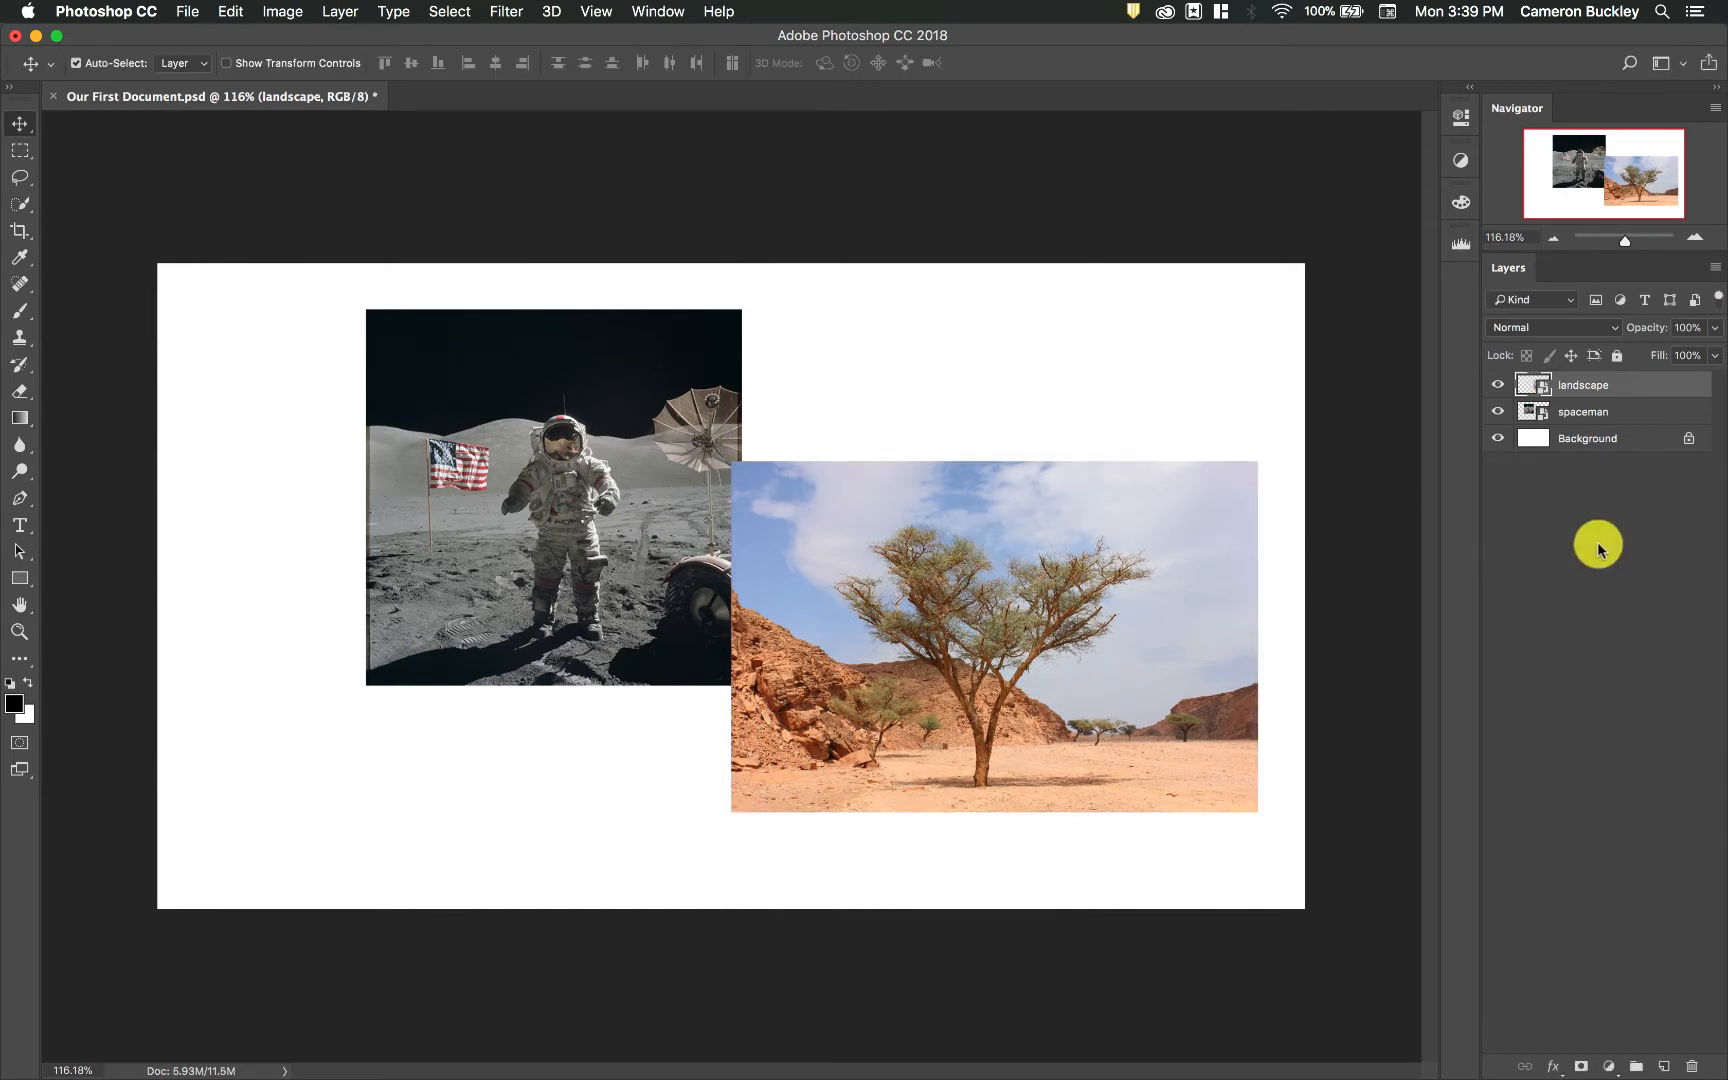
- Select the landscape layer and move its image up and left to cover the right half of the astronaut photo
left_click(1577, 415)
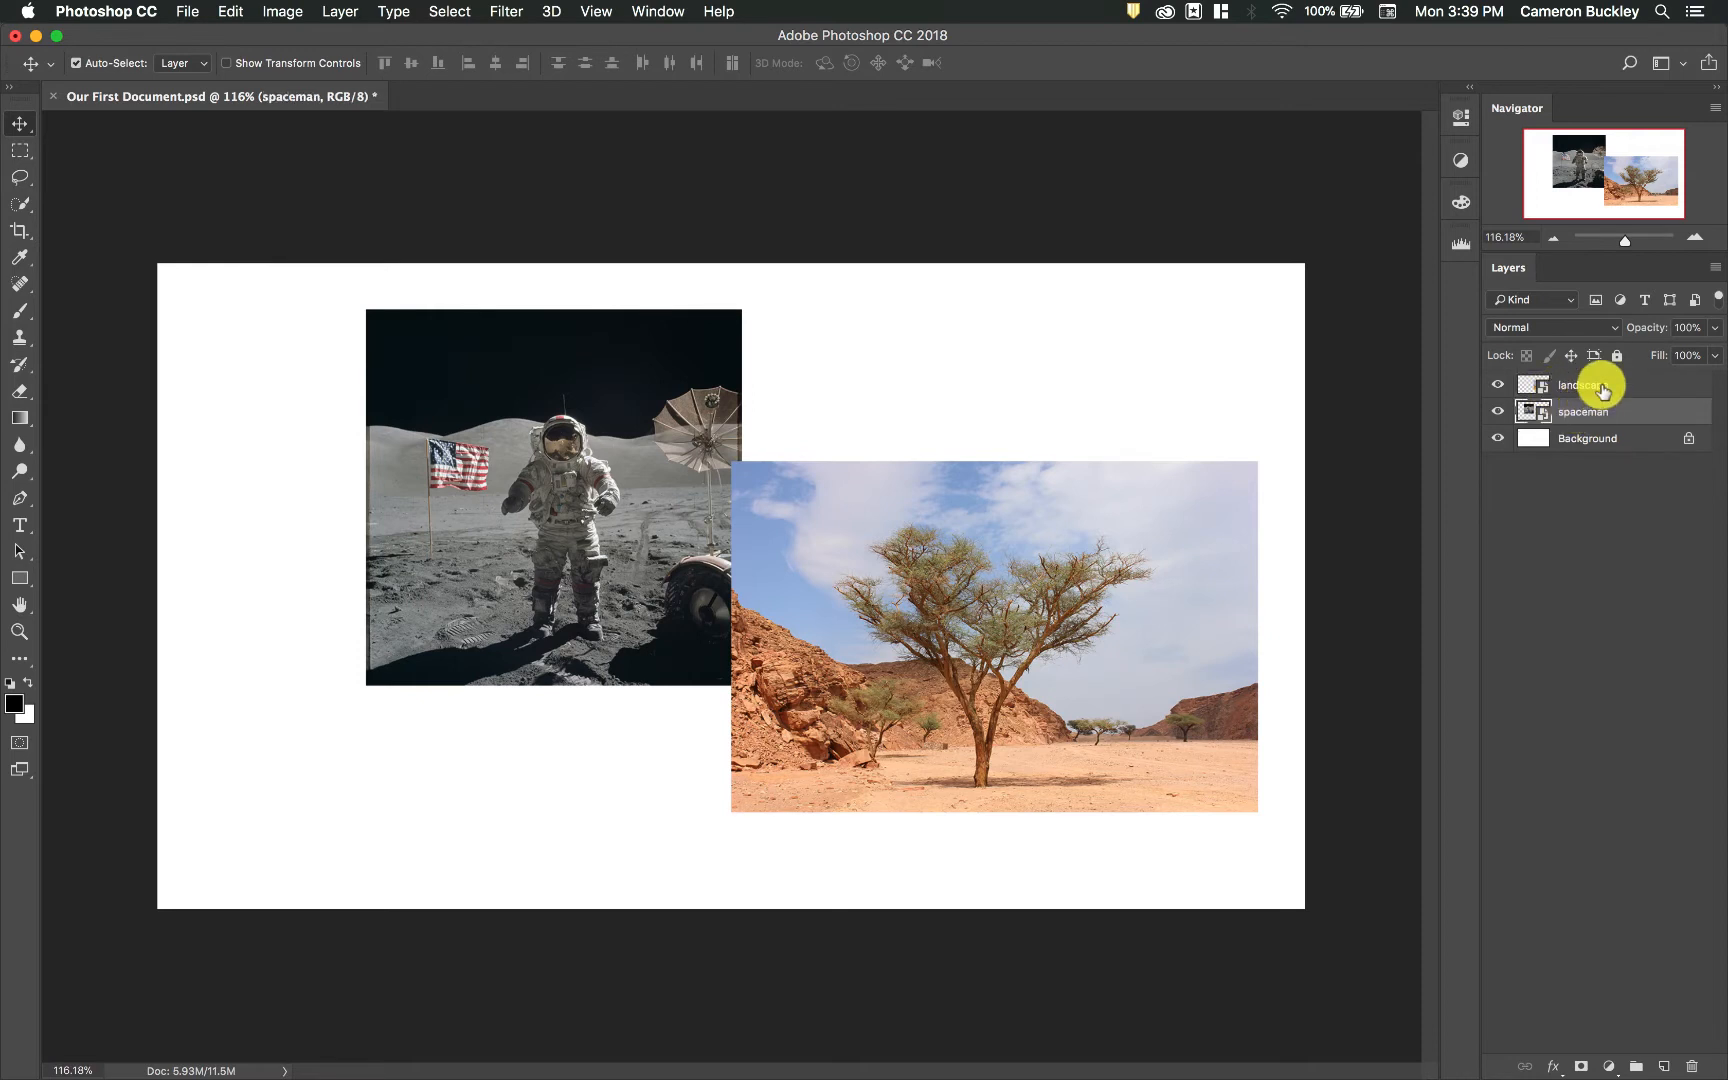
left_click(1576, 395)
left_click(1594, 440)
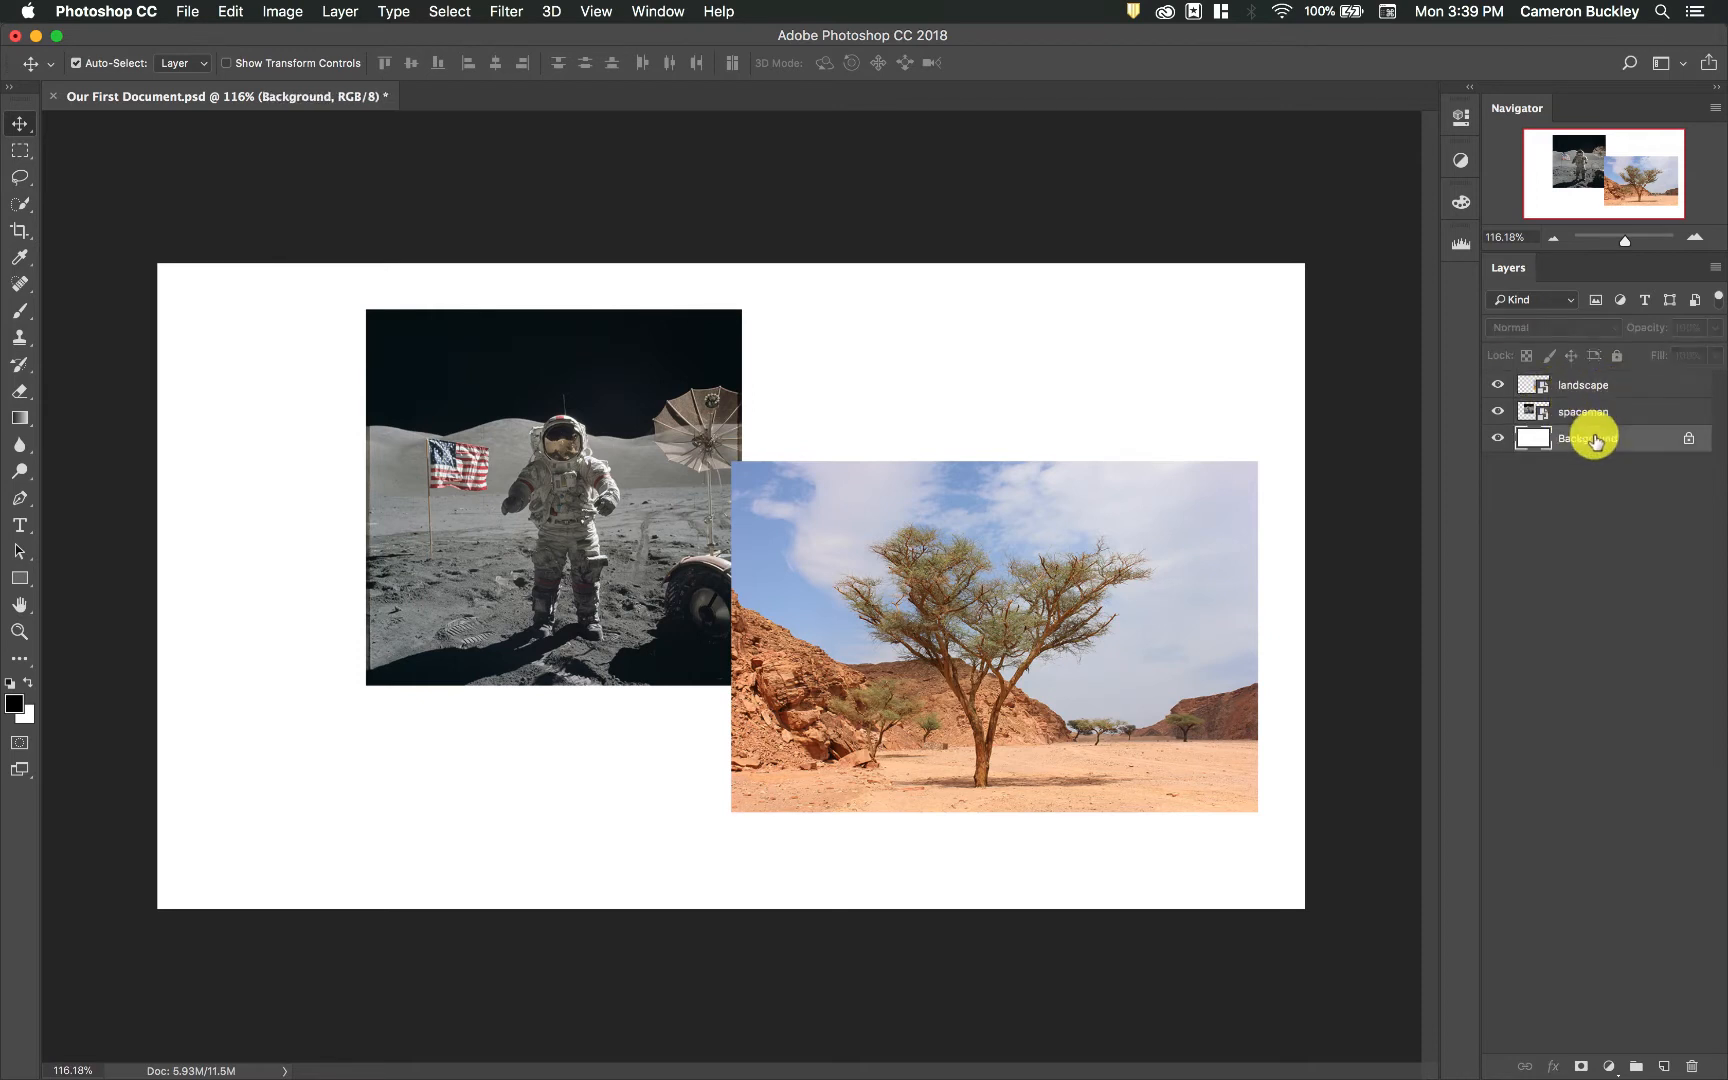
left_click(1598, 386)
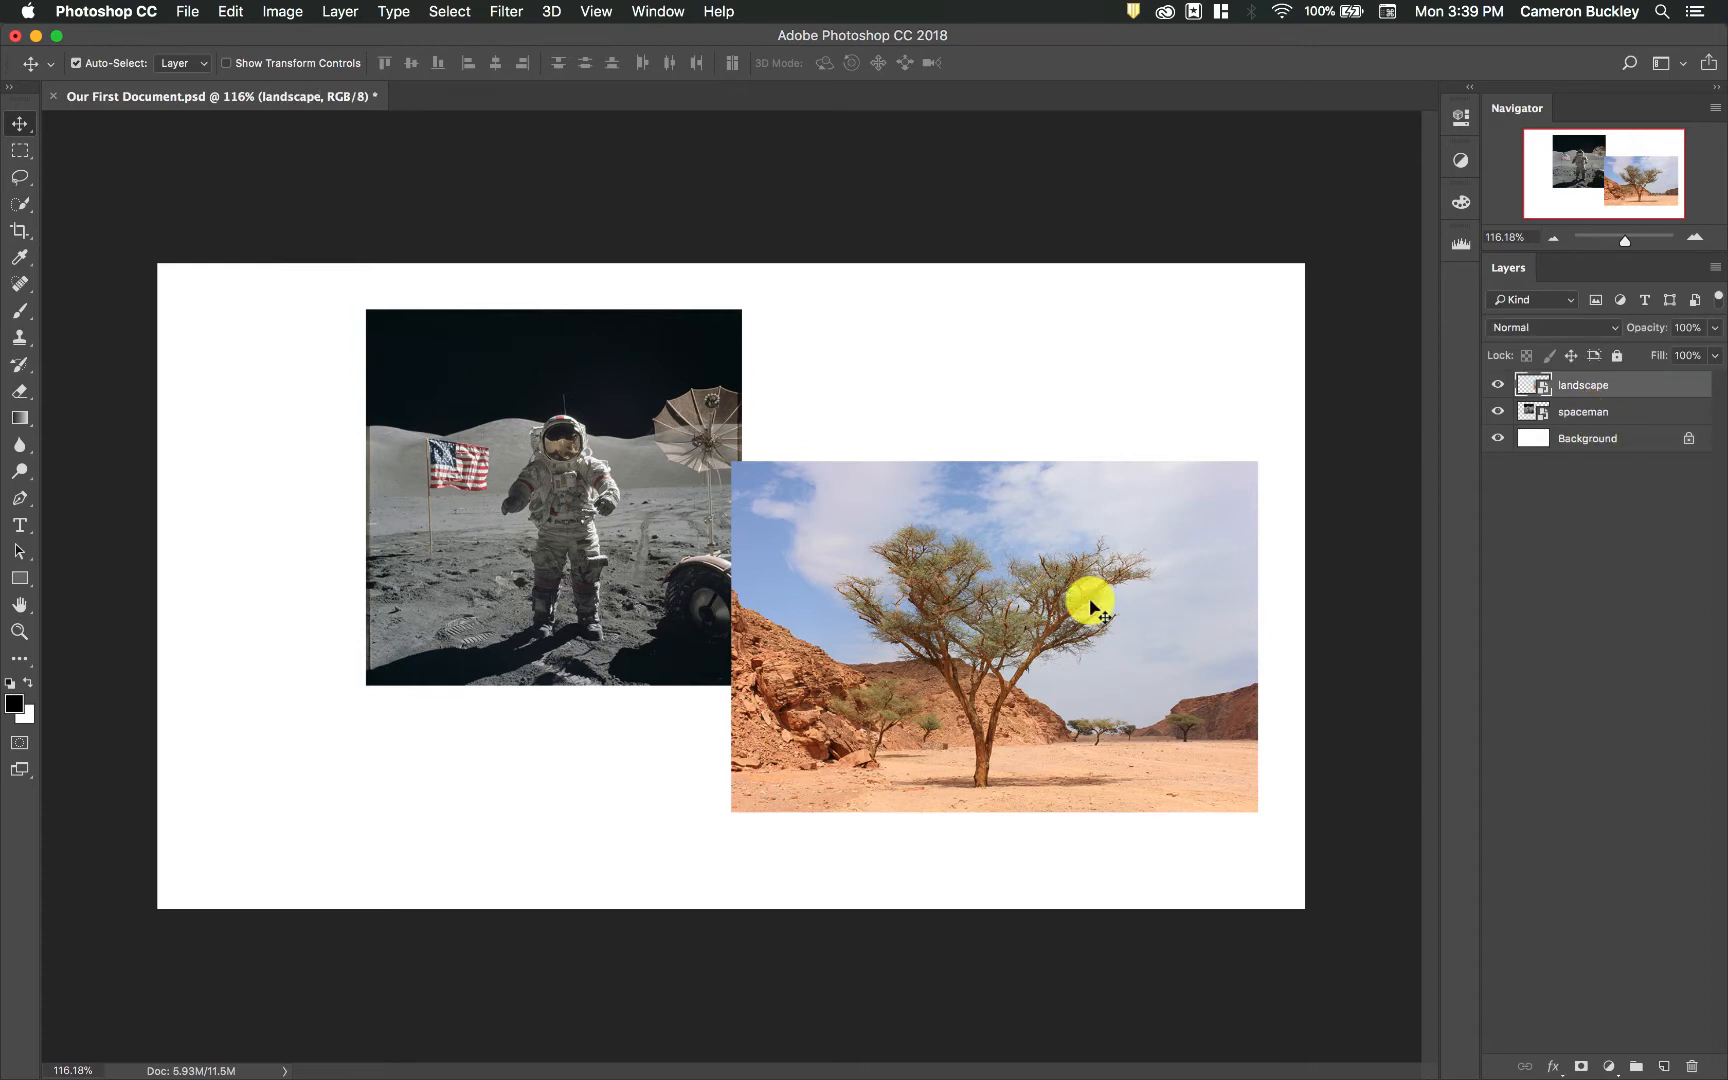
left_click_drag(1100, 614, 928, 531)
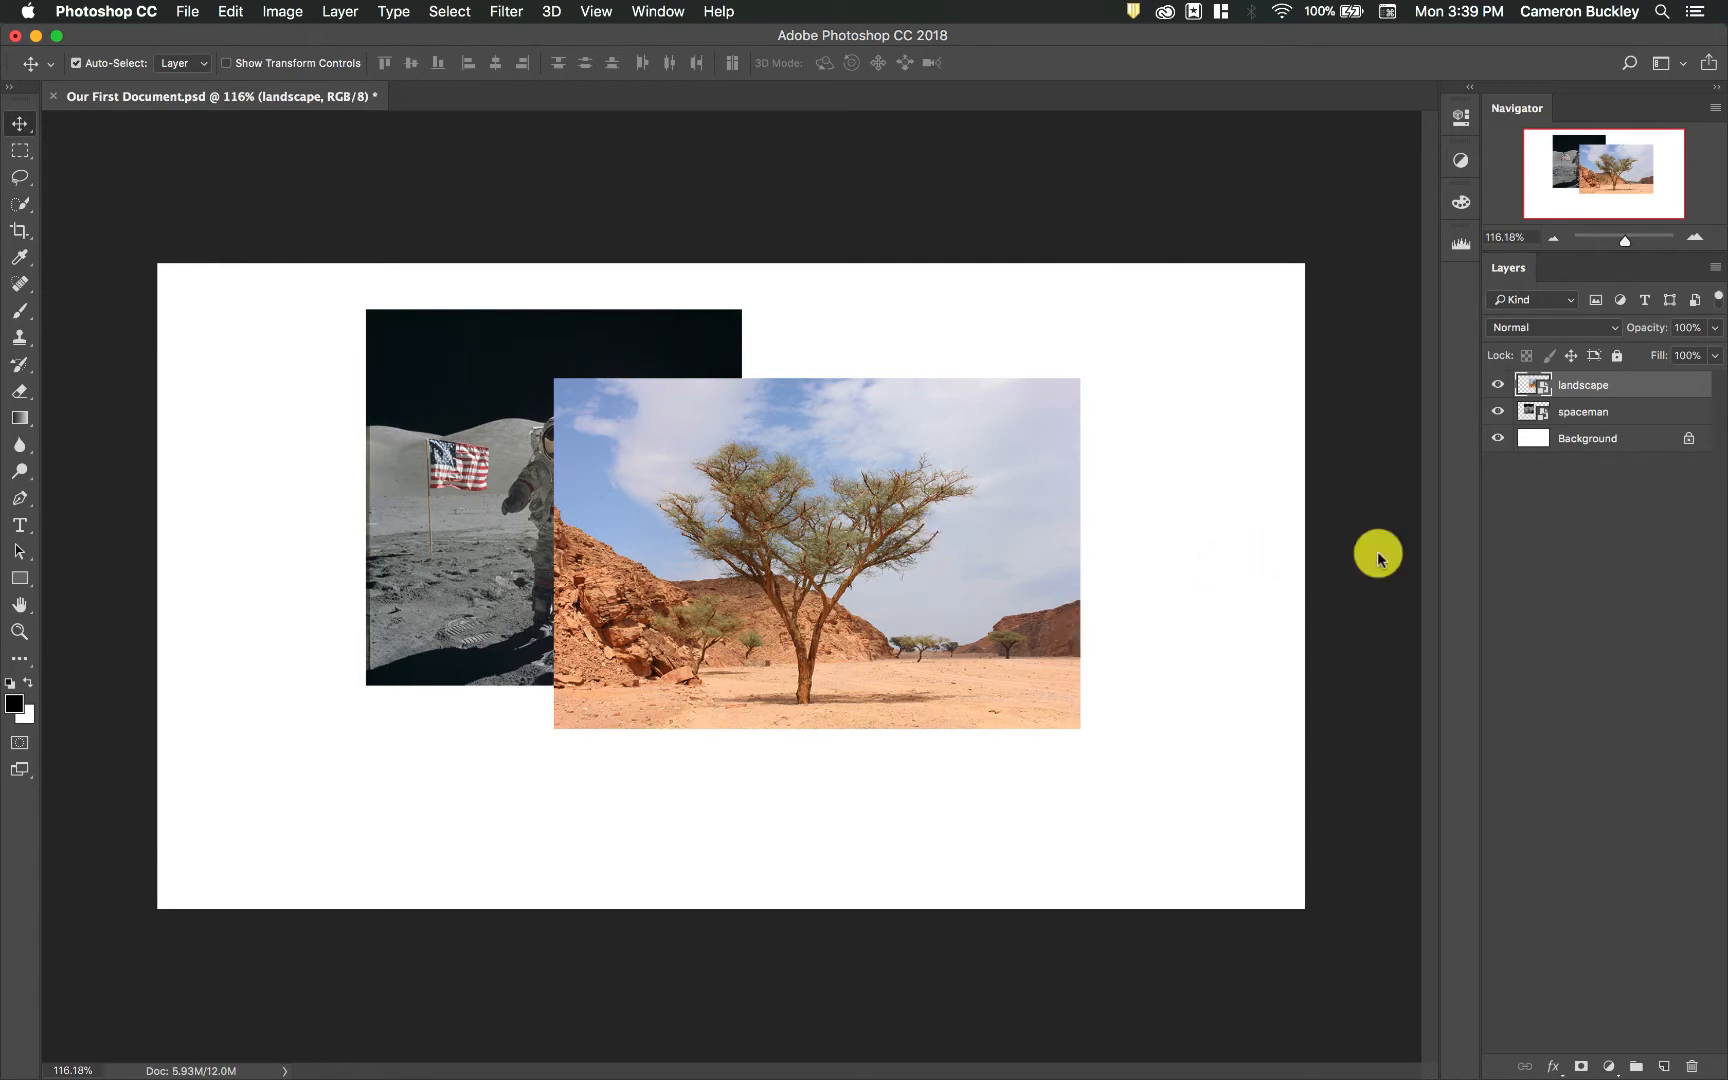
- Shift the landscape image and the spaceman image slightly right and down, selecting each one's layer before moving it
left_click(1580, 447)
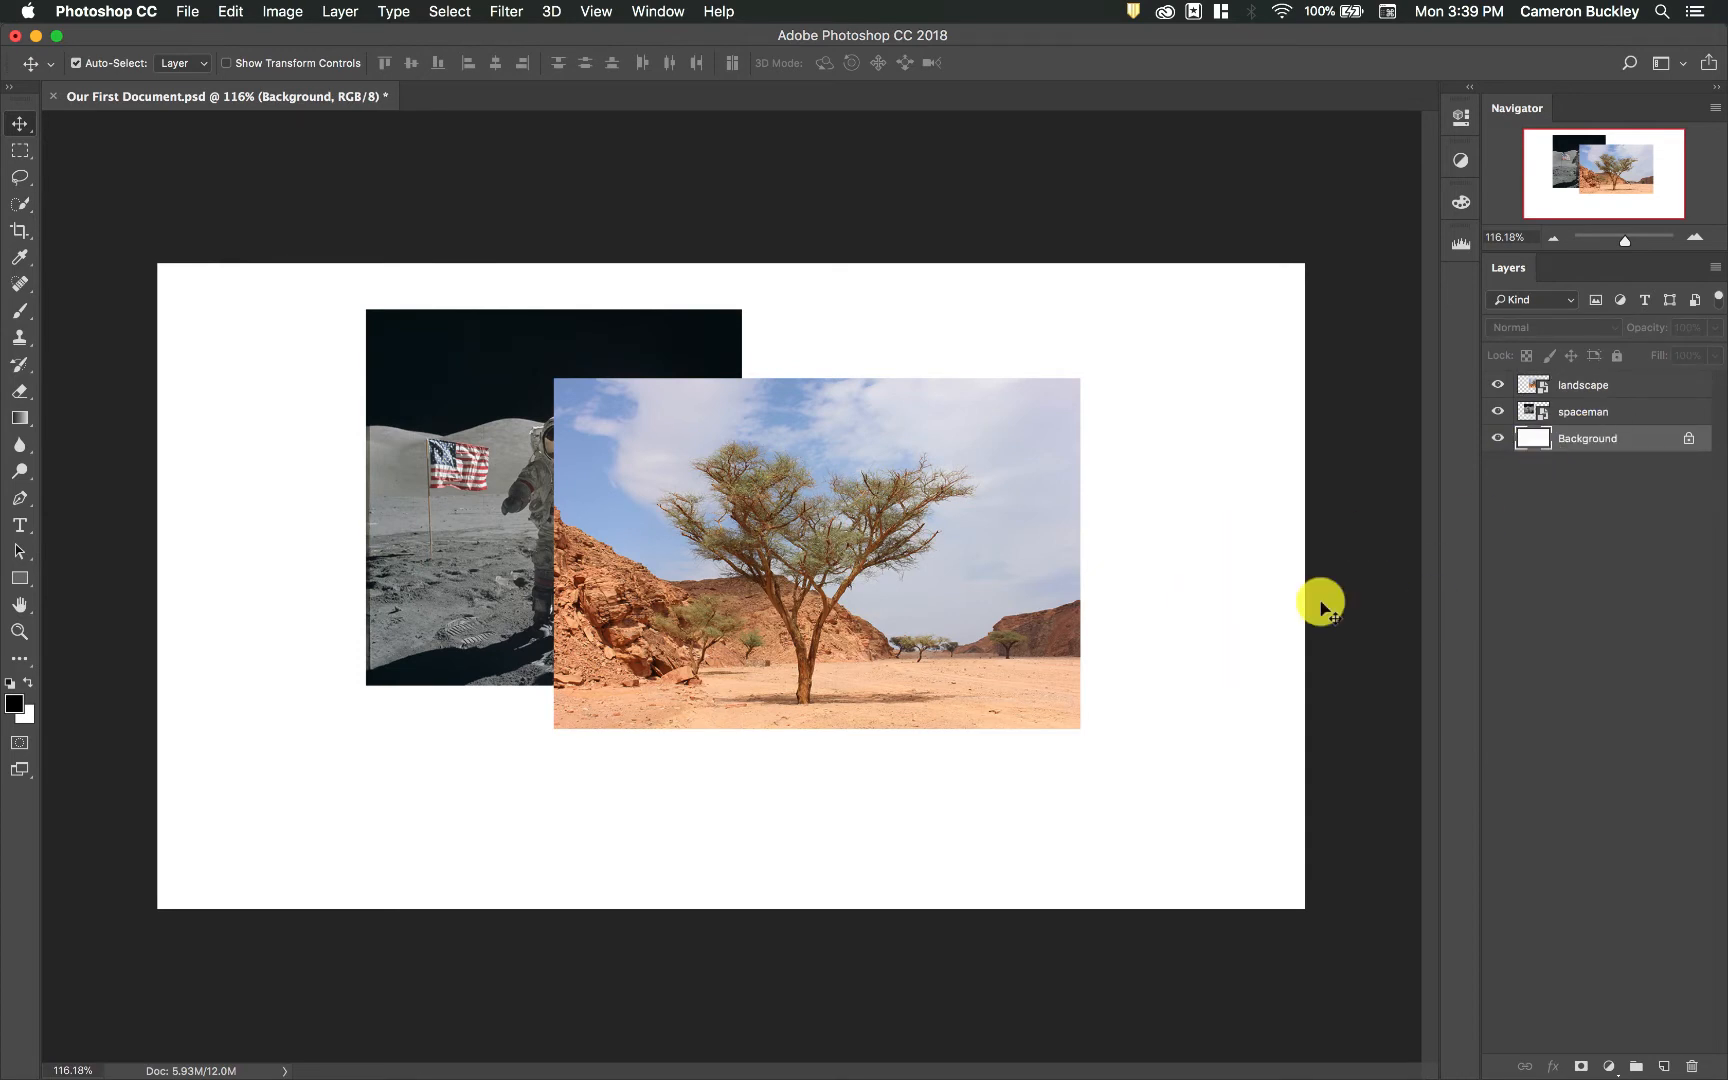
left_click(1599, 393)
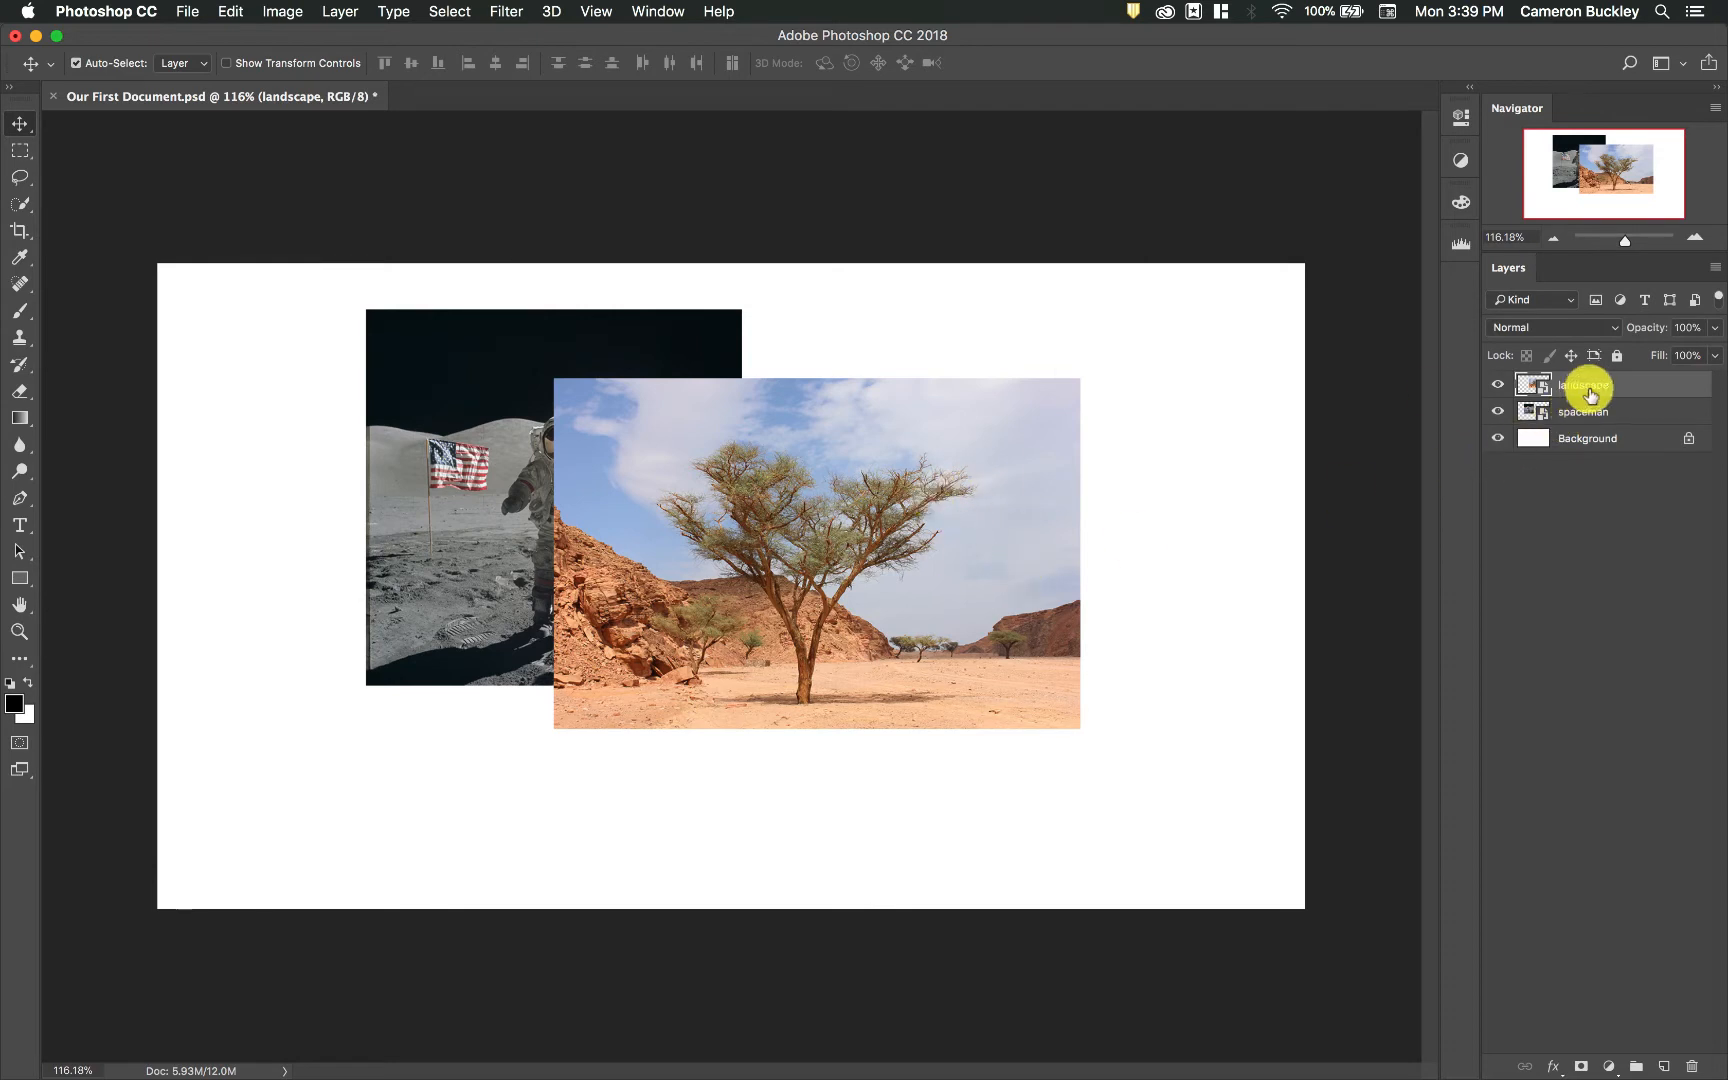
left_click_drag(807, 539, 858, 550)
left_click(1560, 411)
left_click_drag(525, 479, 592, 494)
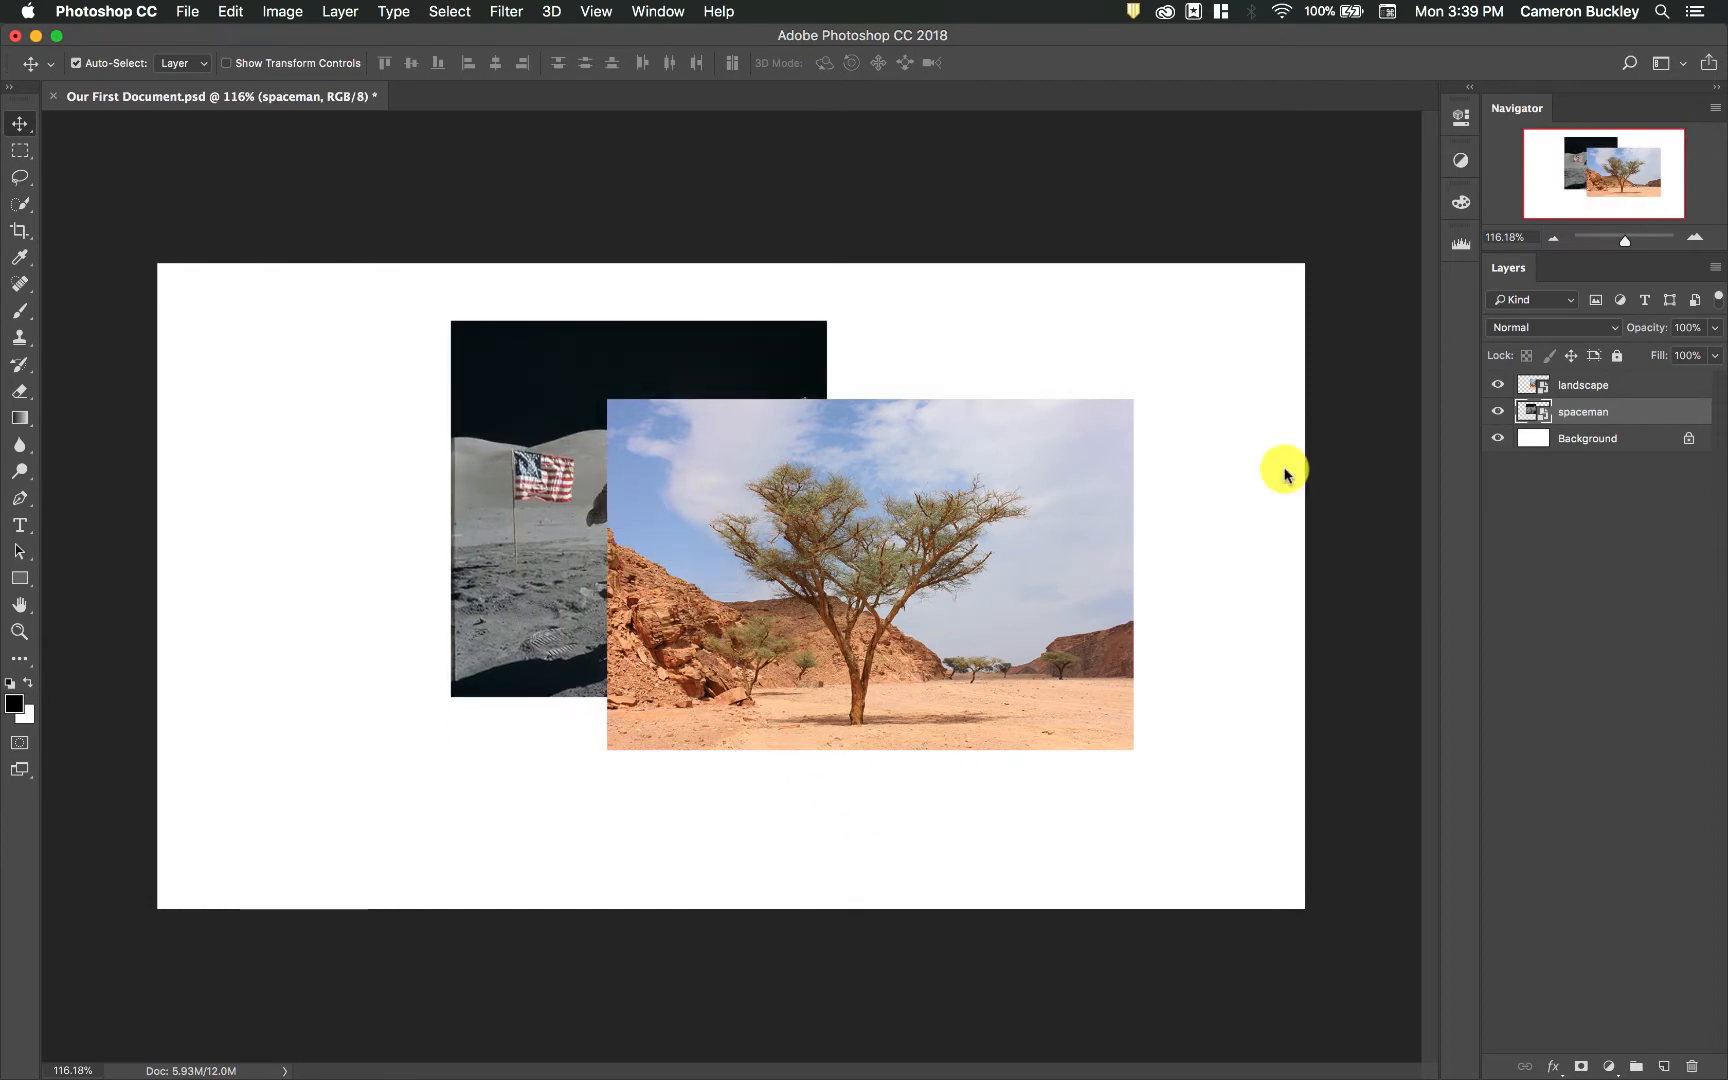
left_click(1607, 446)
left_click(1620, 411)
left_click(1634, 385)
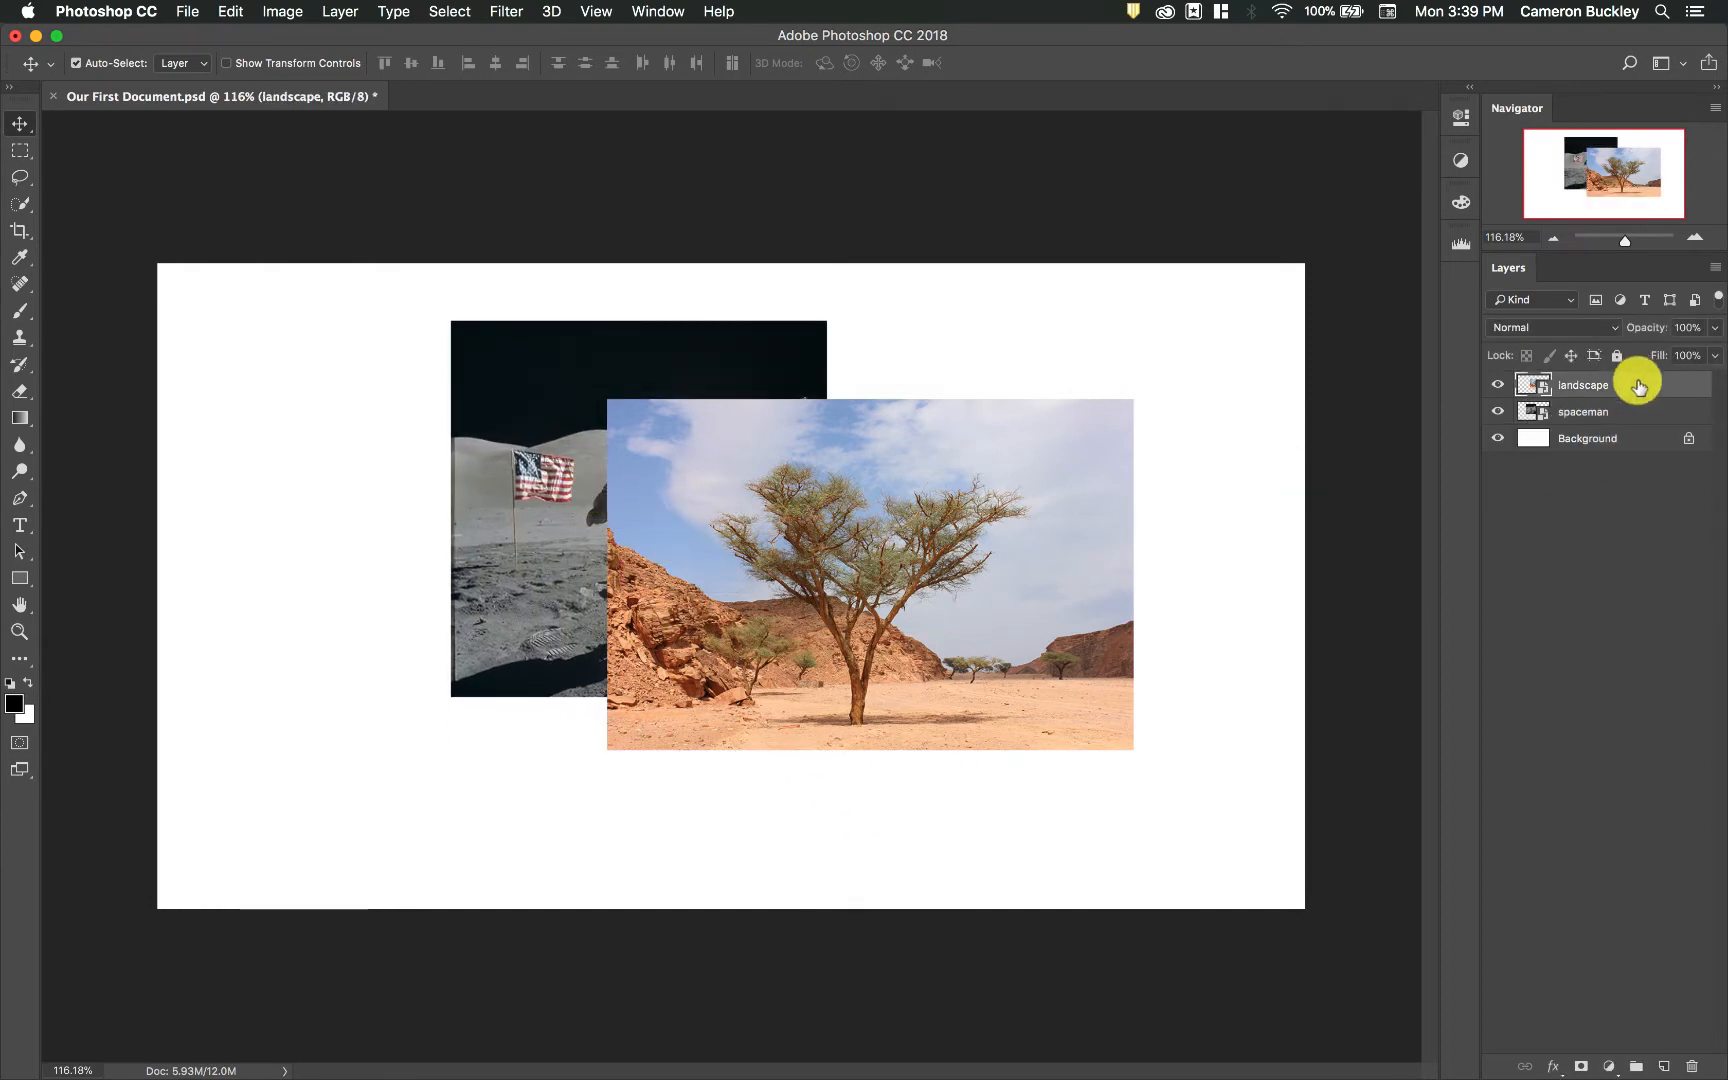
left_click(1591, 448)
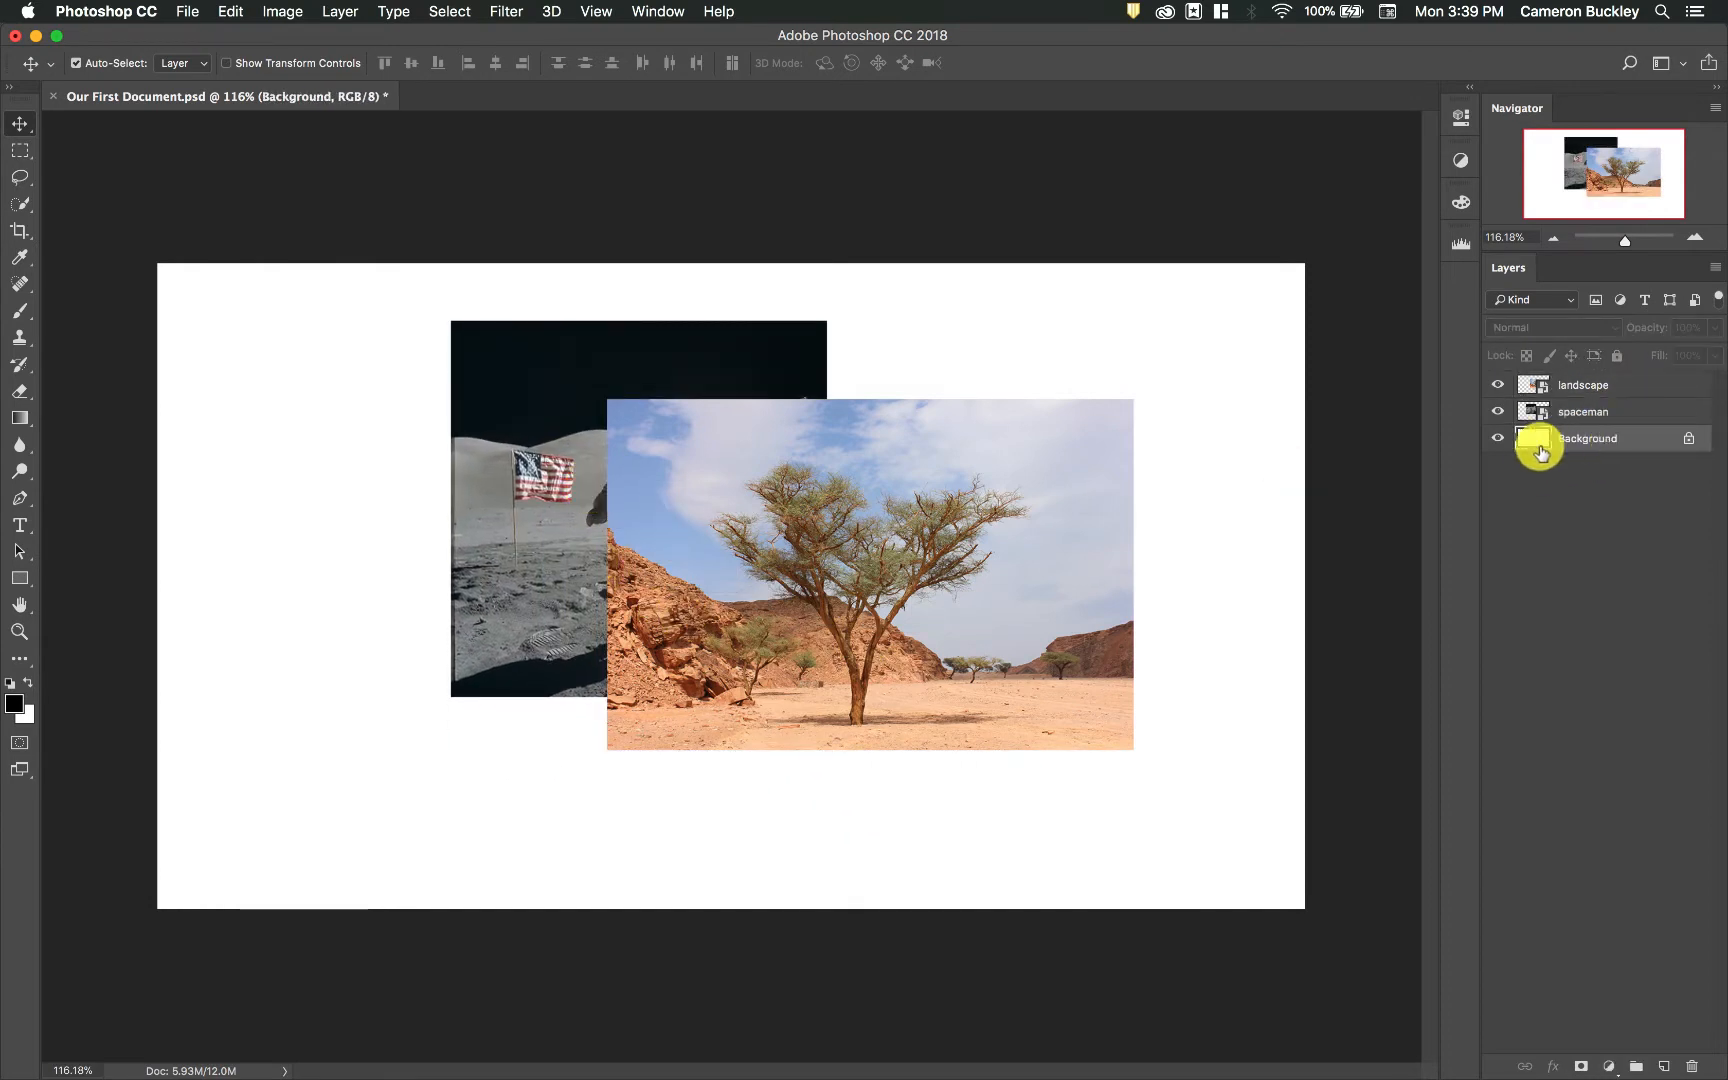
left_click(1585, 410)
- Move the landscape layer below the spaceman layer in the stacking order, keeping it above Background
left_click(1608, 385)
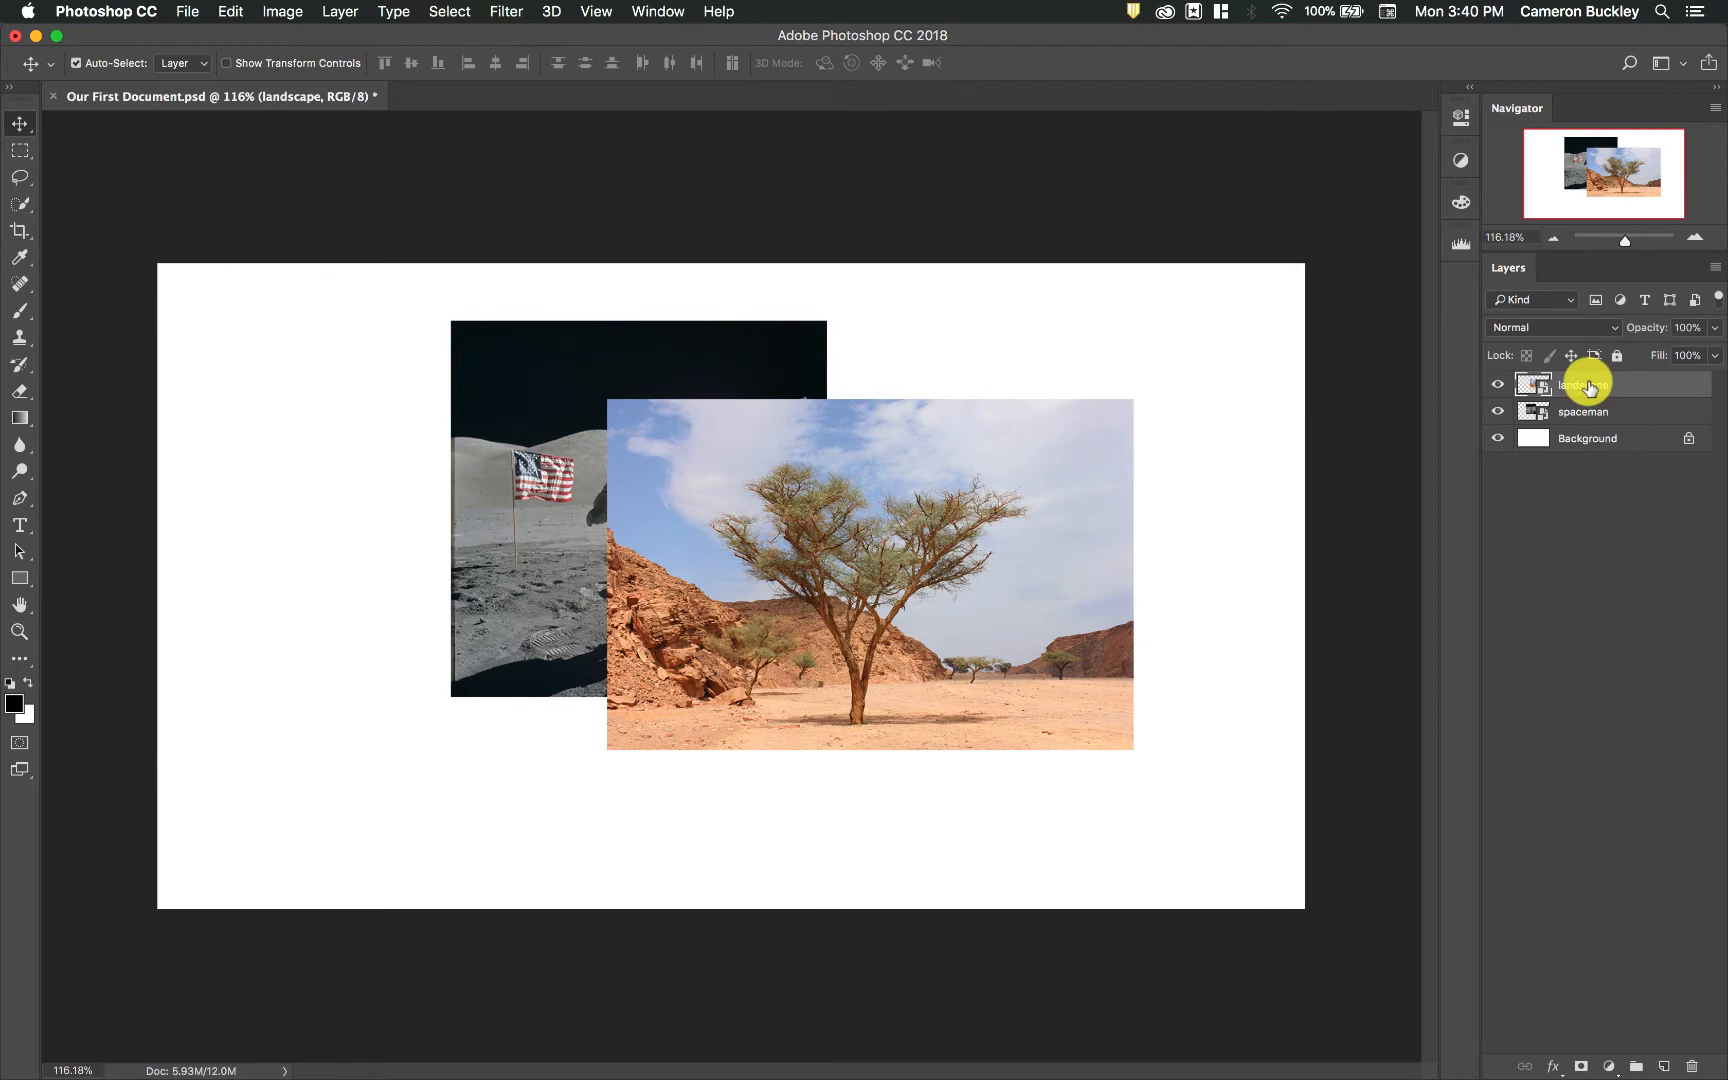
left_click_drag(1595, 419, 1590, 397)
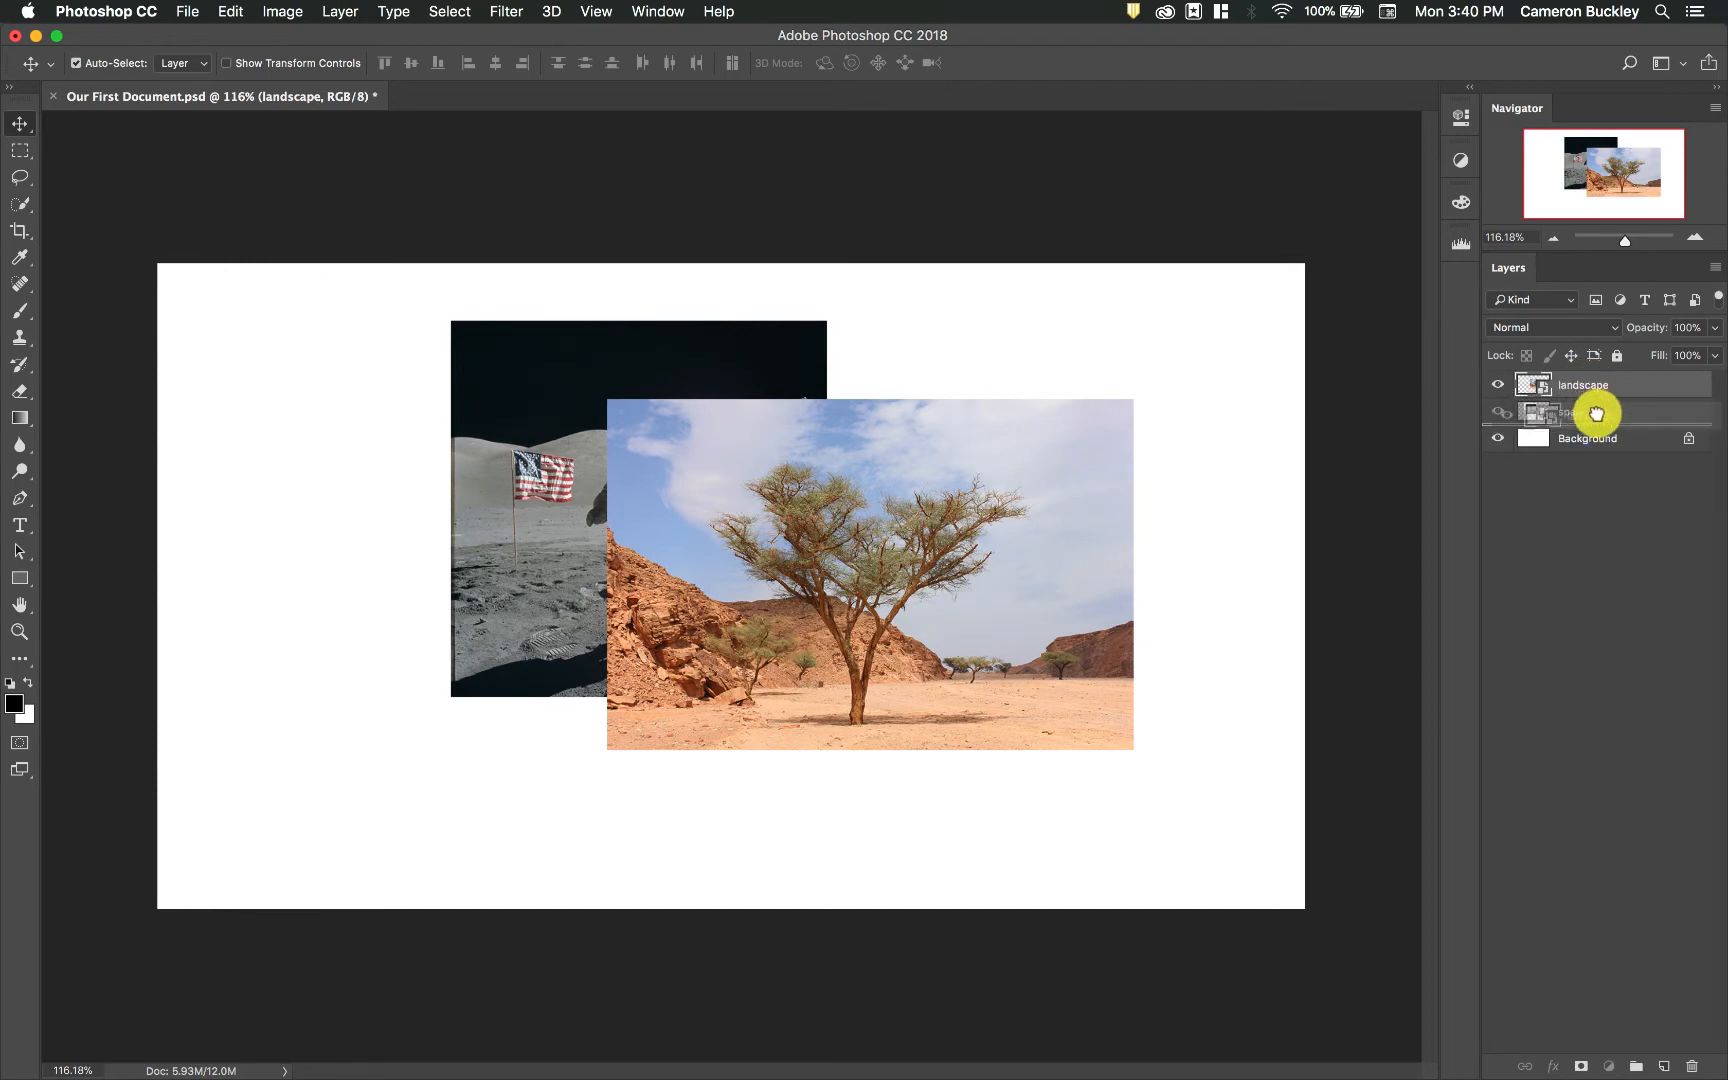
left_click_drag(1598, 416, 1590, 386)
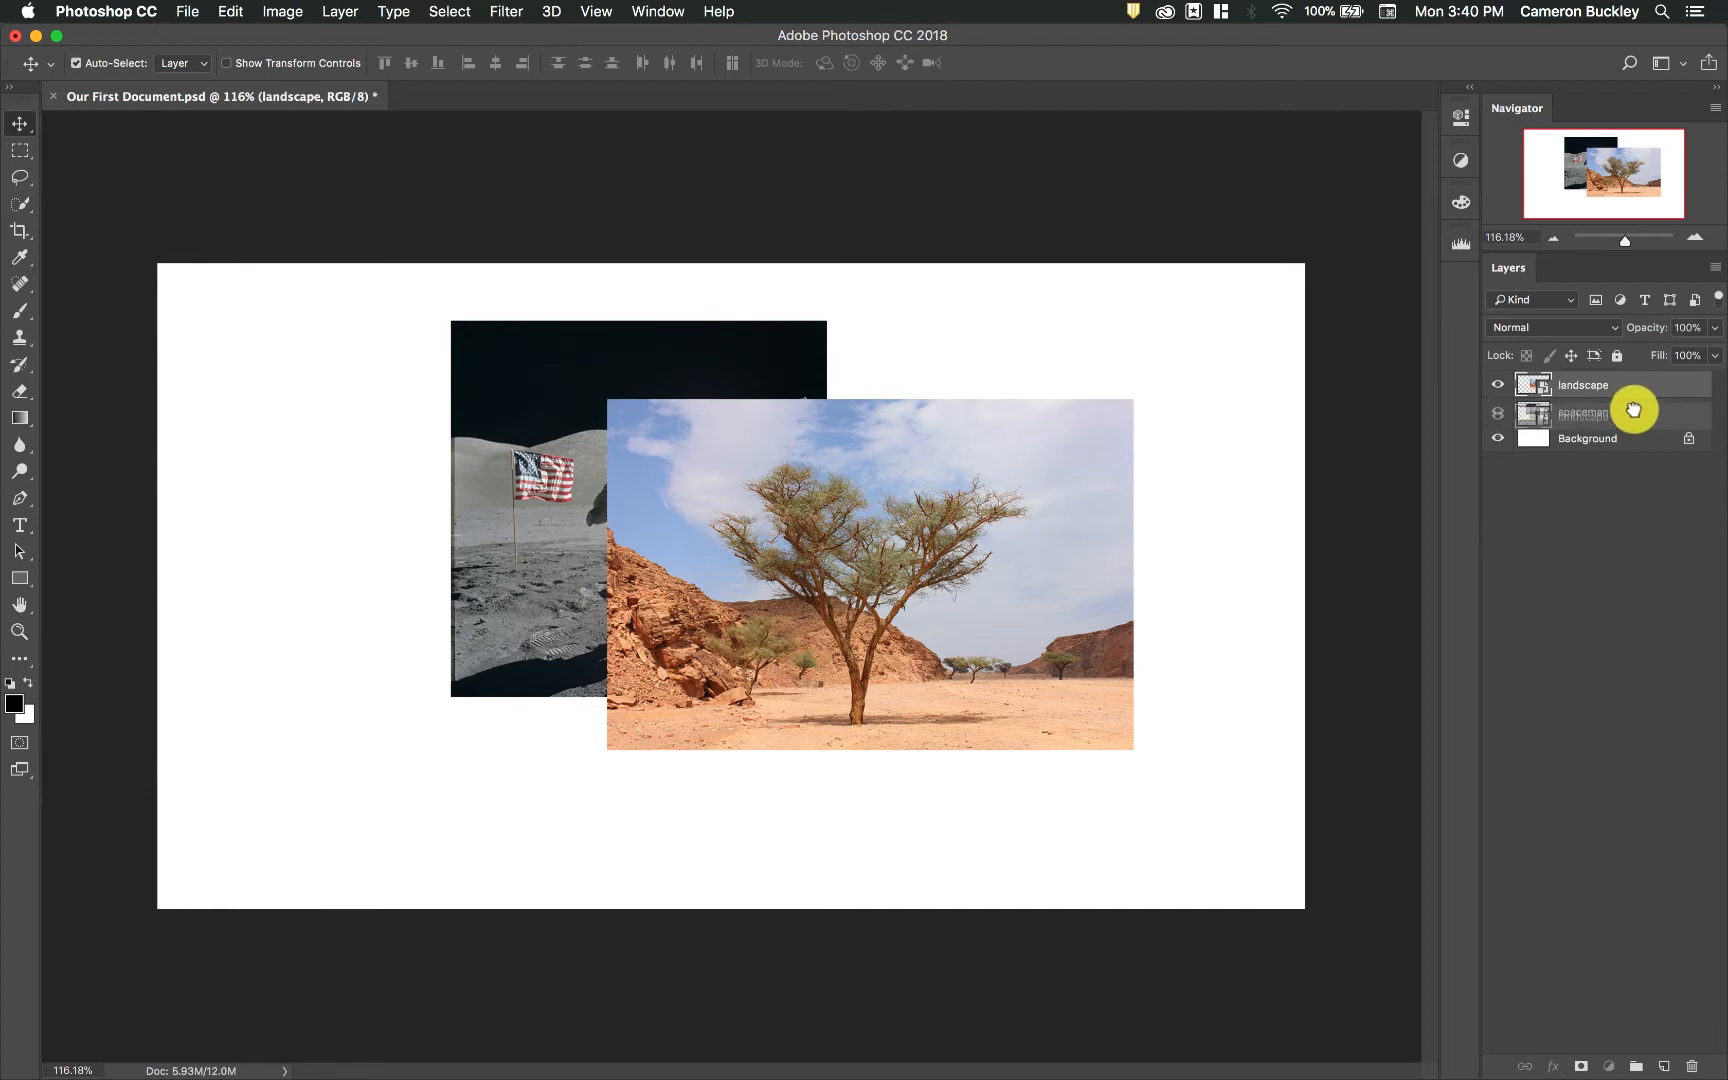
left_click_drag(1635, 417, 1637, 422)
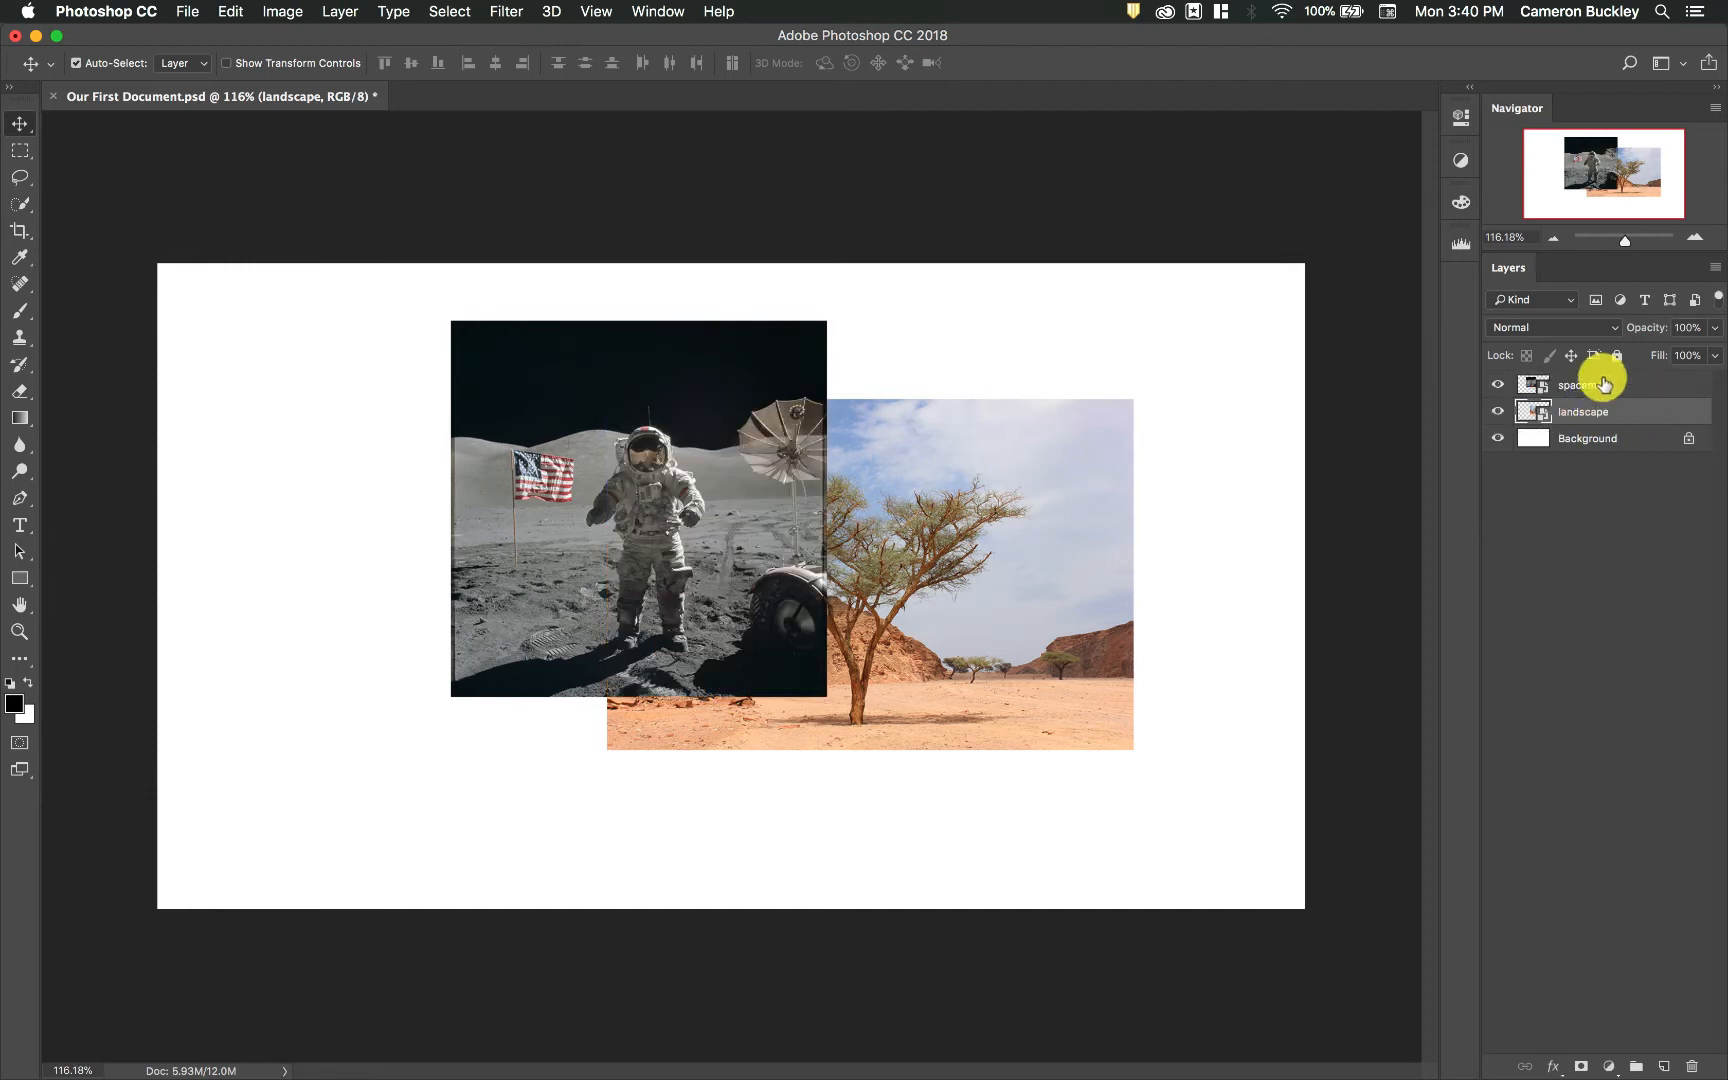
- Nudge the spaceman image up and right, and the landscape image slightly up and left
mouse_move(706, 496)
left_mouse_down()
mouse_move(810, 502)
mouse_move(653, 487)
mouse_move(733, 451)
mouse_move(708, 489)
left_mouse_up()
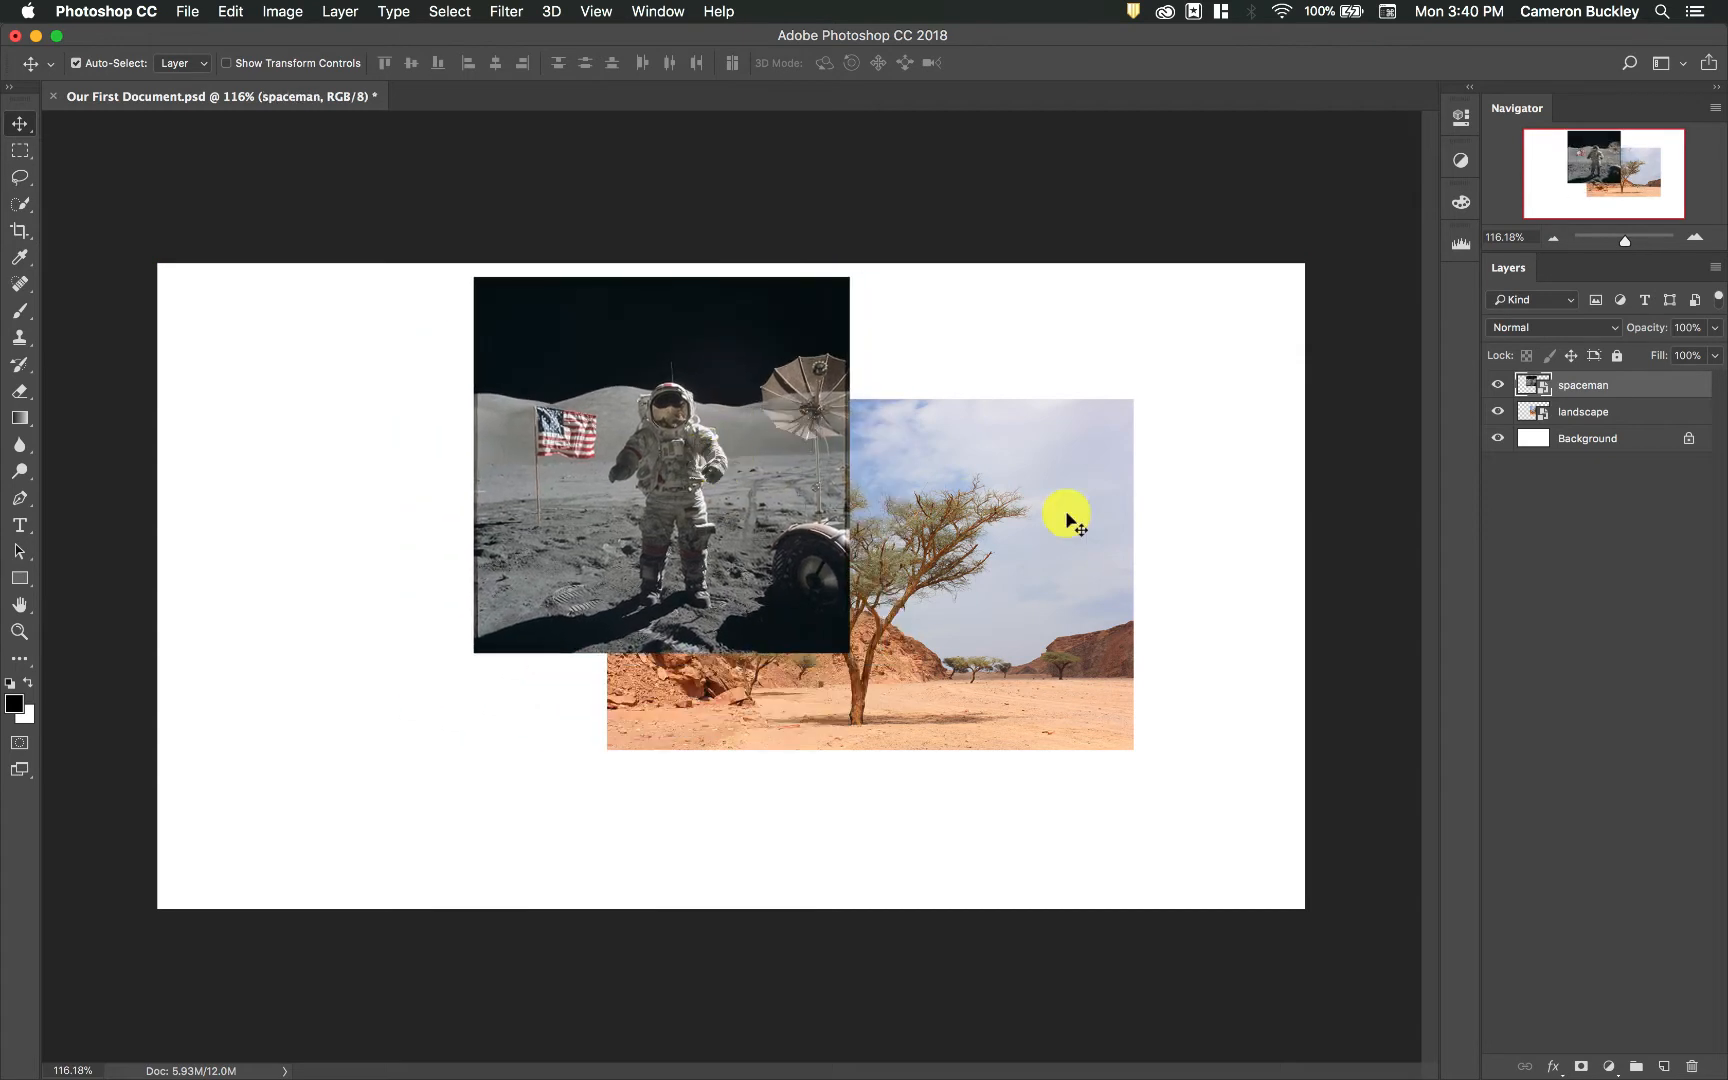
left_click(1608, 415)
left_click_drag(1118, 548, 1036, 545)
left_click(1590, 382)
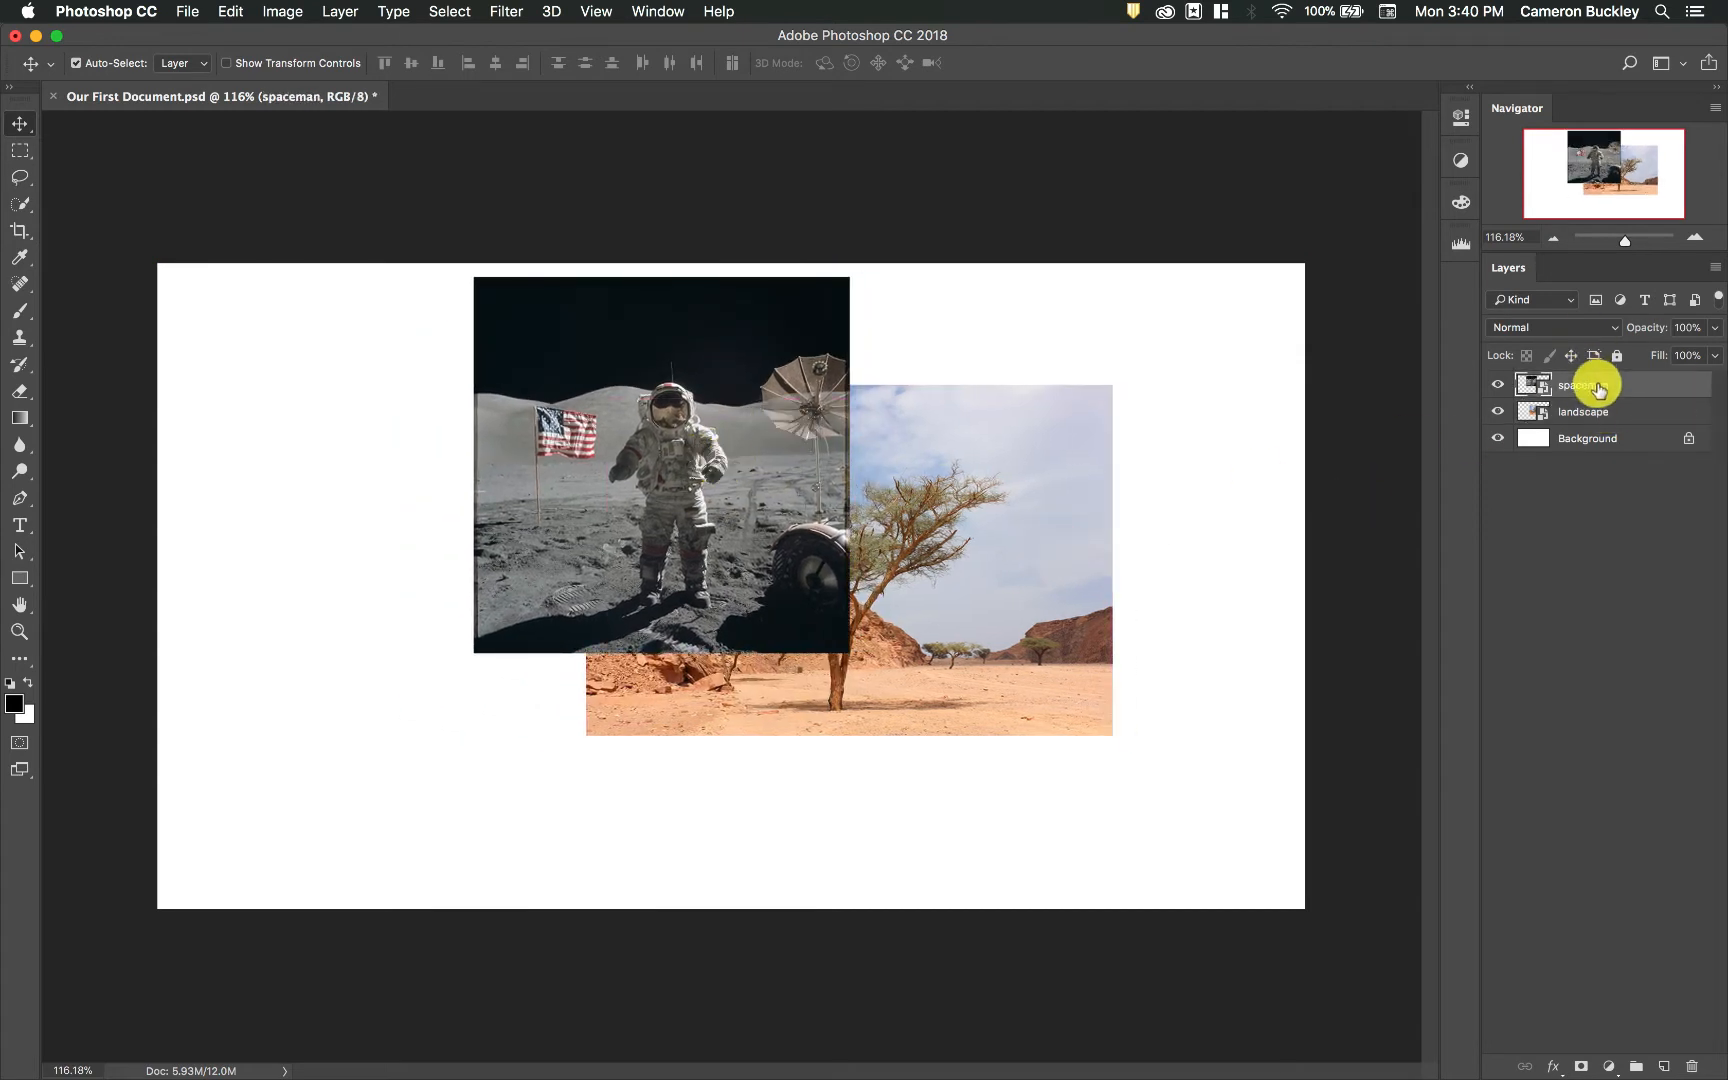
left_click(1622, 415)
left_click(1595, 384)
left_click(1600, 410)
- Select the spaceman layer, turn off Auto-Select for the Move tool, and reposition the astronaut photo over the landscape's left side
left_click(1595, 390)
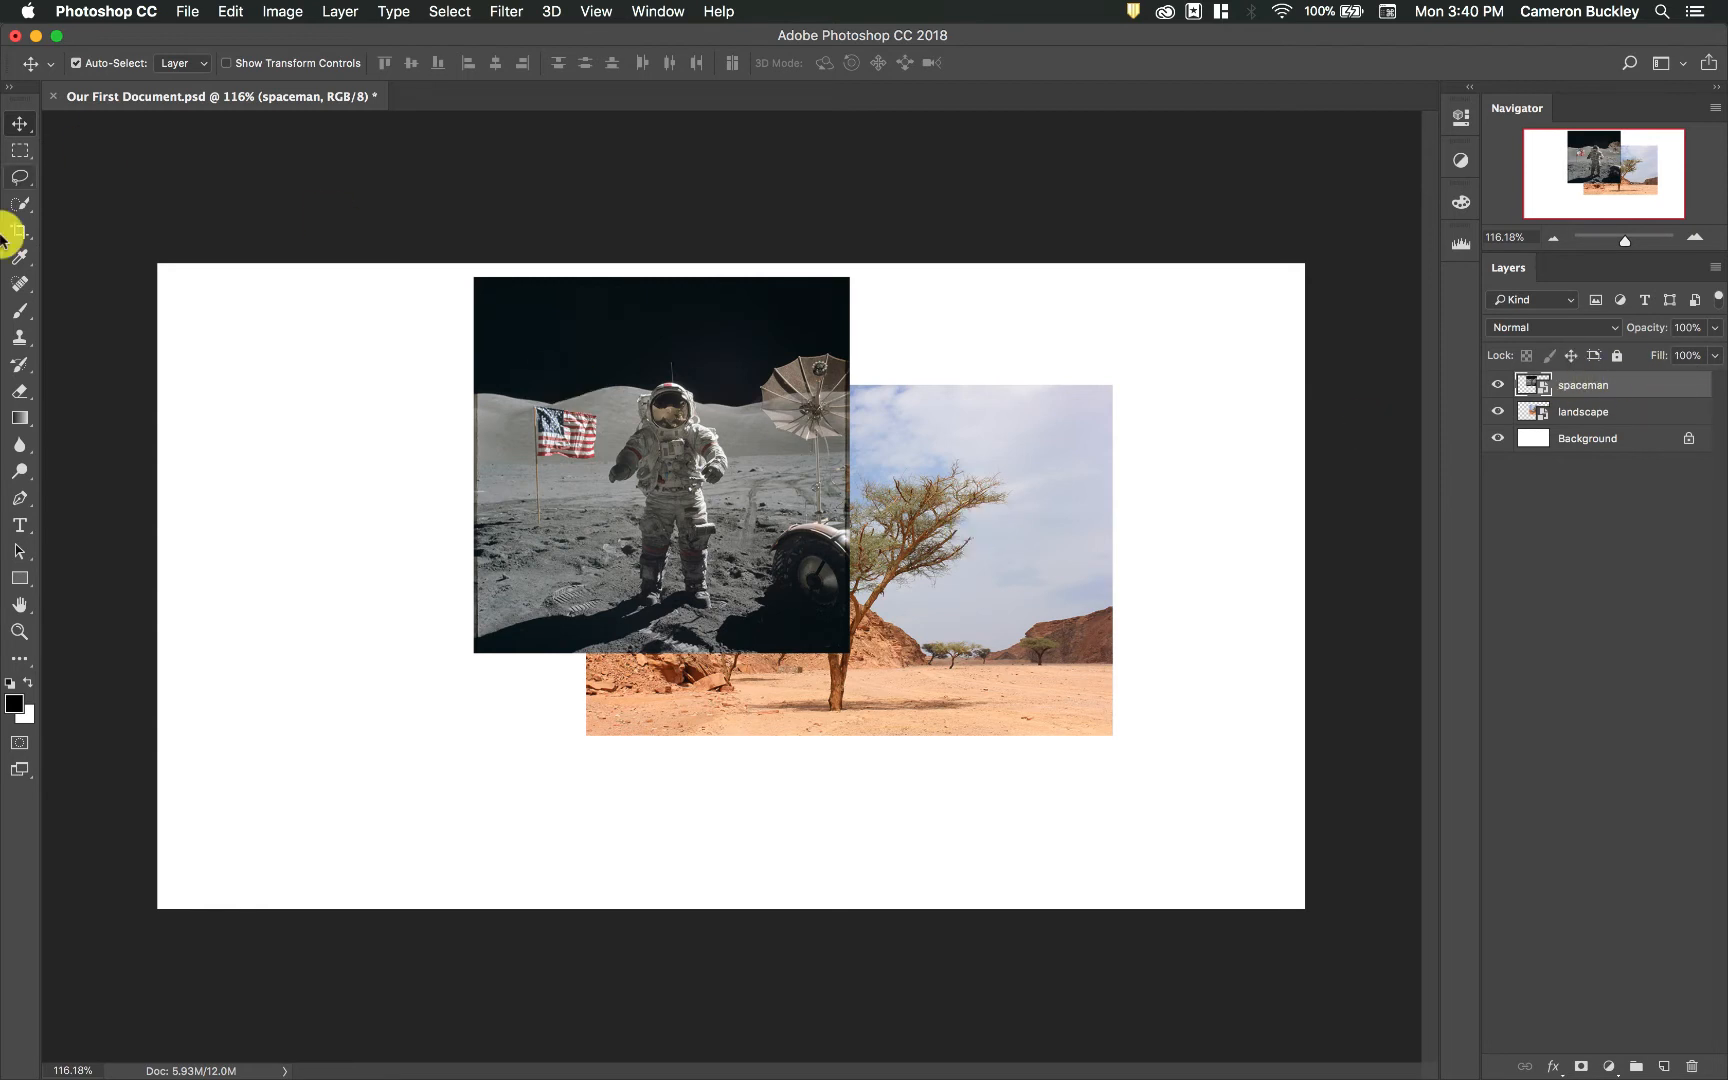
left_click_drag(580, 368, 386, 484)
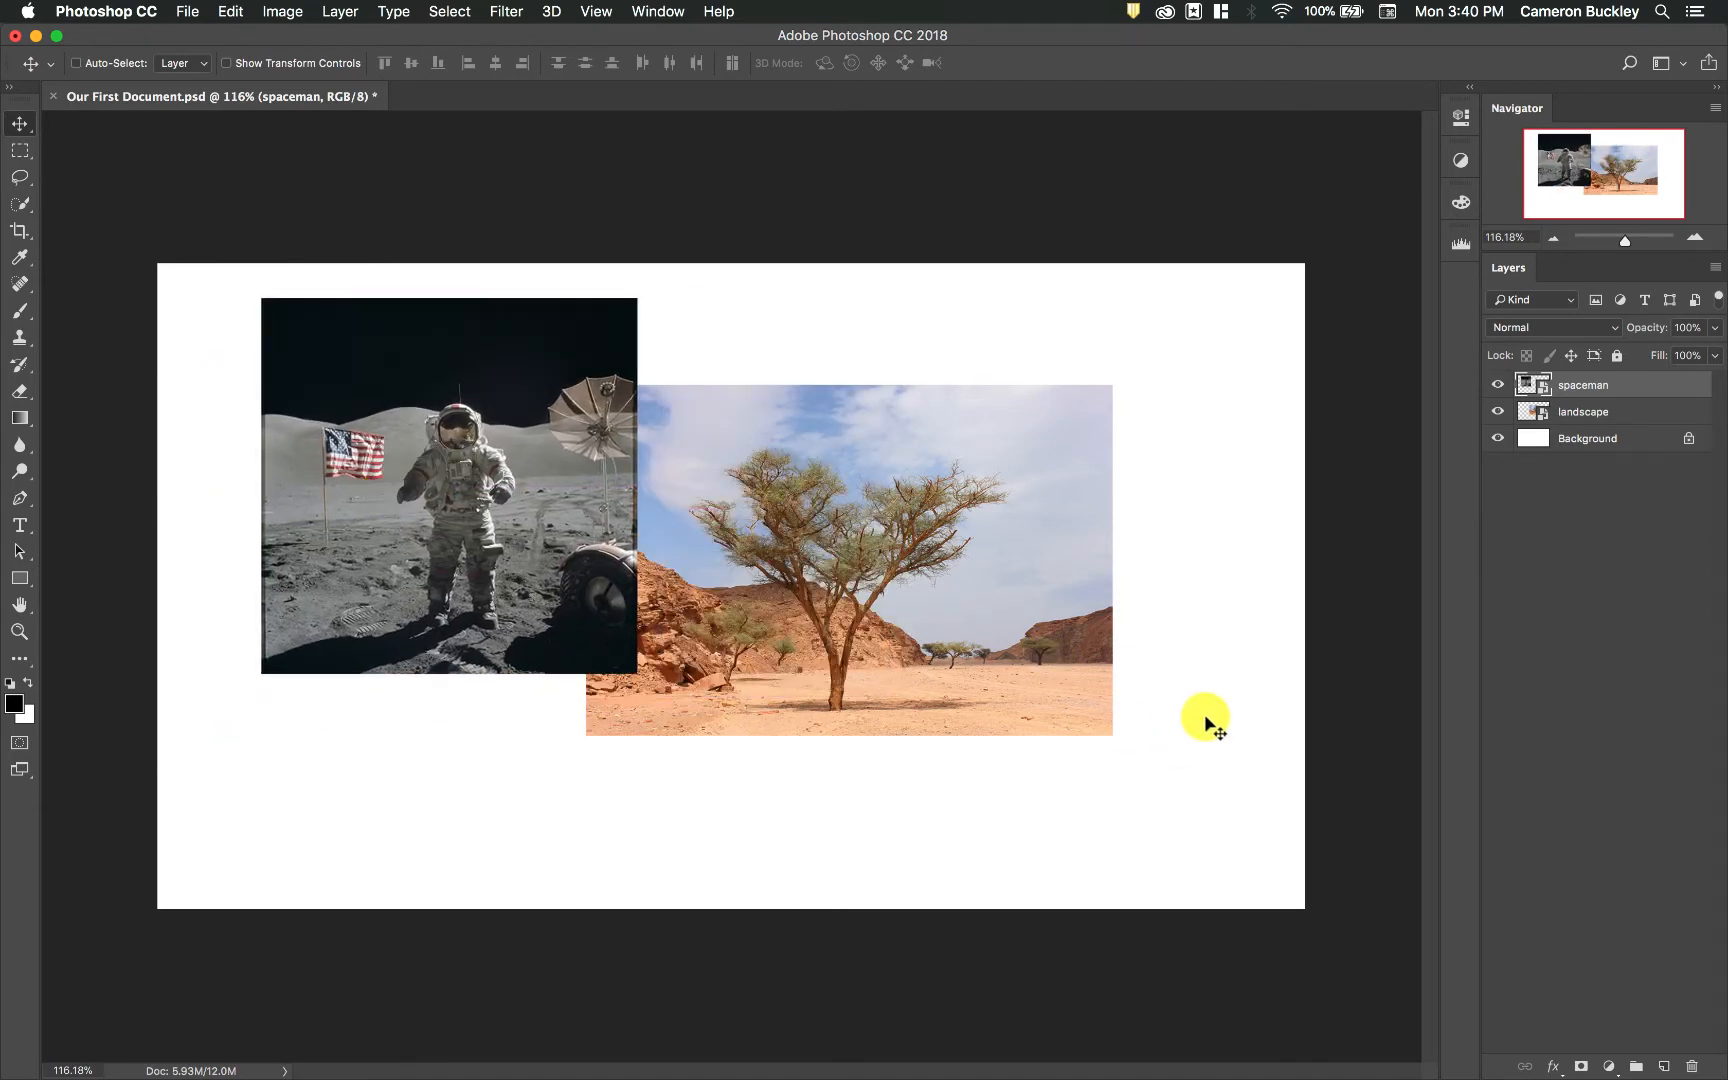
left_click_drag(1260, 672, 1321, 705)
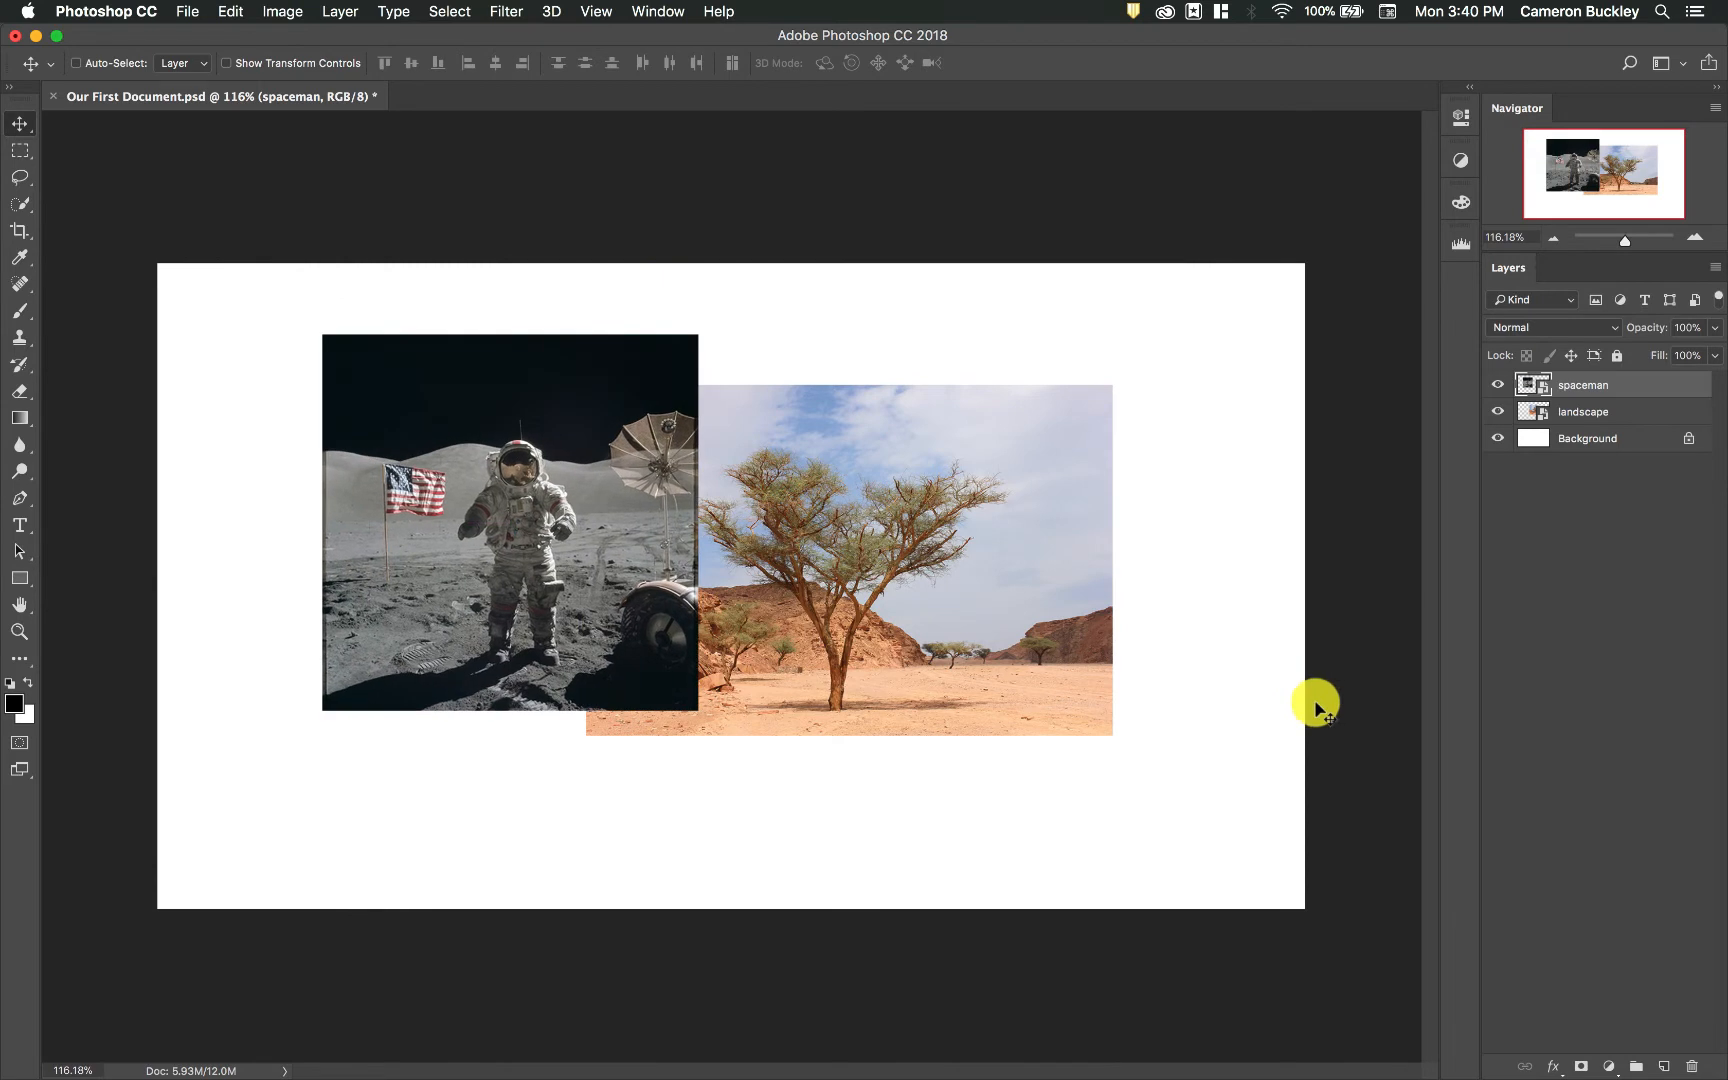
left_click_drag(552, 597, 658, 566)
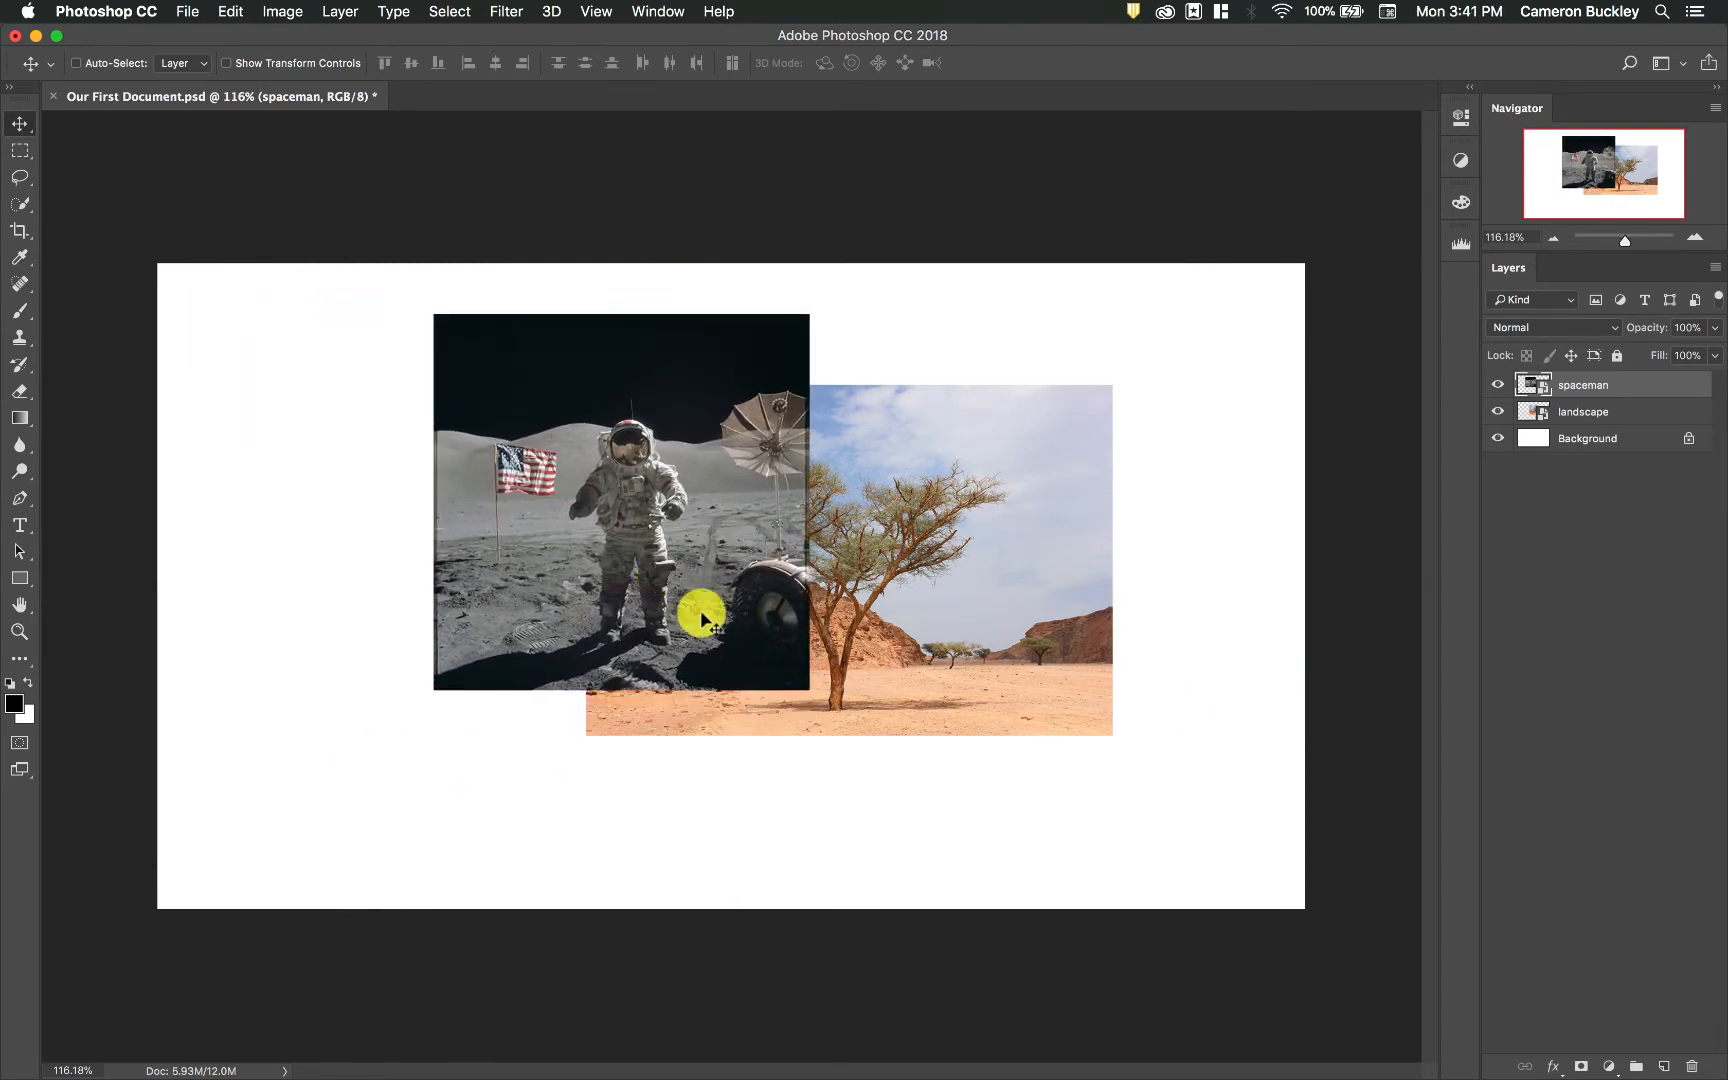
- Select the landscape layer and shift the landscape image slightly up and left
left_click(1562, 407)
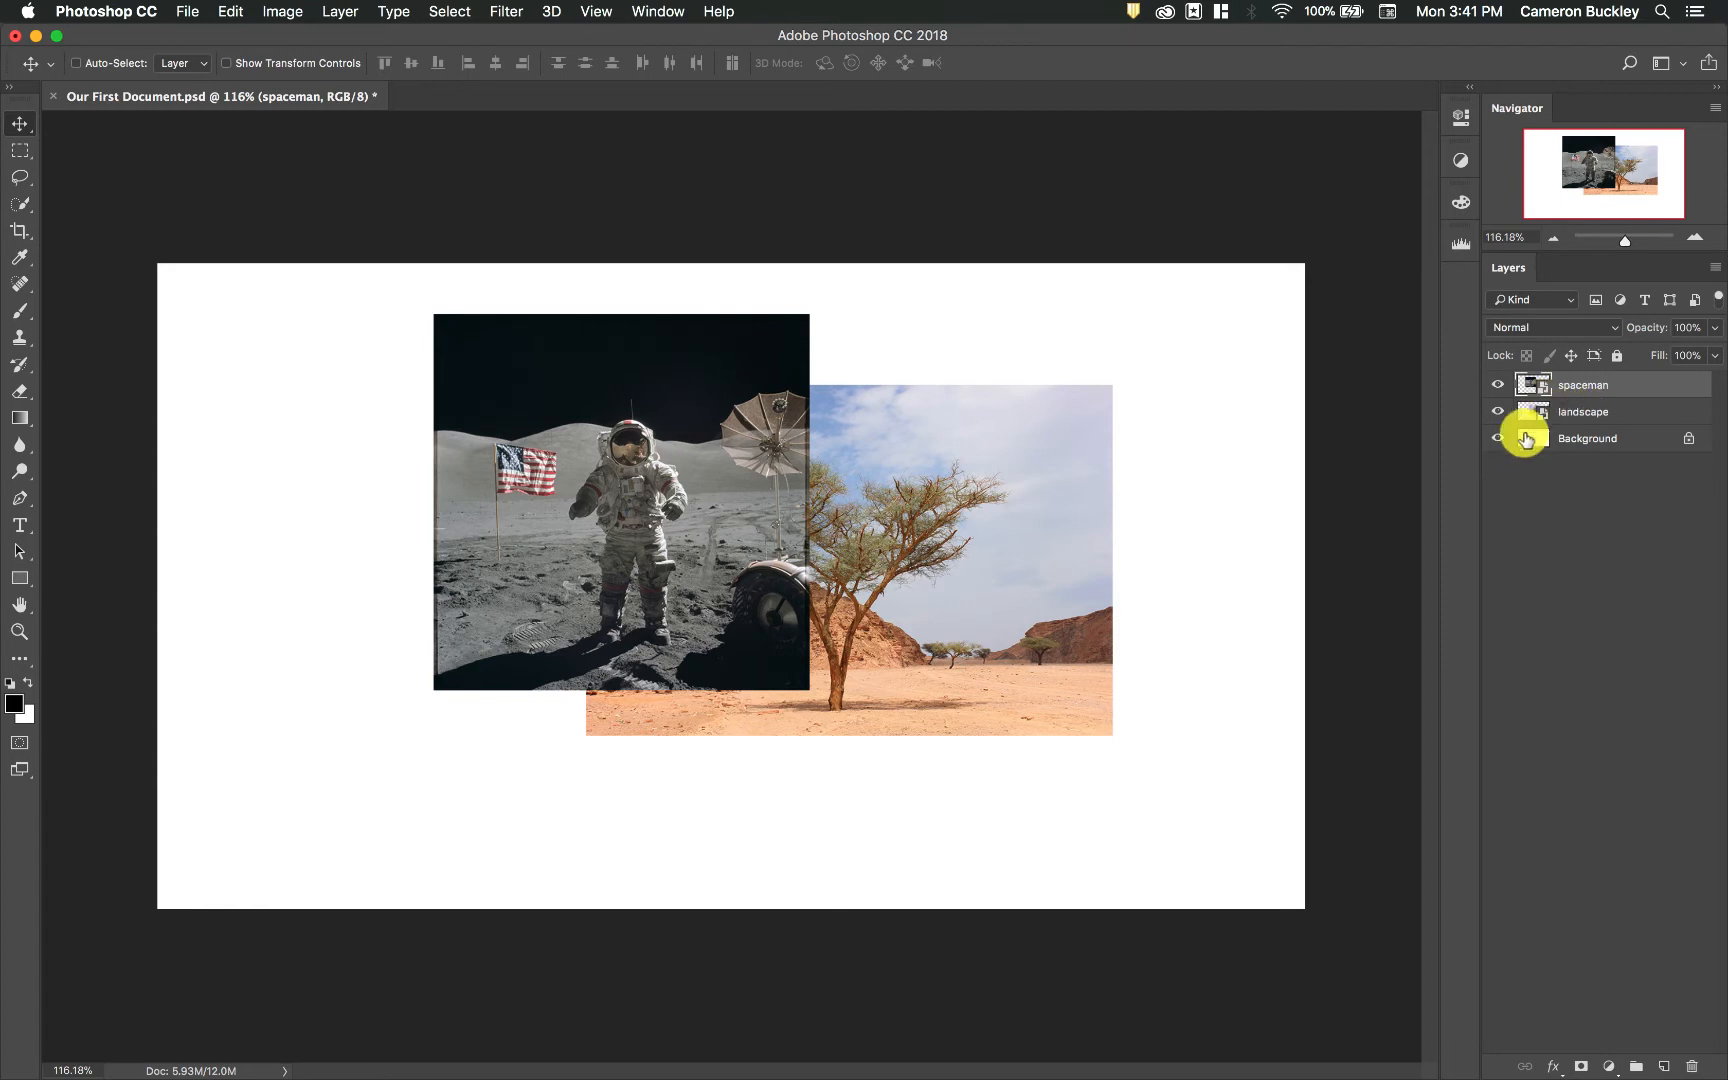
left_click_drag(976, 565, 918, 530)
left_click(1584, 410)
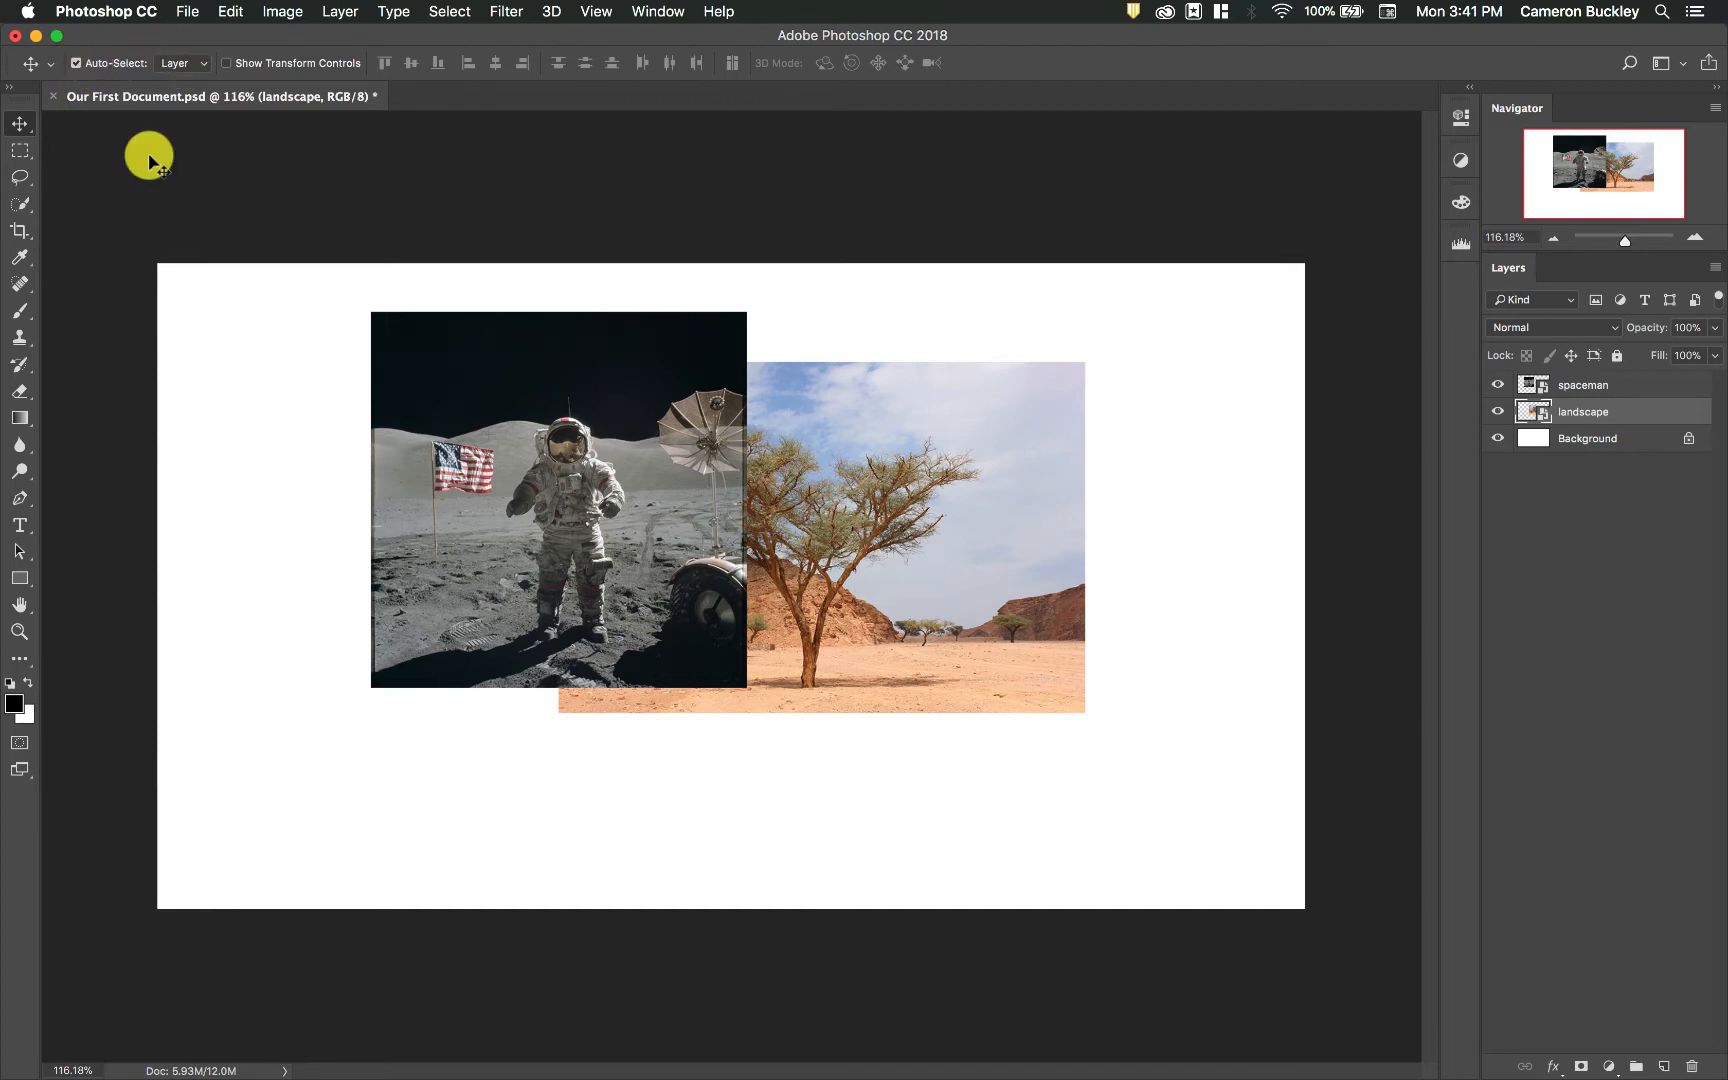
- With Auto-Select on, move the astronaut photo up and left and the landscape image down and right, directly on the canvas
mouse_move(620, 503)
left_mouse_down()
mouse_move(590, 494)
mouse_move(521, 547)
mouse_move(619, 492)
mouse_move(538, 494)
mouse_move(603, 487)
mouse_move(556, 483)
mouse_move(501, 528)
mouse_move(571, 455)
mouse_move(555, 514)
mouse_move(579, 482)
mouse_move(598, 490)
left_mouse_up()
mouse_move(605, 490)
left_click(808, 527)
left_click_drag(808, 527, 881, 550)
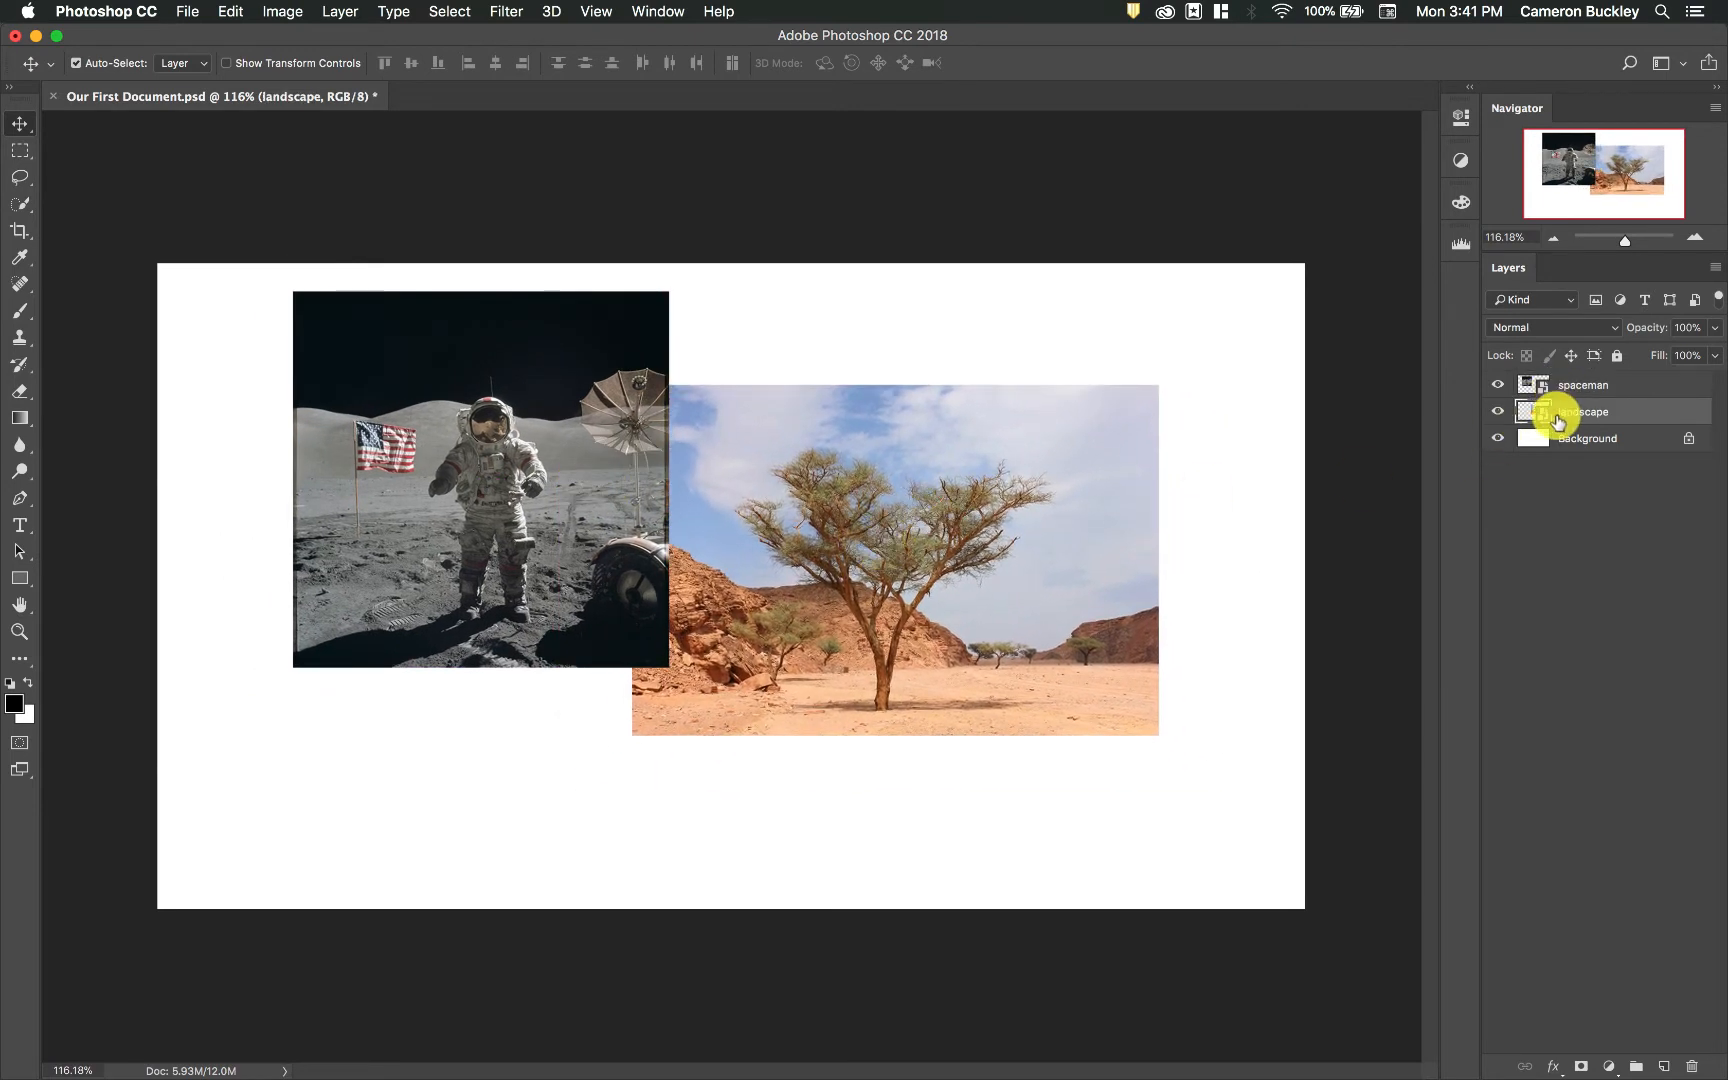
- With Auto-Select off, move the landscape image right to sit beside the astronaut photo, and make the spaceman layer active
left_click_drag(1558, 420, 1593, 436)
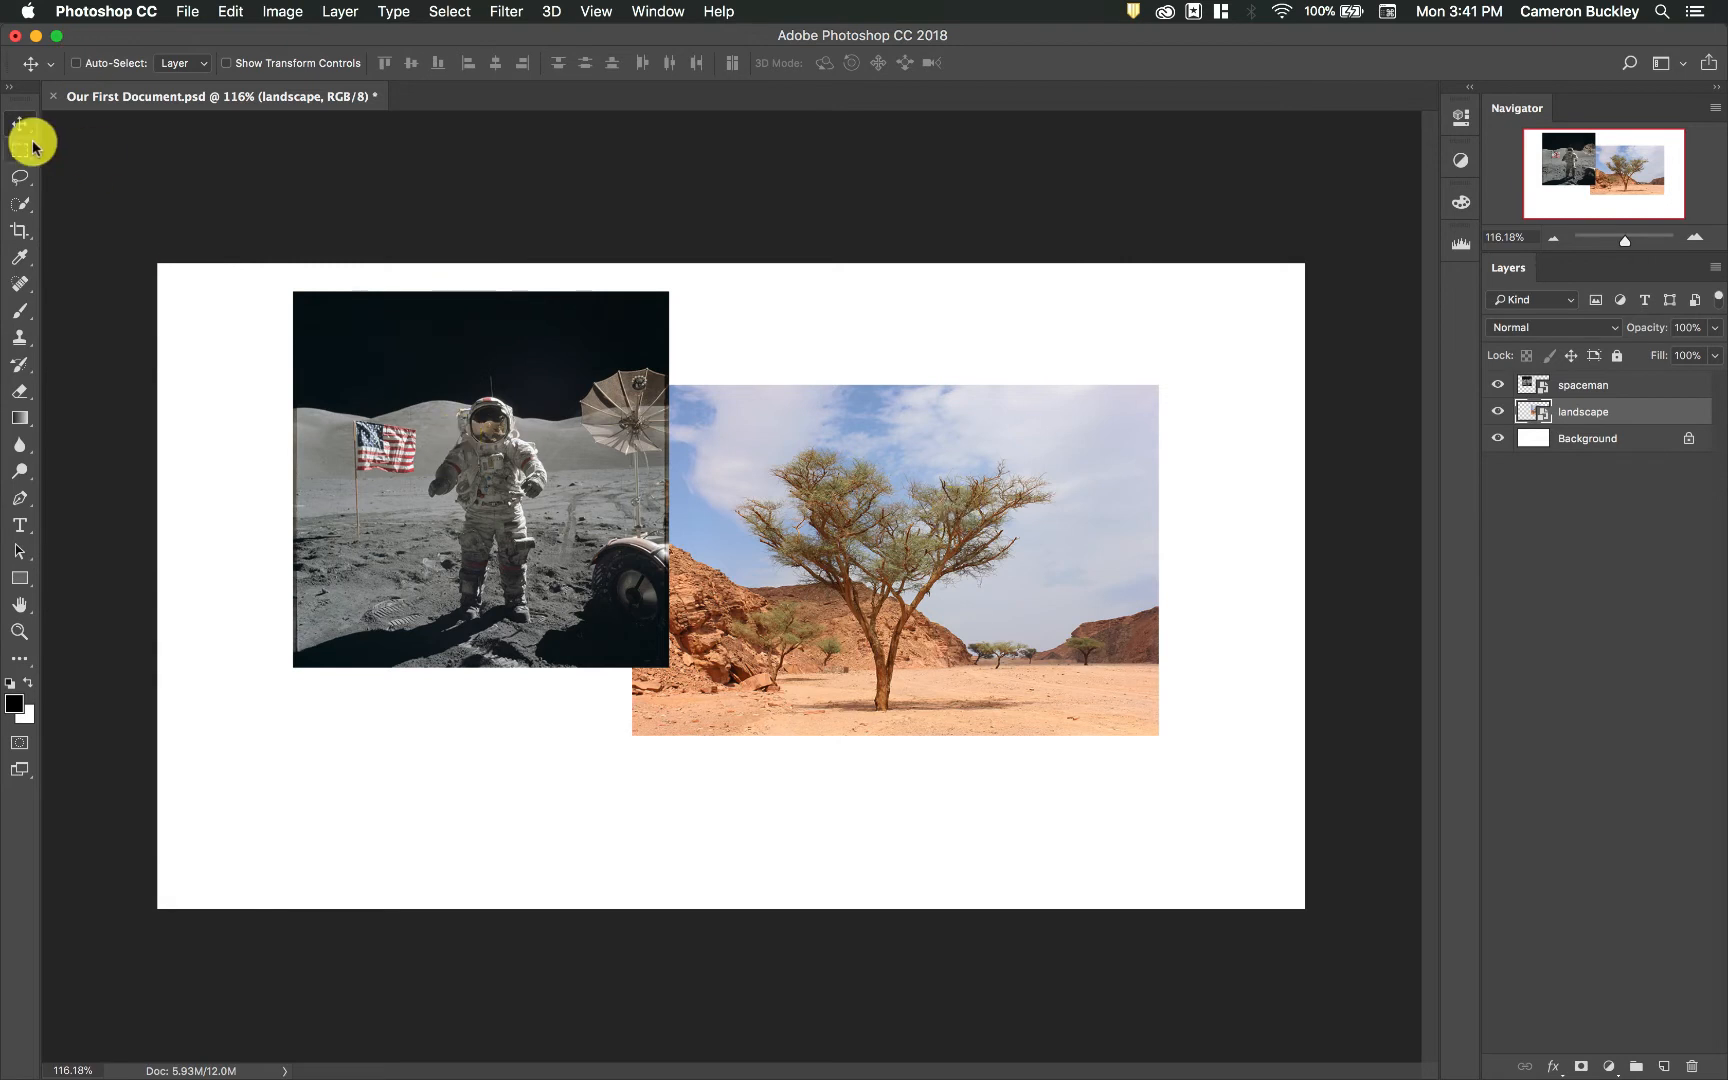
left_click_drag(648, 501, 744, 507)
left_click(1581, 386)
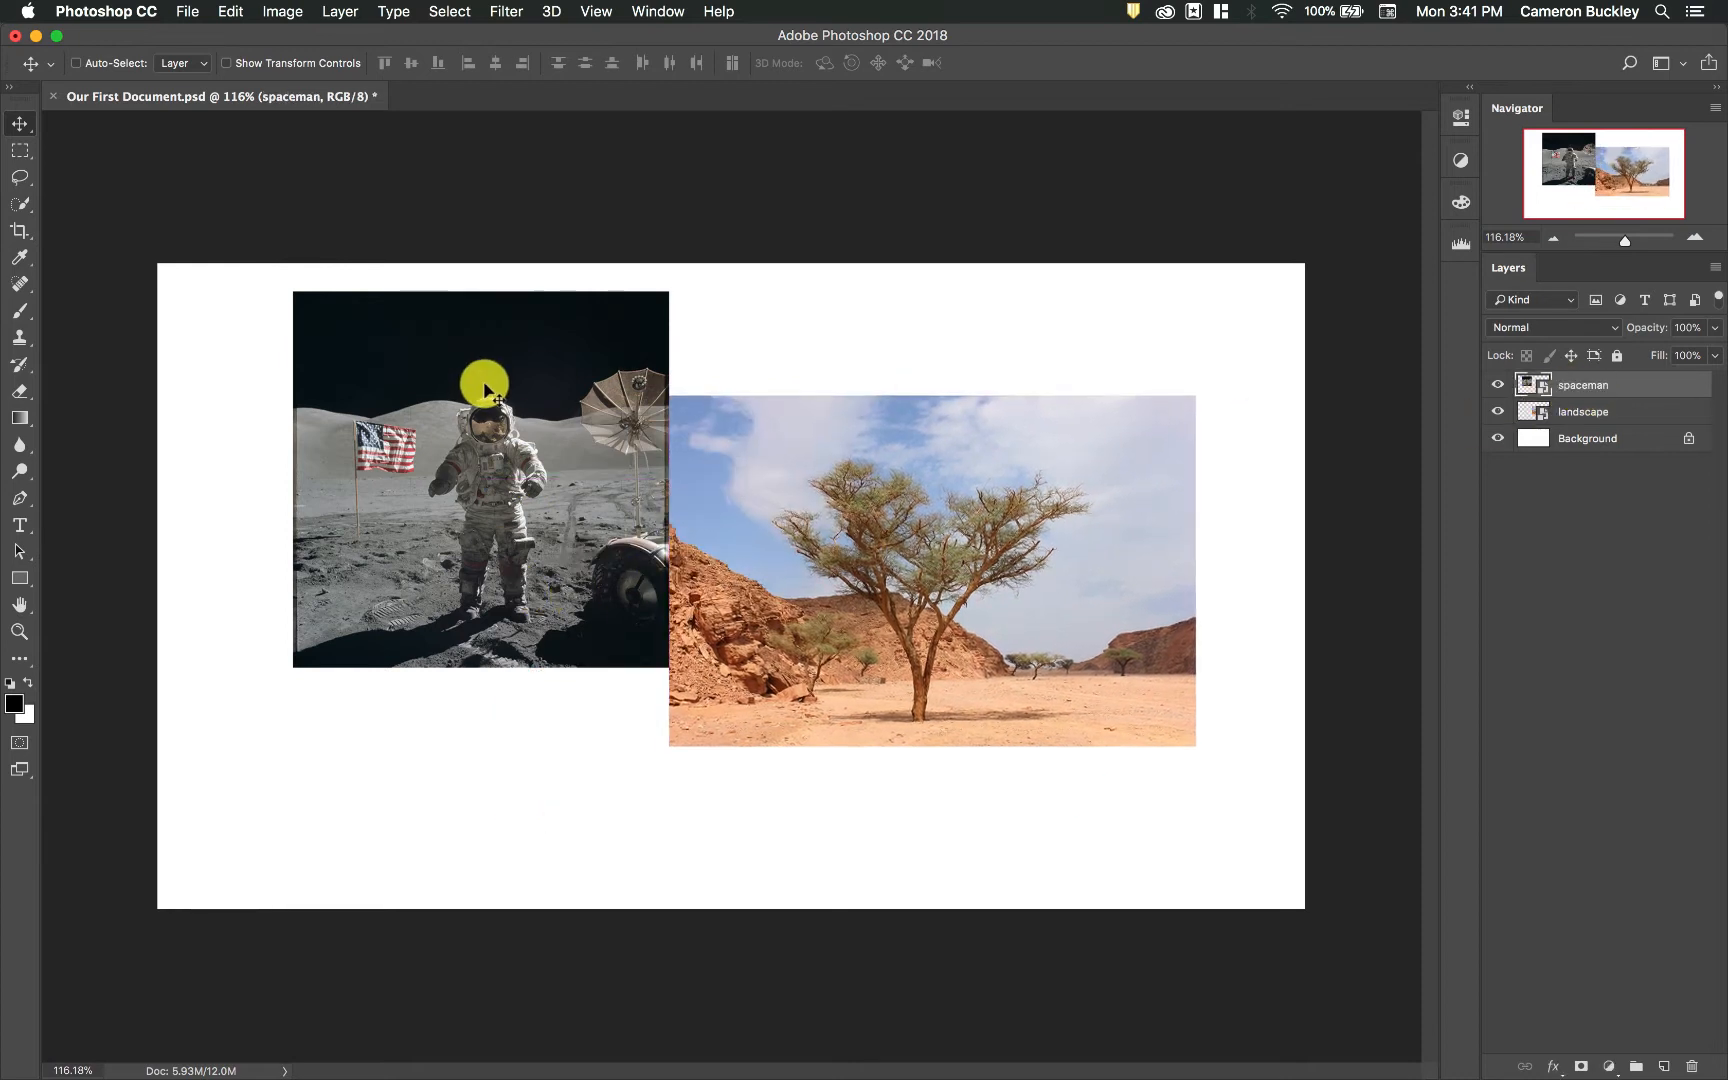
- Move the astronaut photo farther left on the canvas, and with the landscape layer selected, shift the landscape image slightly left and up
left_click_drag(548, 428, 467, 356)
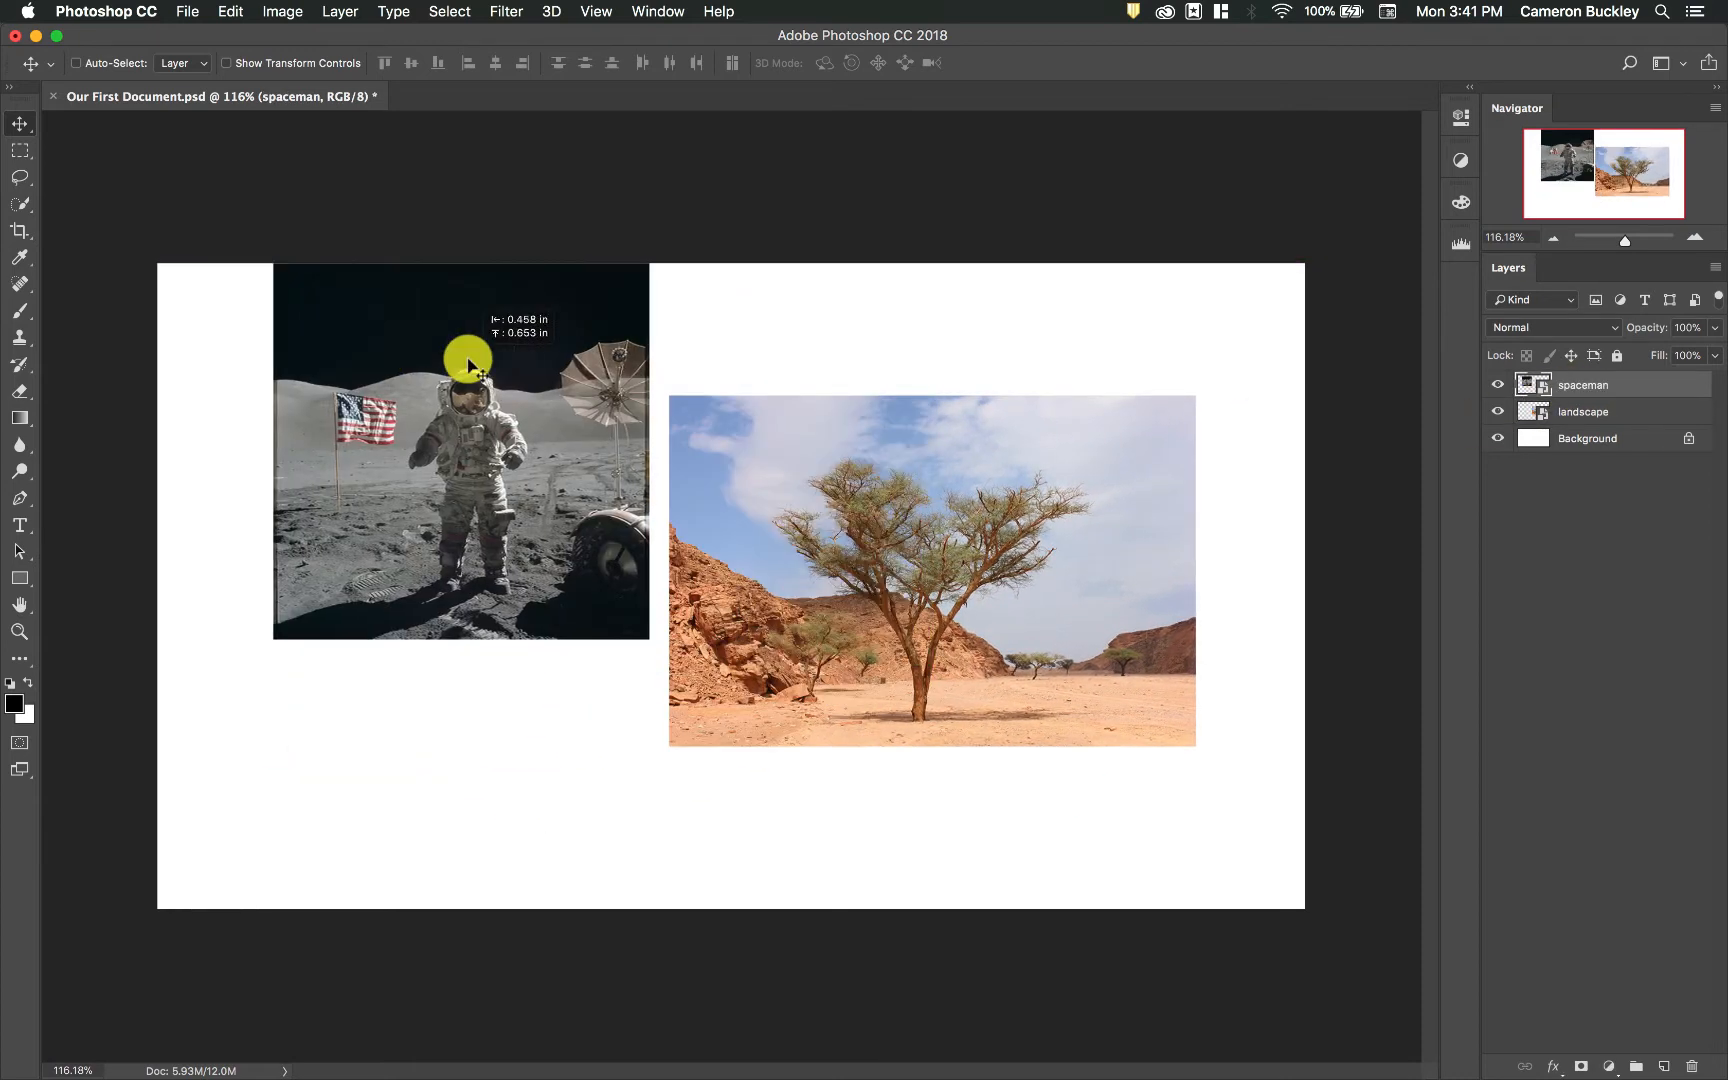
left_click_drag(1053, 500, 888, 542)
left_click(1591, 410)
mouse_move(1207, 586)
left_mouse_down()
mouse_move(1041, 687)
mouse_move(1103, 552)
mouse_move(1146, 630)
mouse_move(1200, 602)
left_mouse_up()
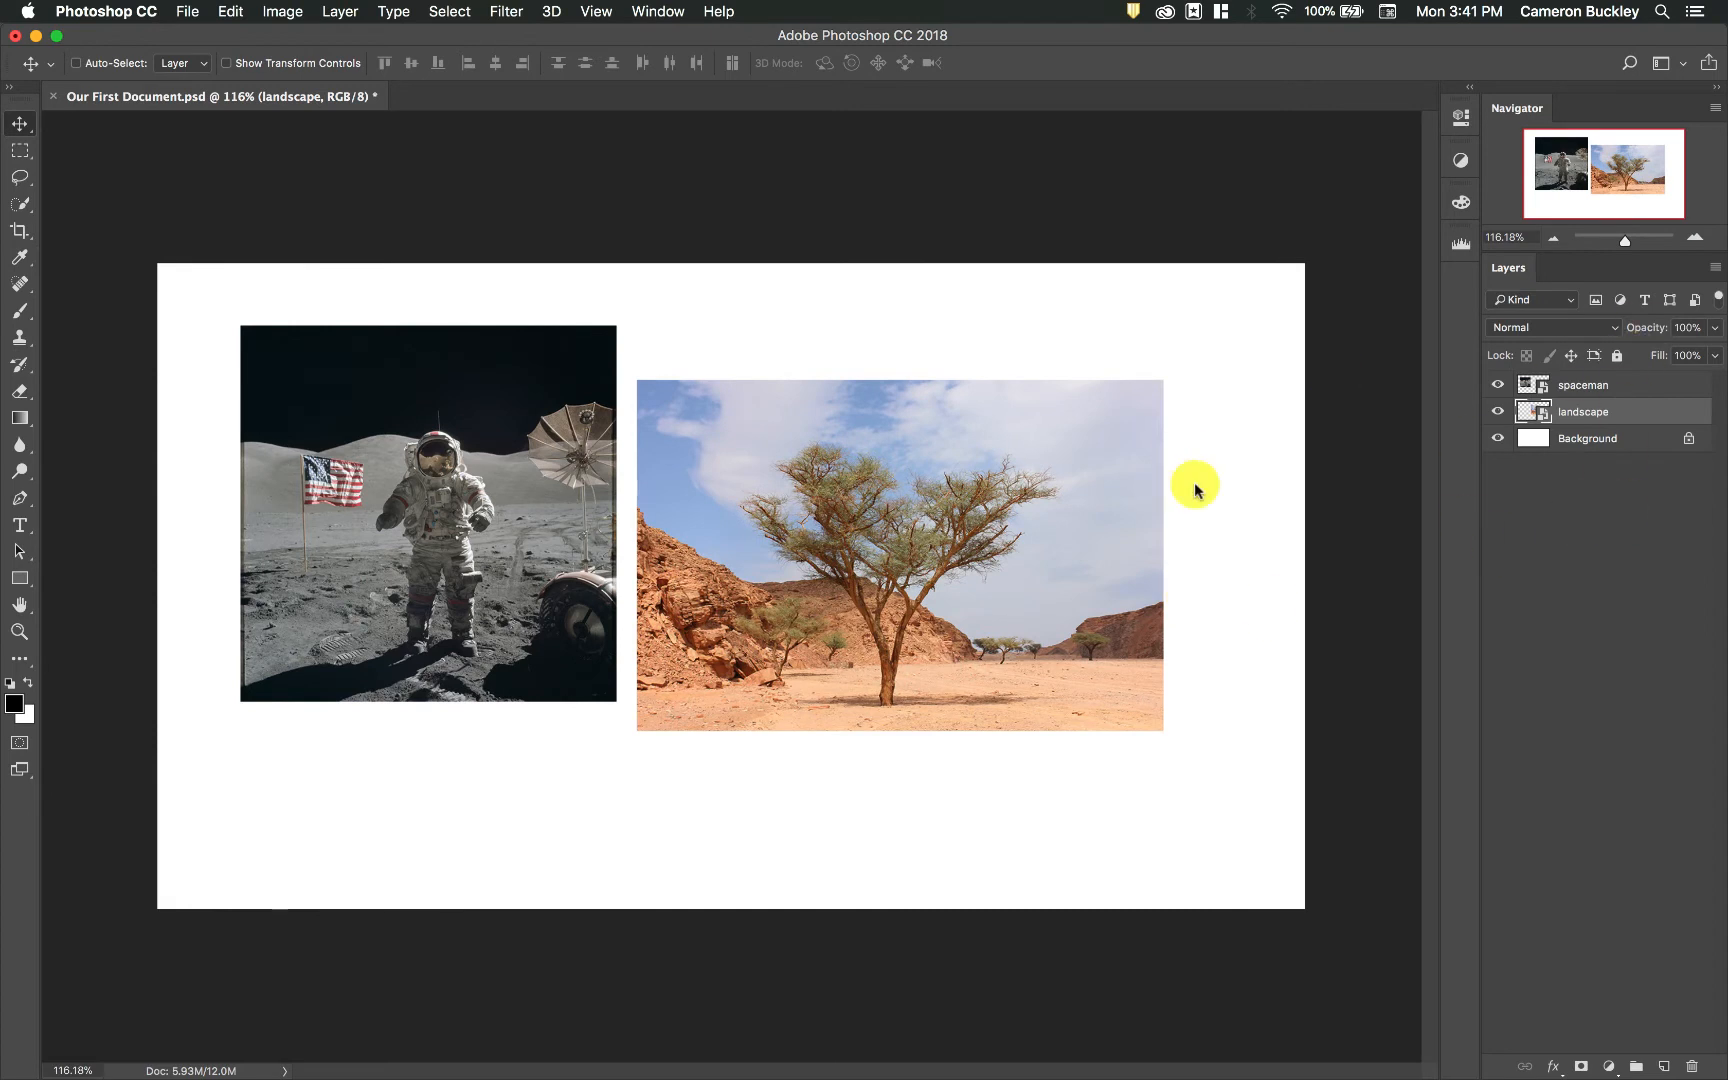
- Select the spaceman layer, move the astronaut photo over the landscape's left part, and lower the layer's opacity to 61%
left_click(1628, 387)
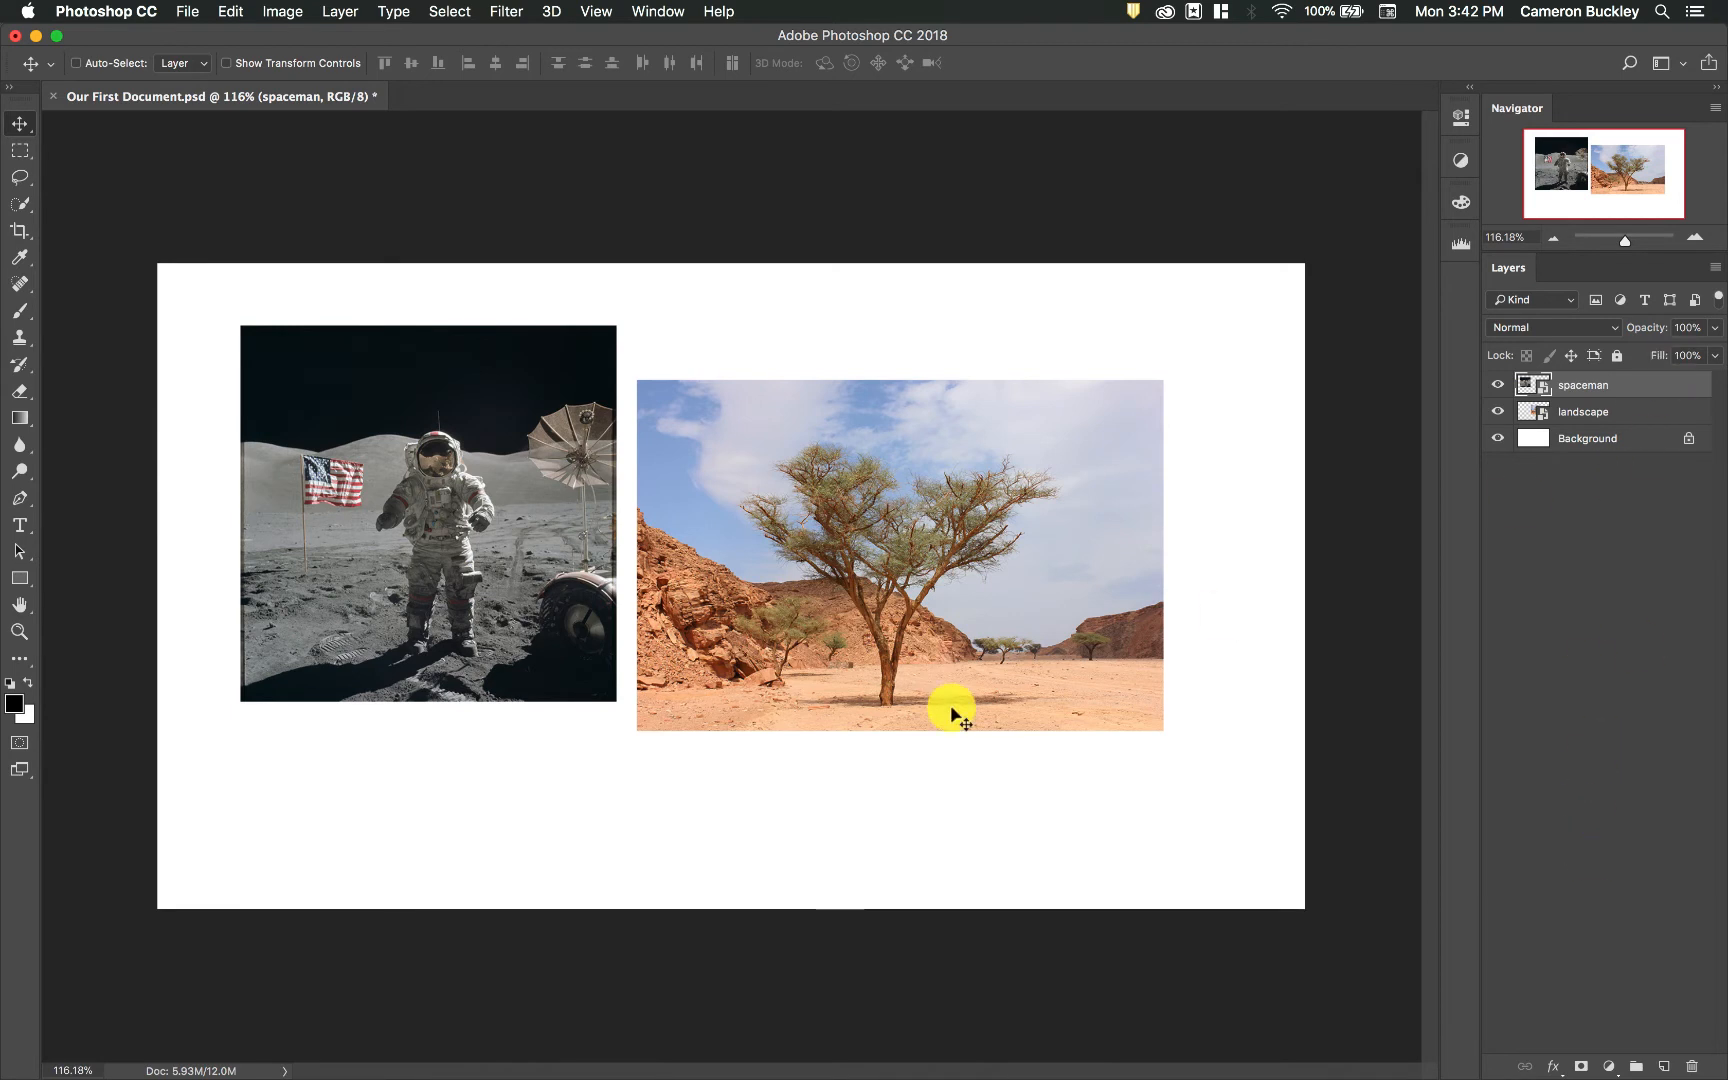
left_click_drag(355, 540, 603, 498)
left_click(1715, 329)
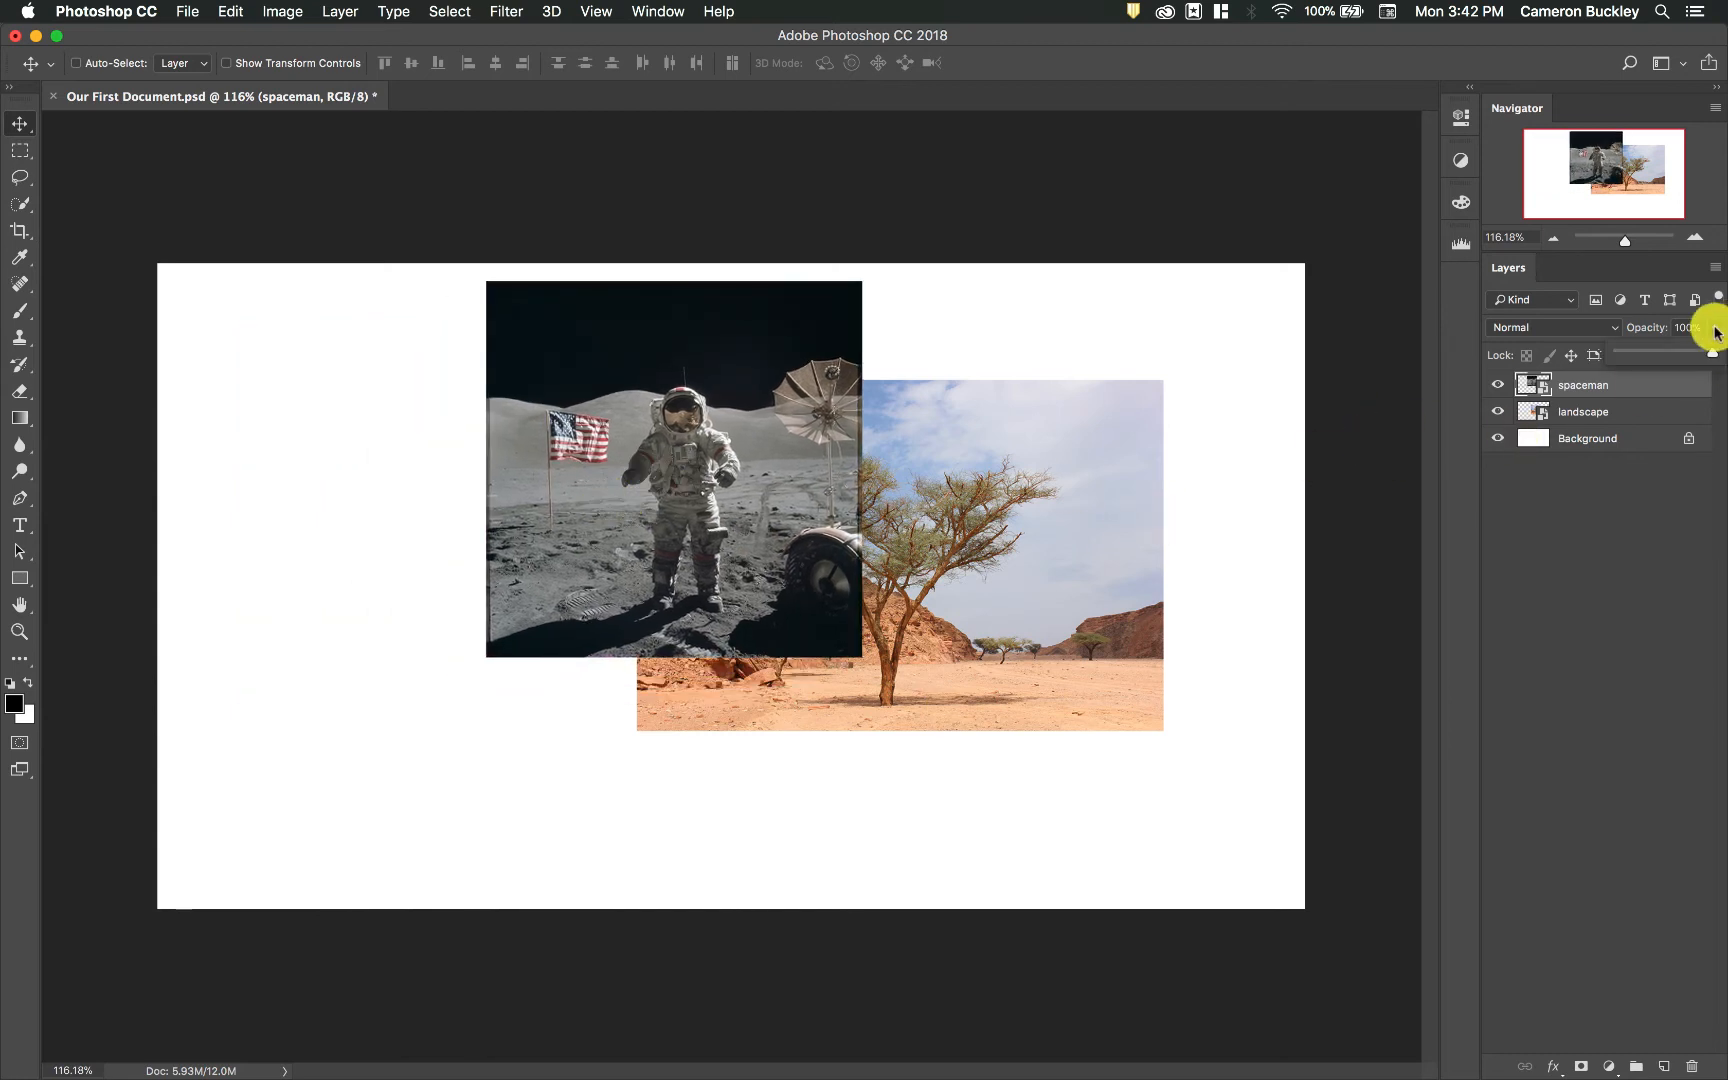
mouse_move(1711, 358)
left_mouse_down()
mouse_move(1666, 355)
mouse_move(1681, 357)
left_mouse_up()
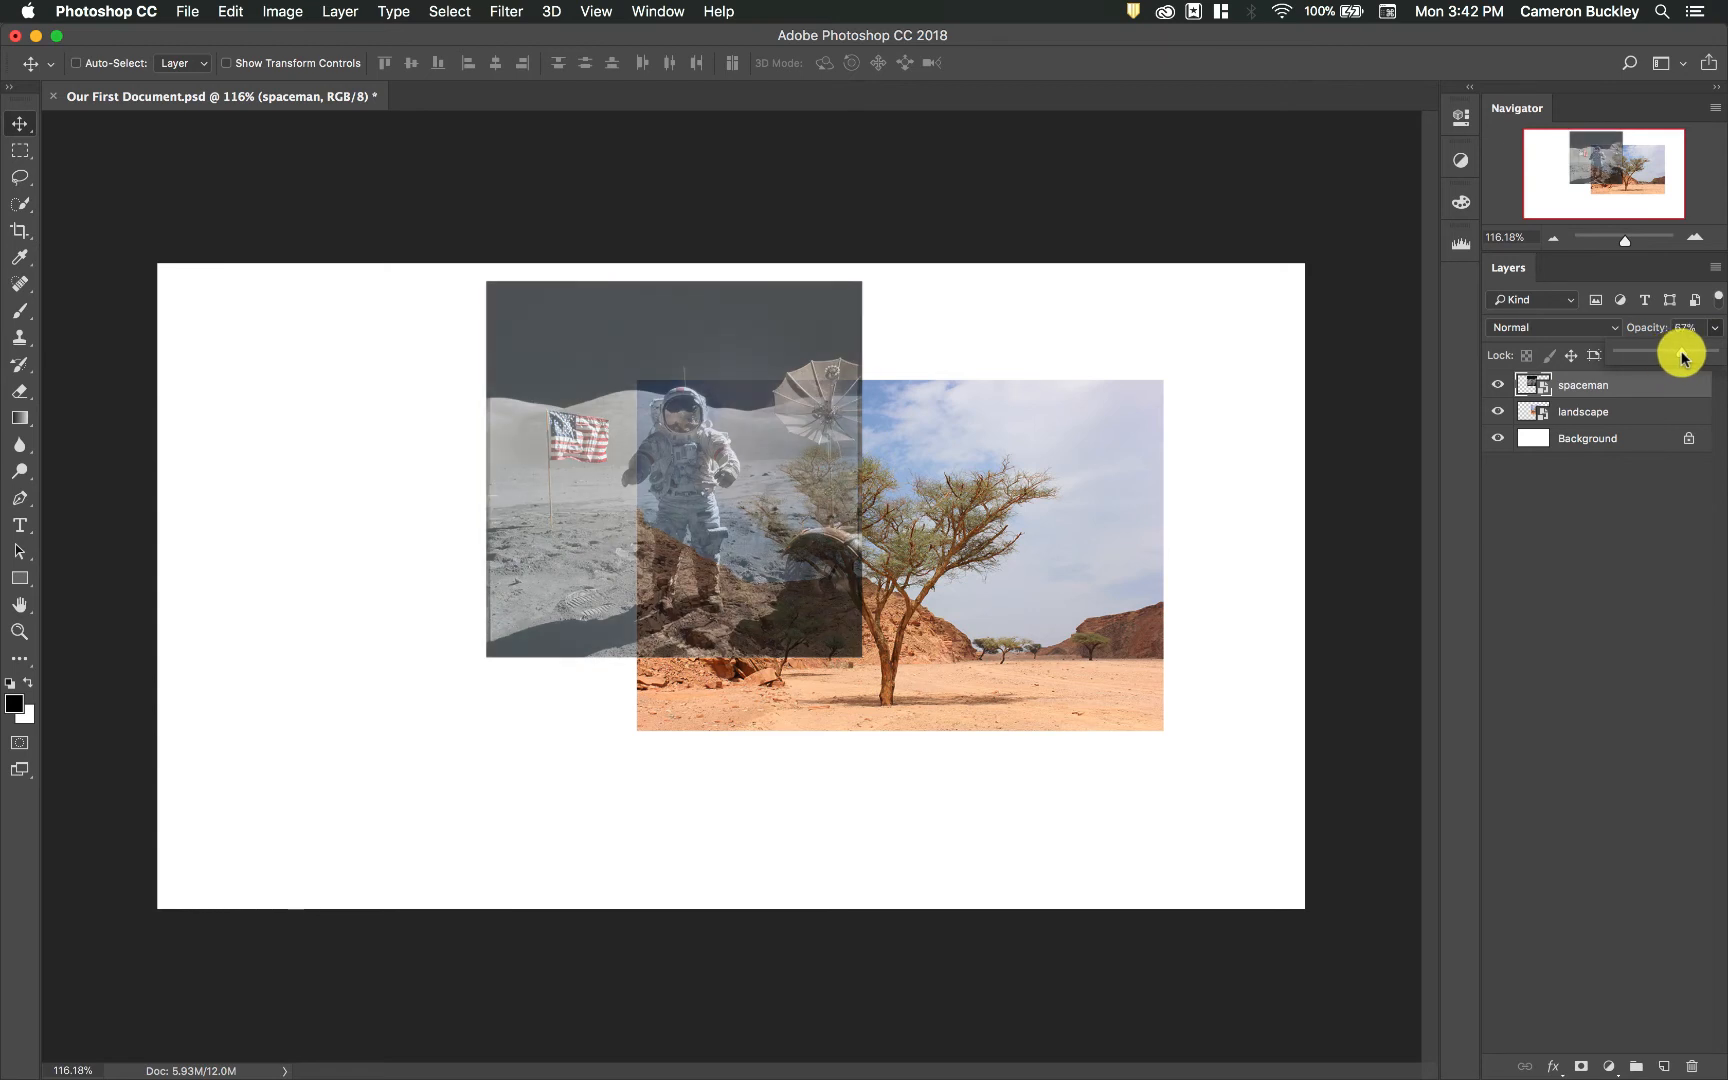
mouse_move(1681, 357)
left_mouse_down()
mouse_move(1715, 355)
mouse_move(1675, 356)
left_mouse_up()
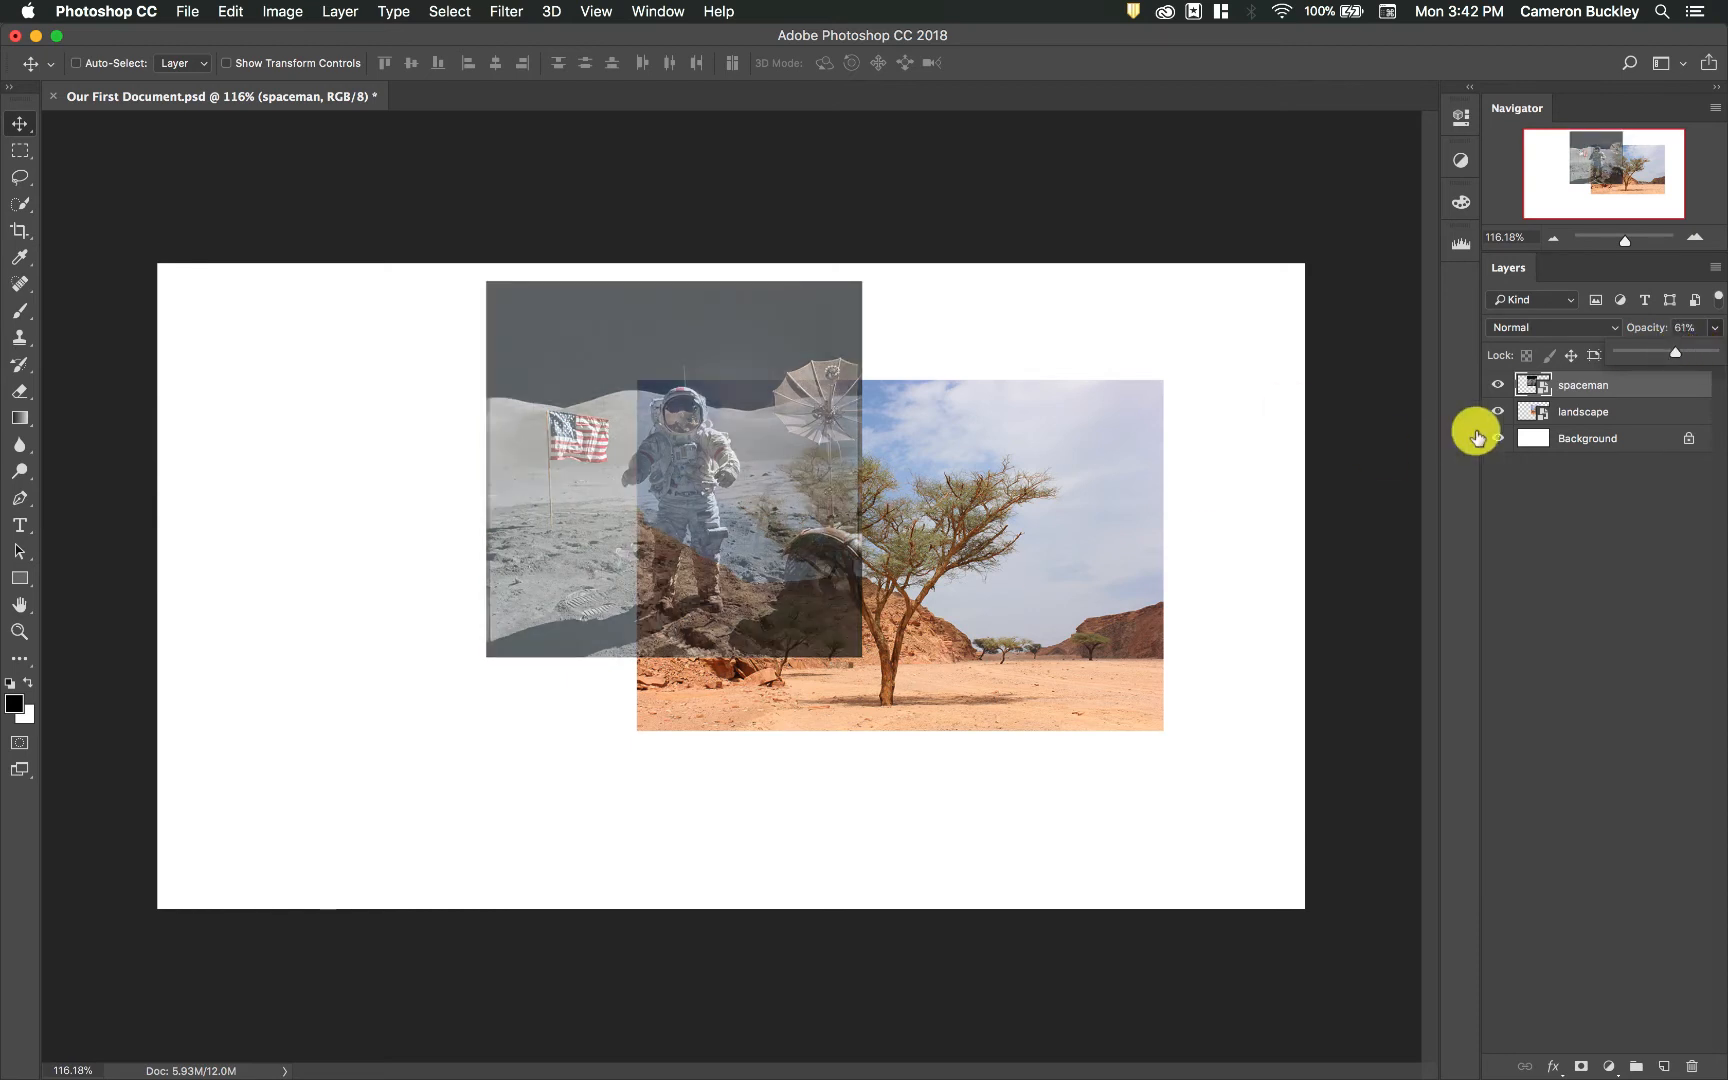
- Place the landscape layer above the spaceman layer and restore the spaceman layer's opacity to 100%
left_click(1568, 426)
left_click_drag(1570, 428, 1589, 383)
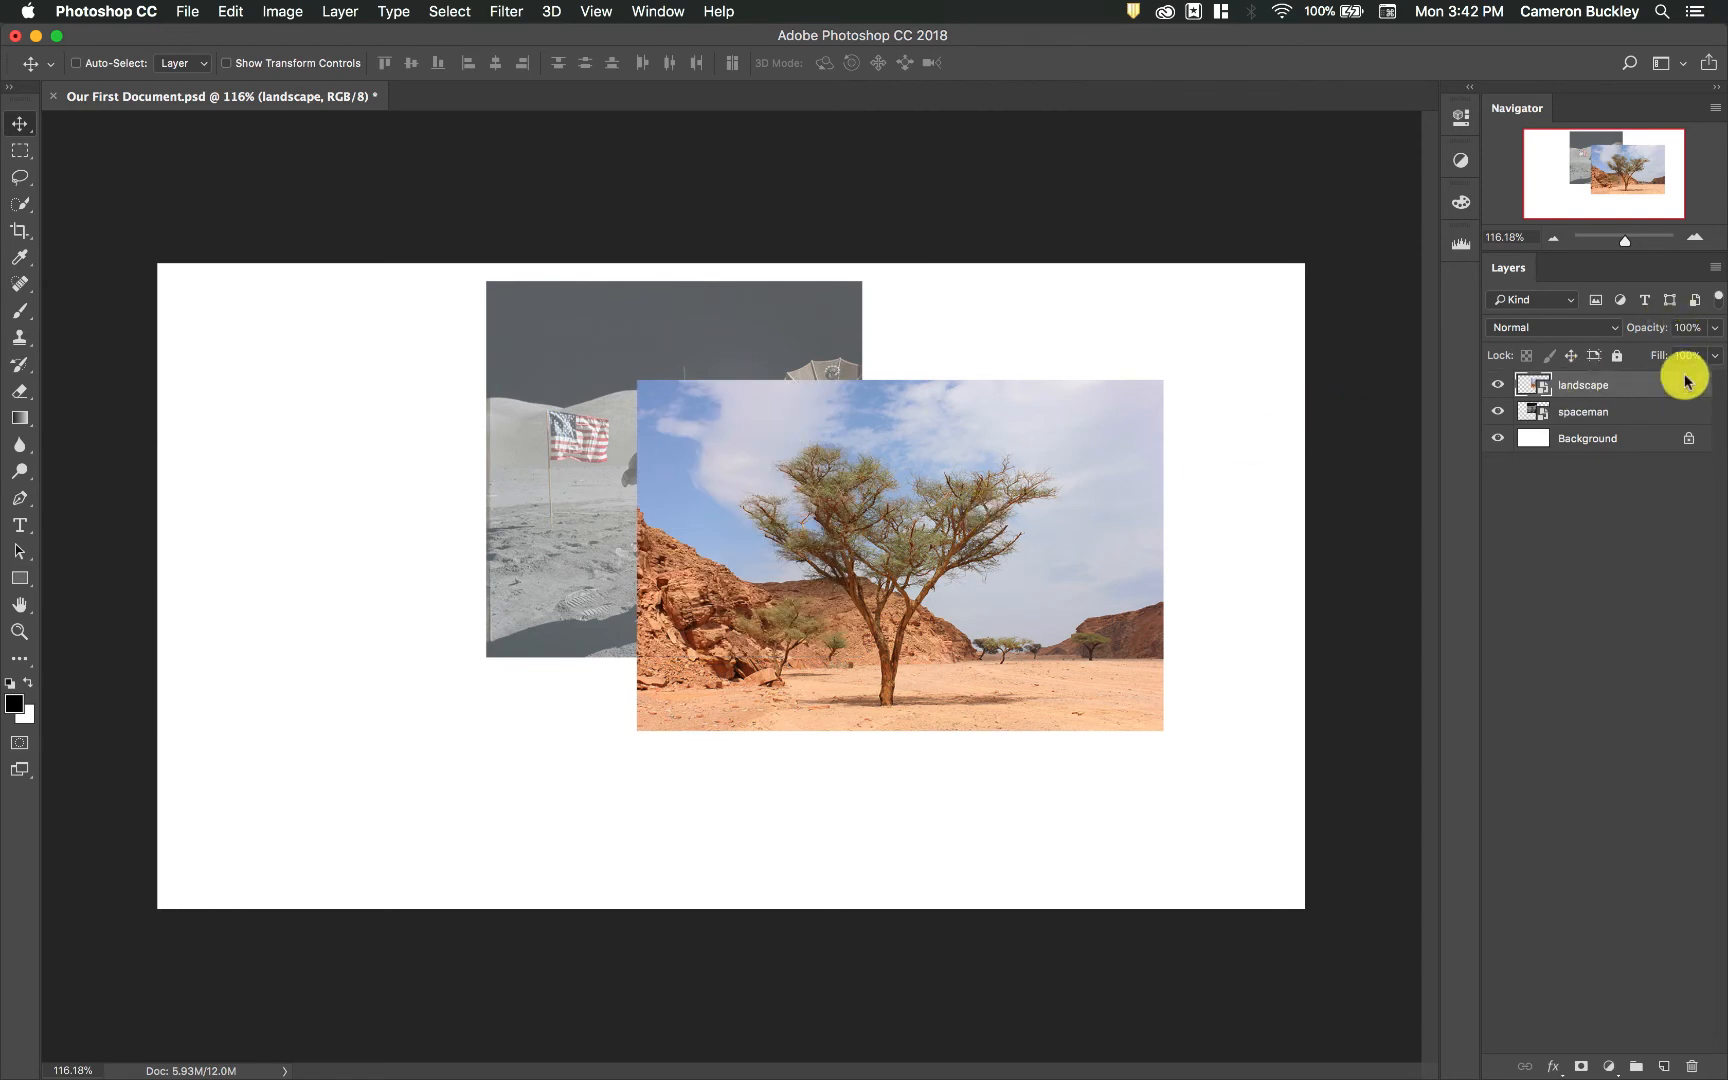
left_click(1658, 413)
left_click(1714, 327)
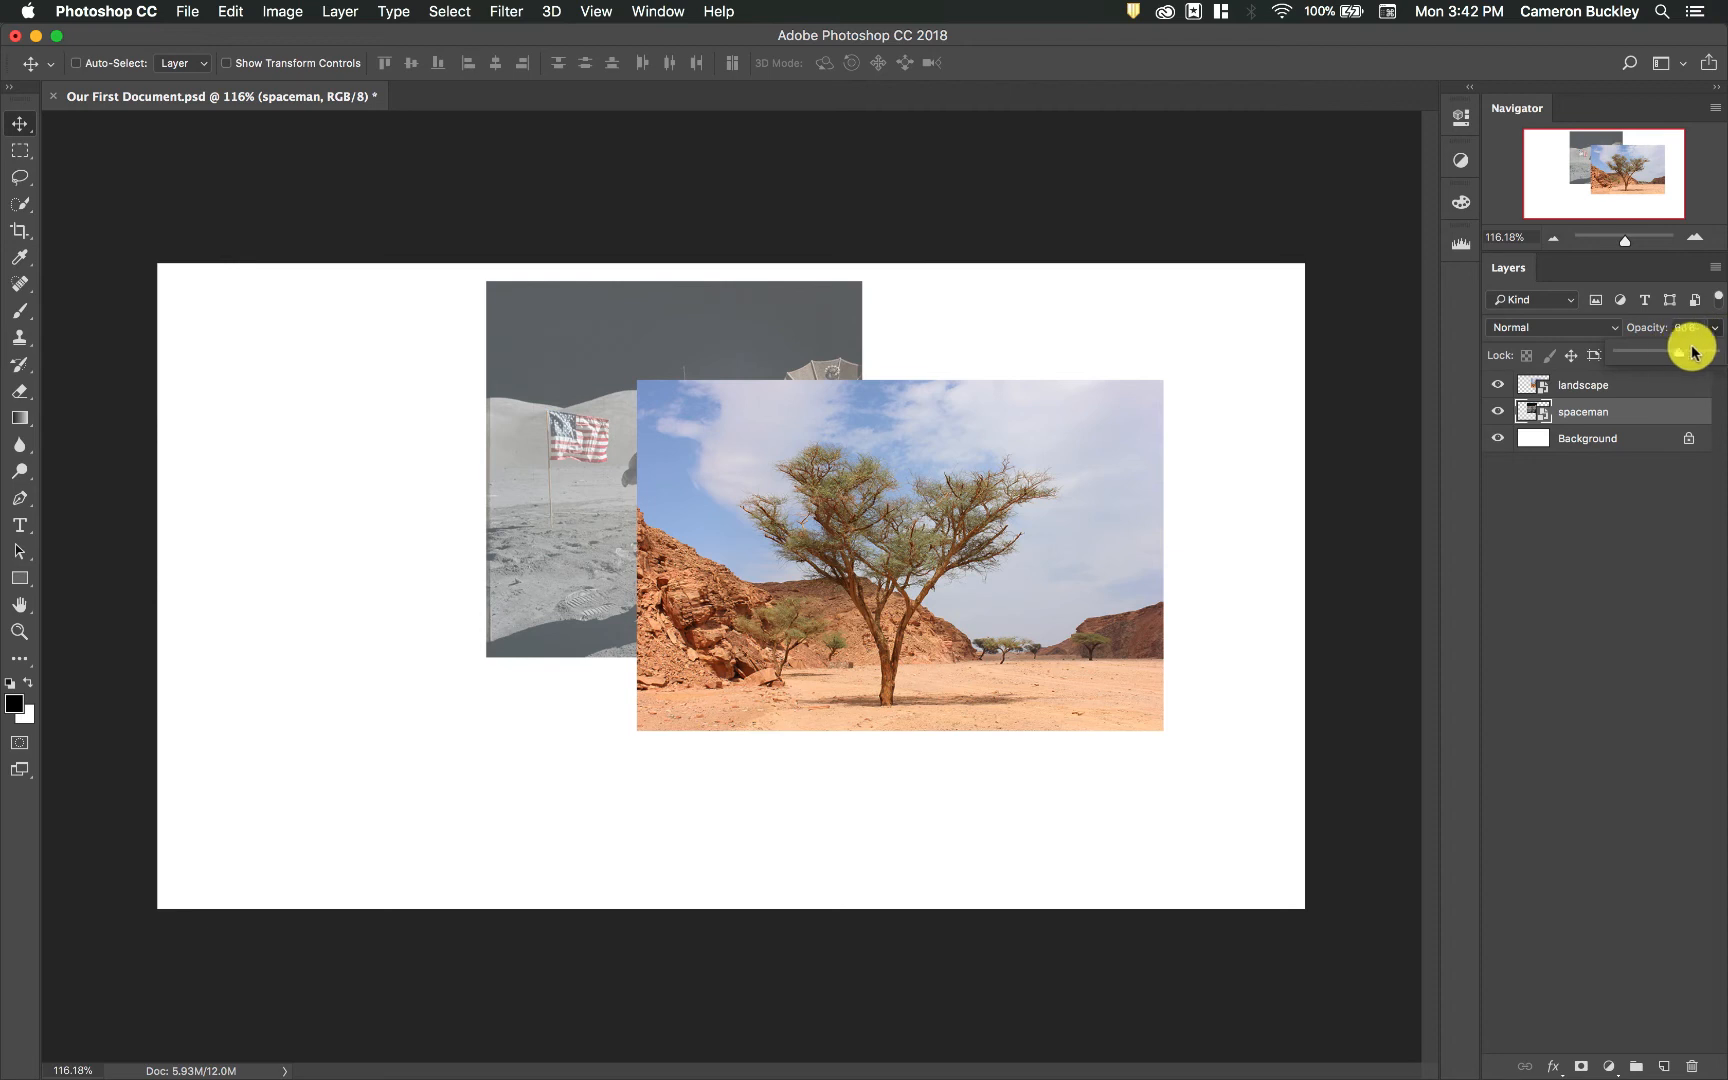
left_click_drag(1674, 350, 1712, 354)
- Rename the spaceman layer as astronaut and the landscape layer as desert
left_click(1602, 390)
left_click(1602, 416)
left_click(1622, 389)
left_click(1620, 411)
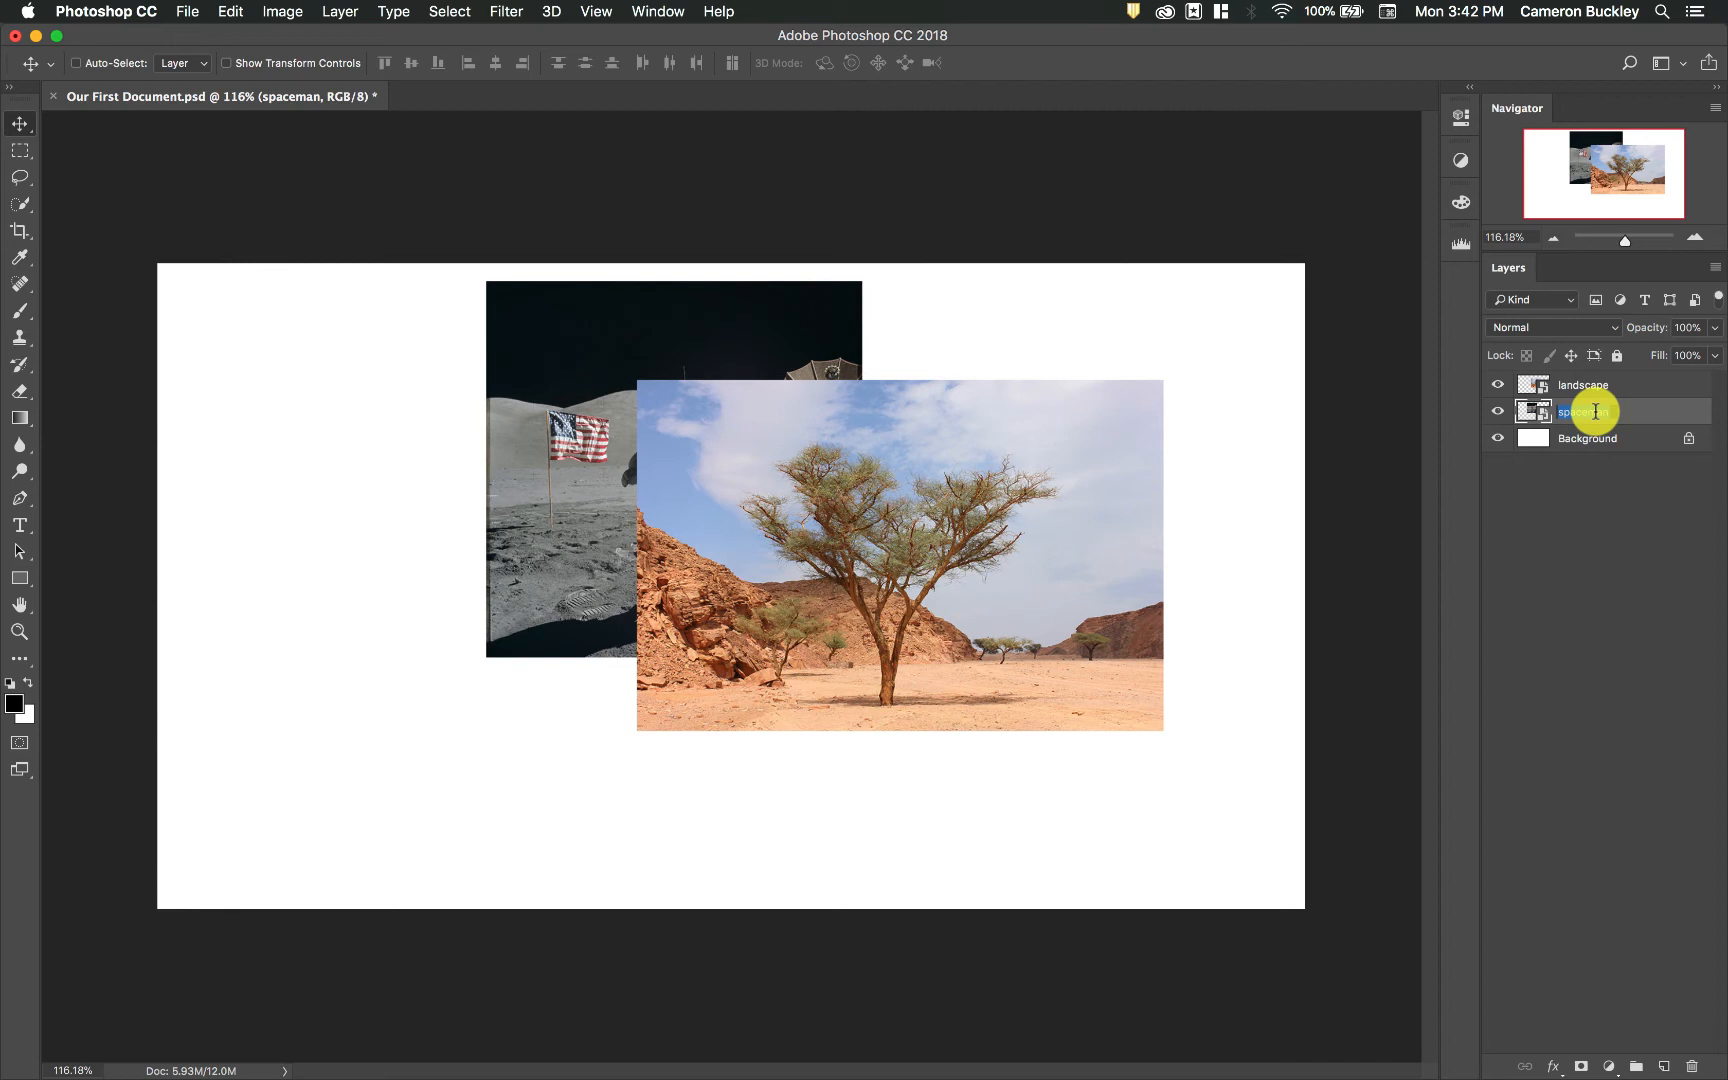
key("Return")
double_click(1585, 385)
type("de")
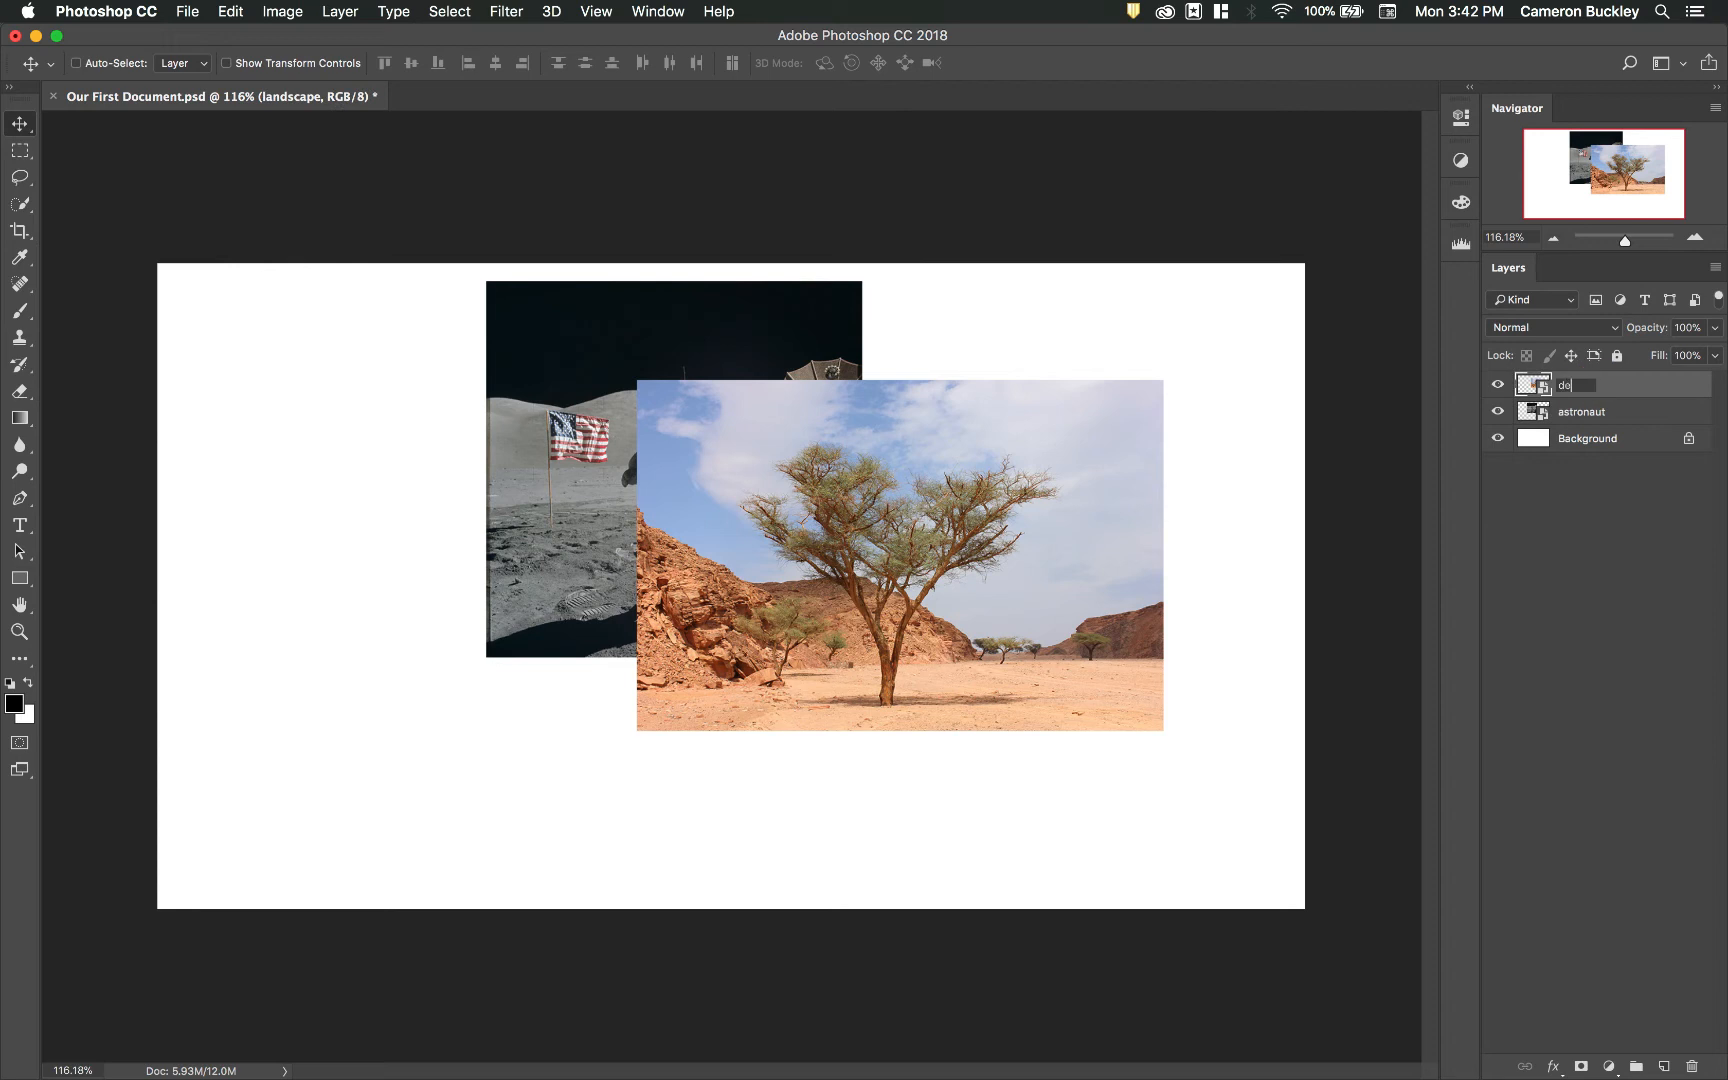
key("Return")
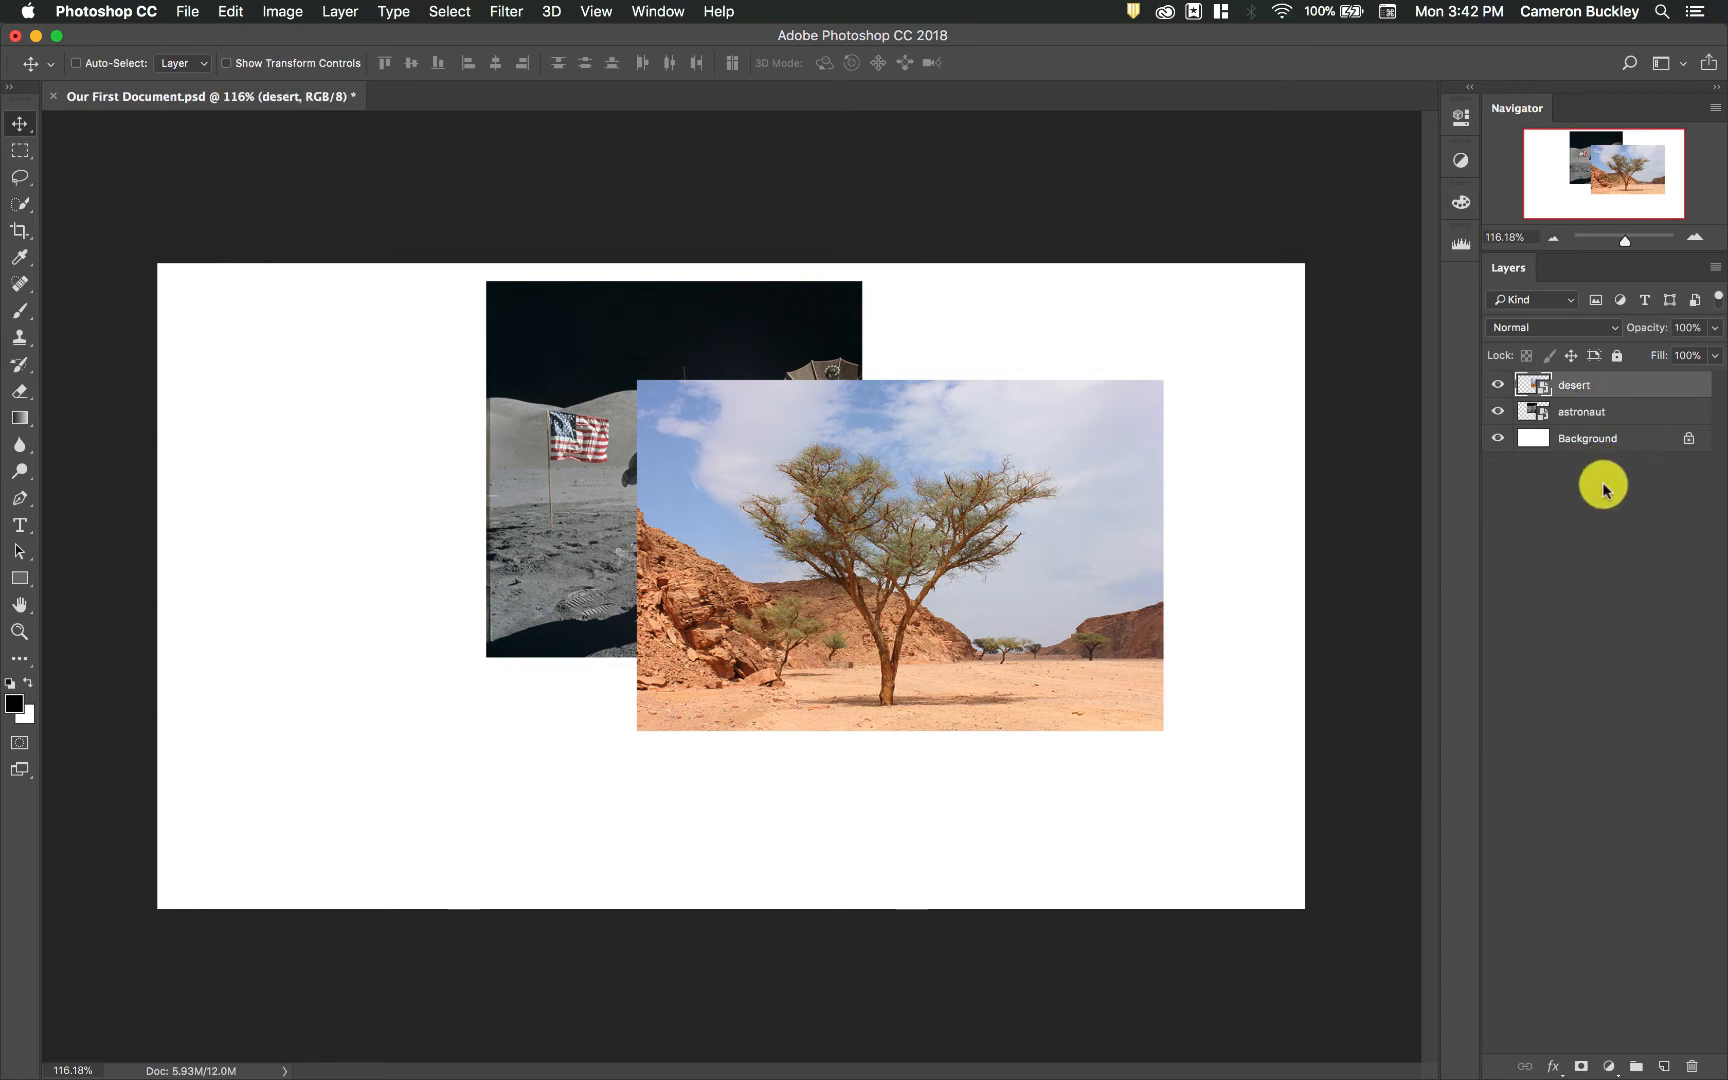
- Color-label the astronaut layer yellow and the desert layer red
left_click(1630, 412)
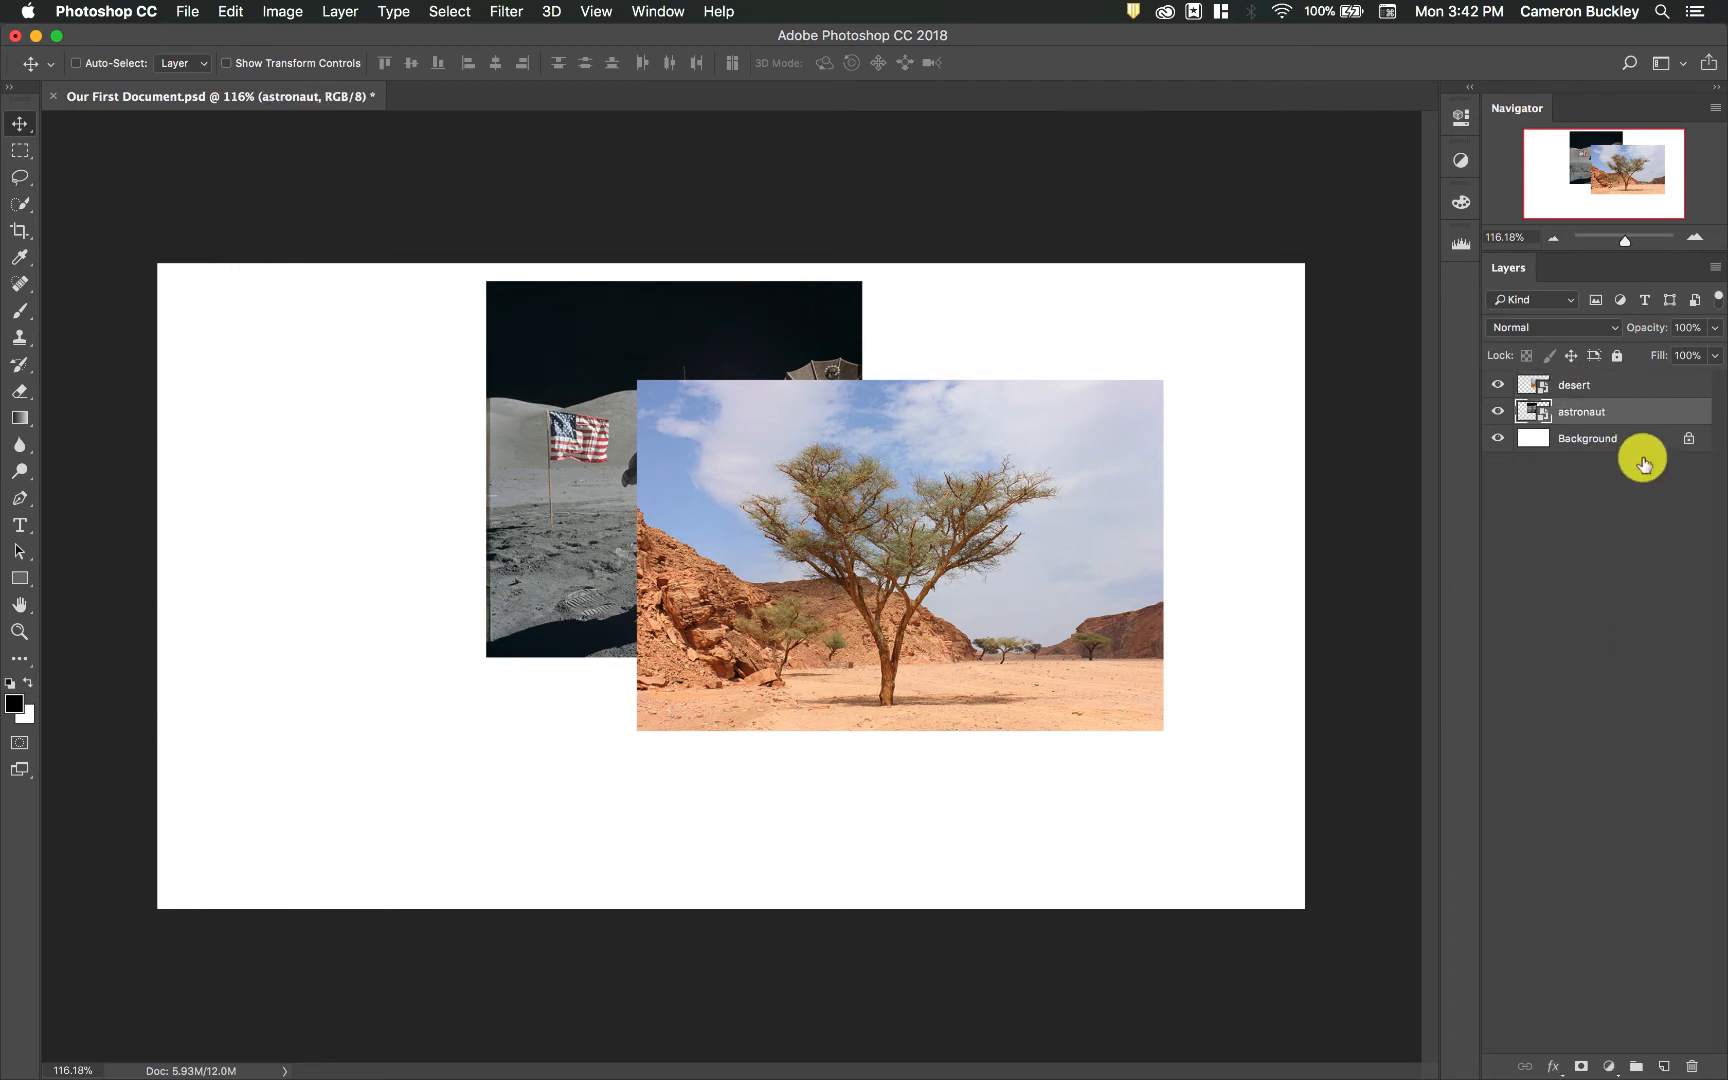
right_click(1617, 410)
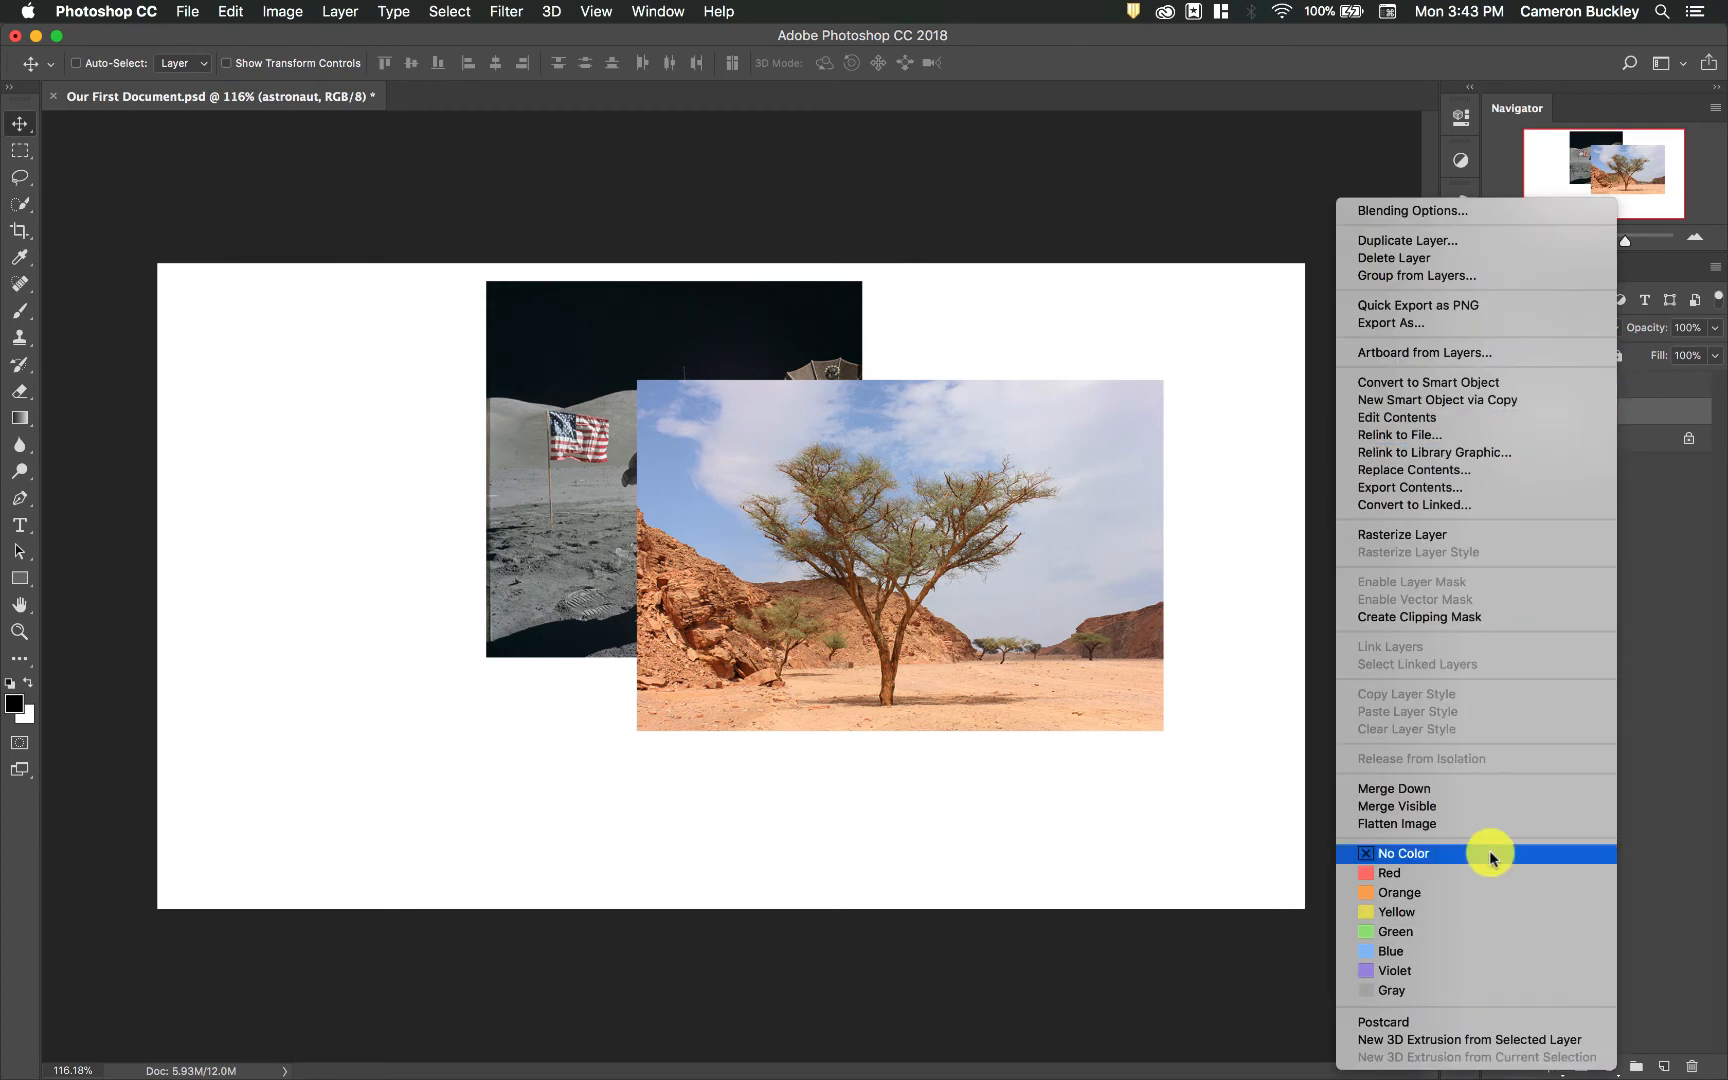
left_click(1452, 911)
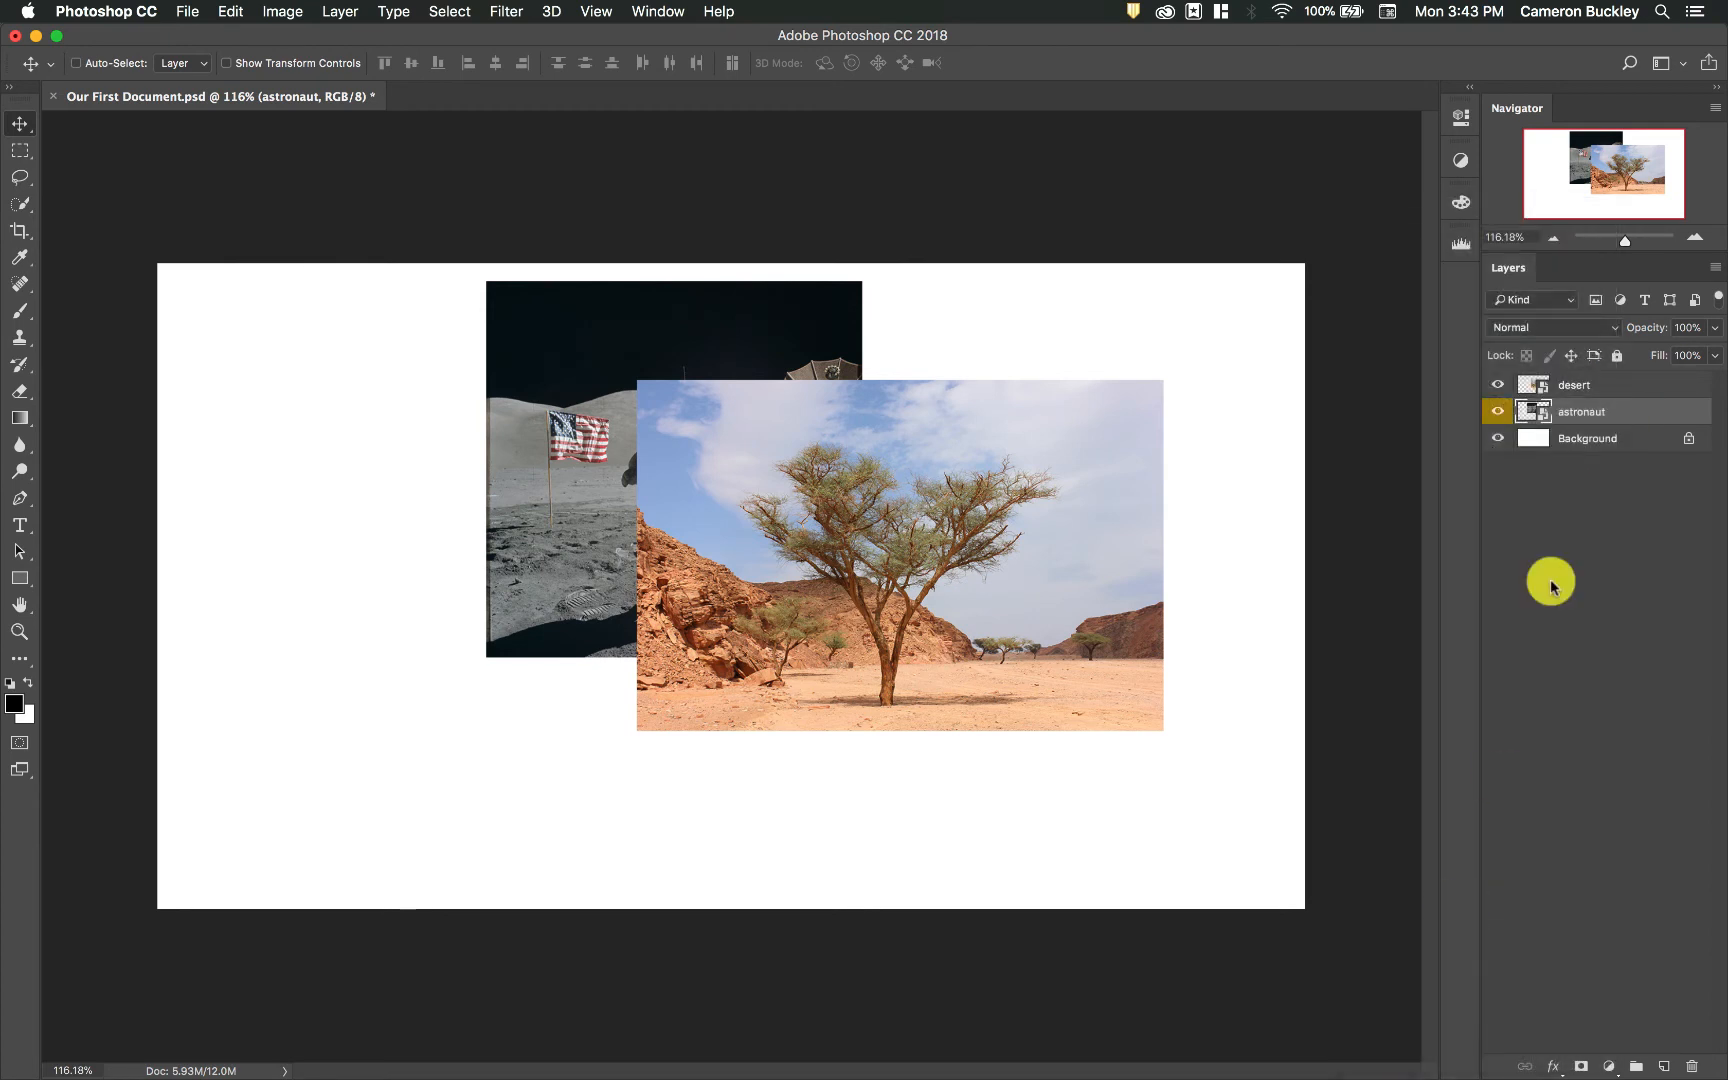
right_click(1592, 386)
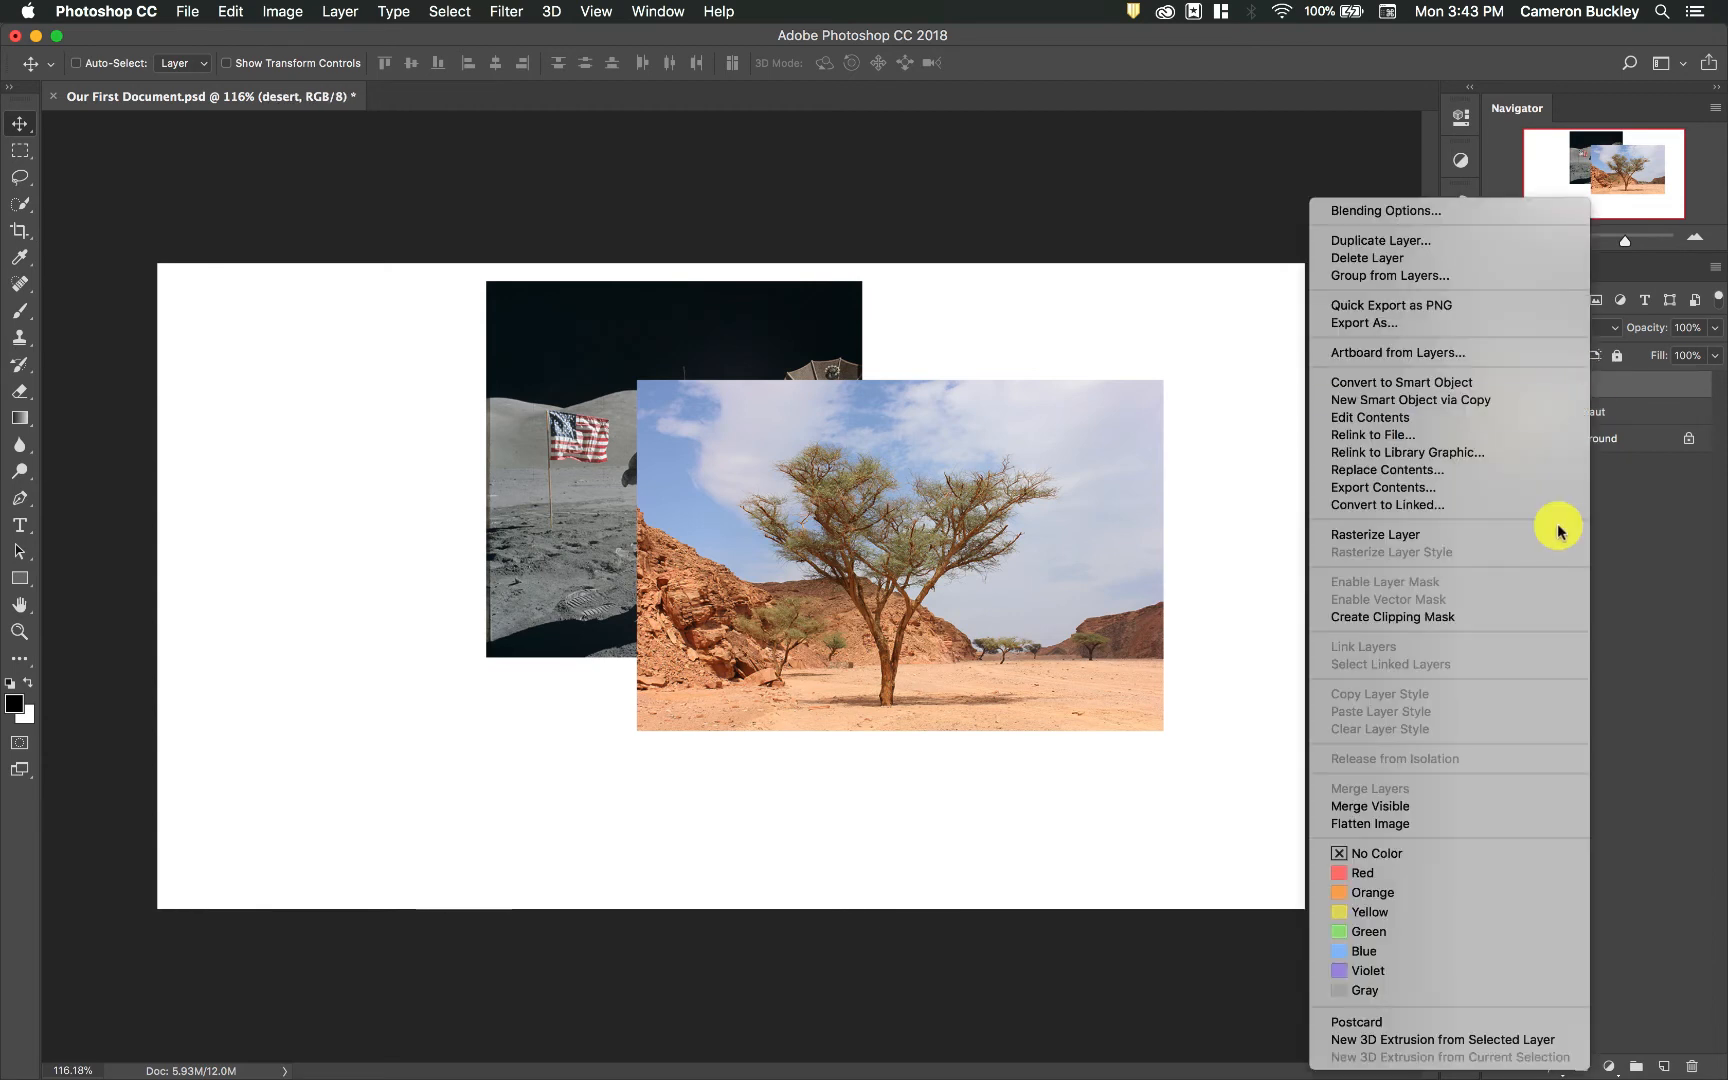
left_click(1522, 873)
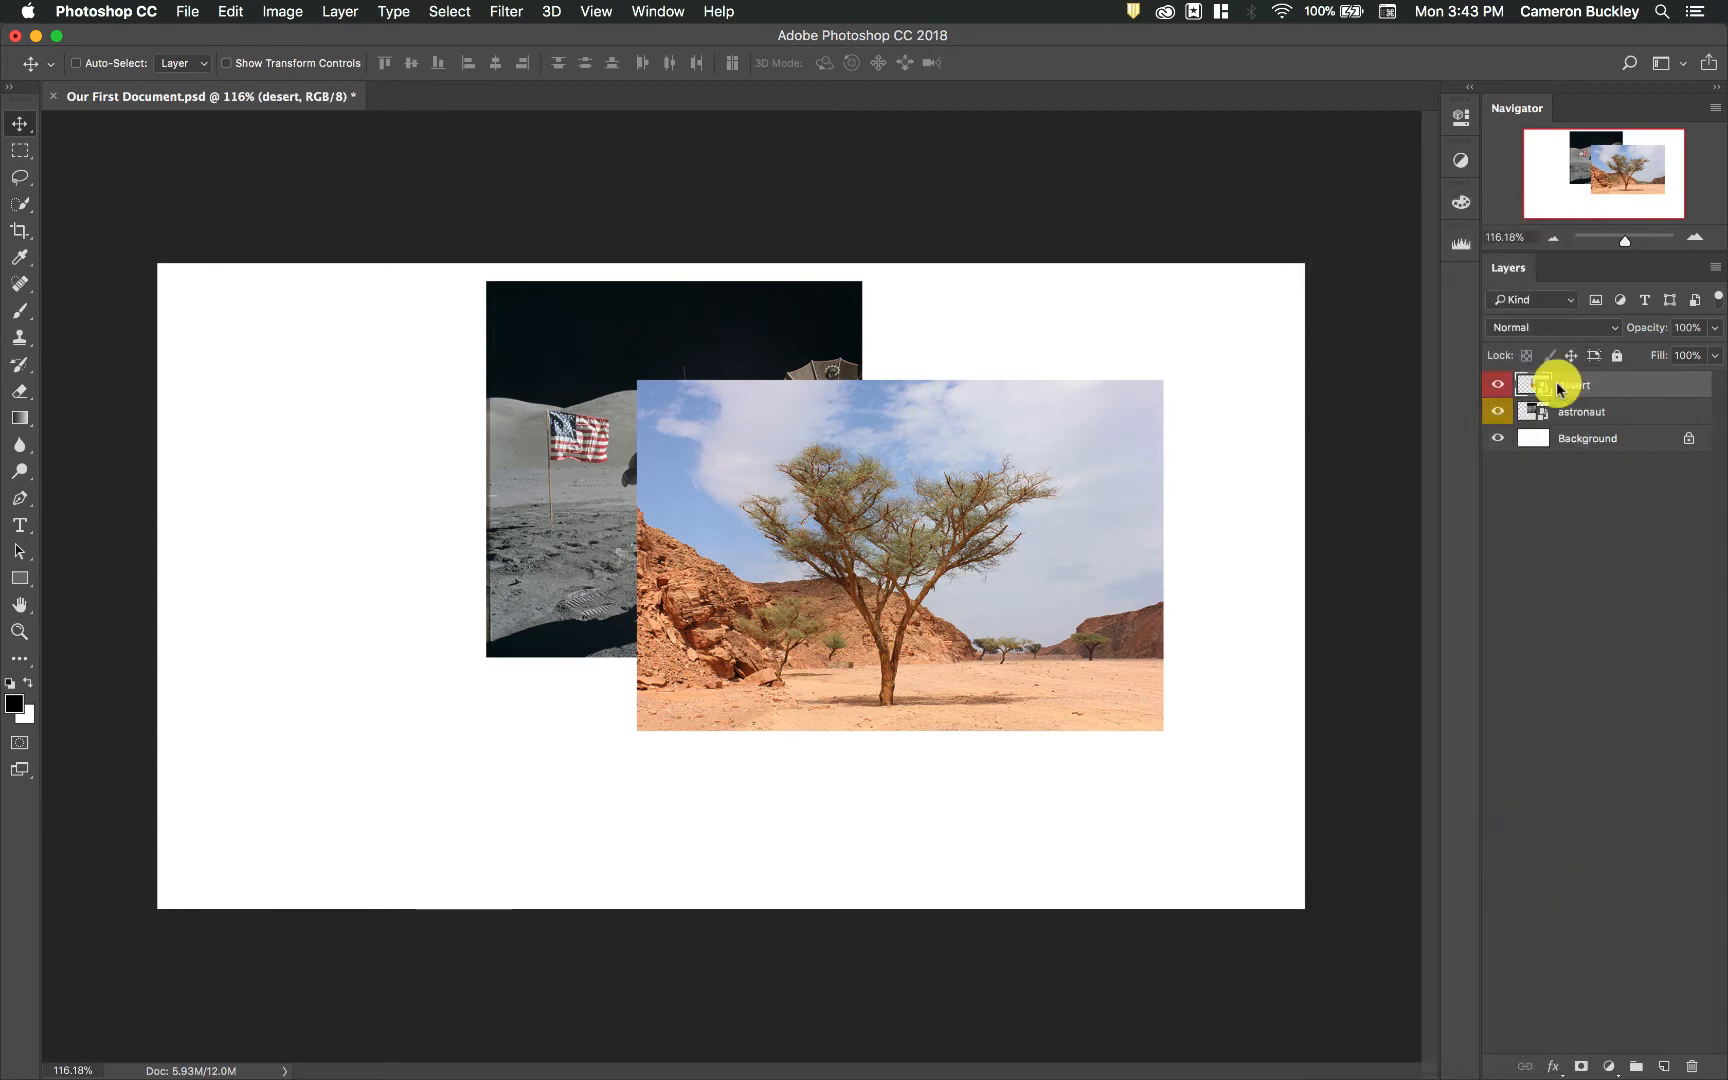
- Remove the color labels from the desert and astronaut layers by setting both to No Color
right_click(1618, 380)
left_click(1440, 853)
right_click(1590, 408)
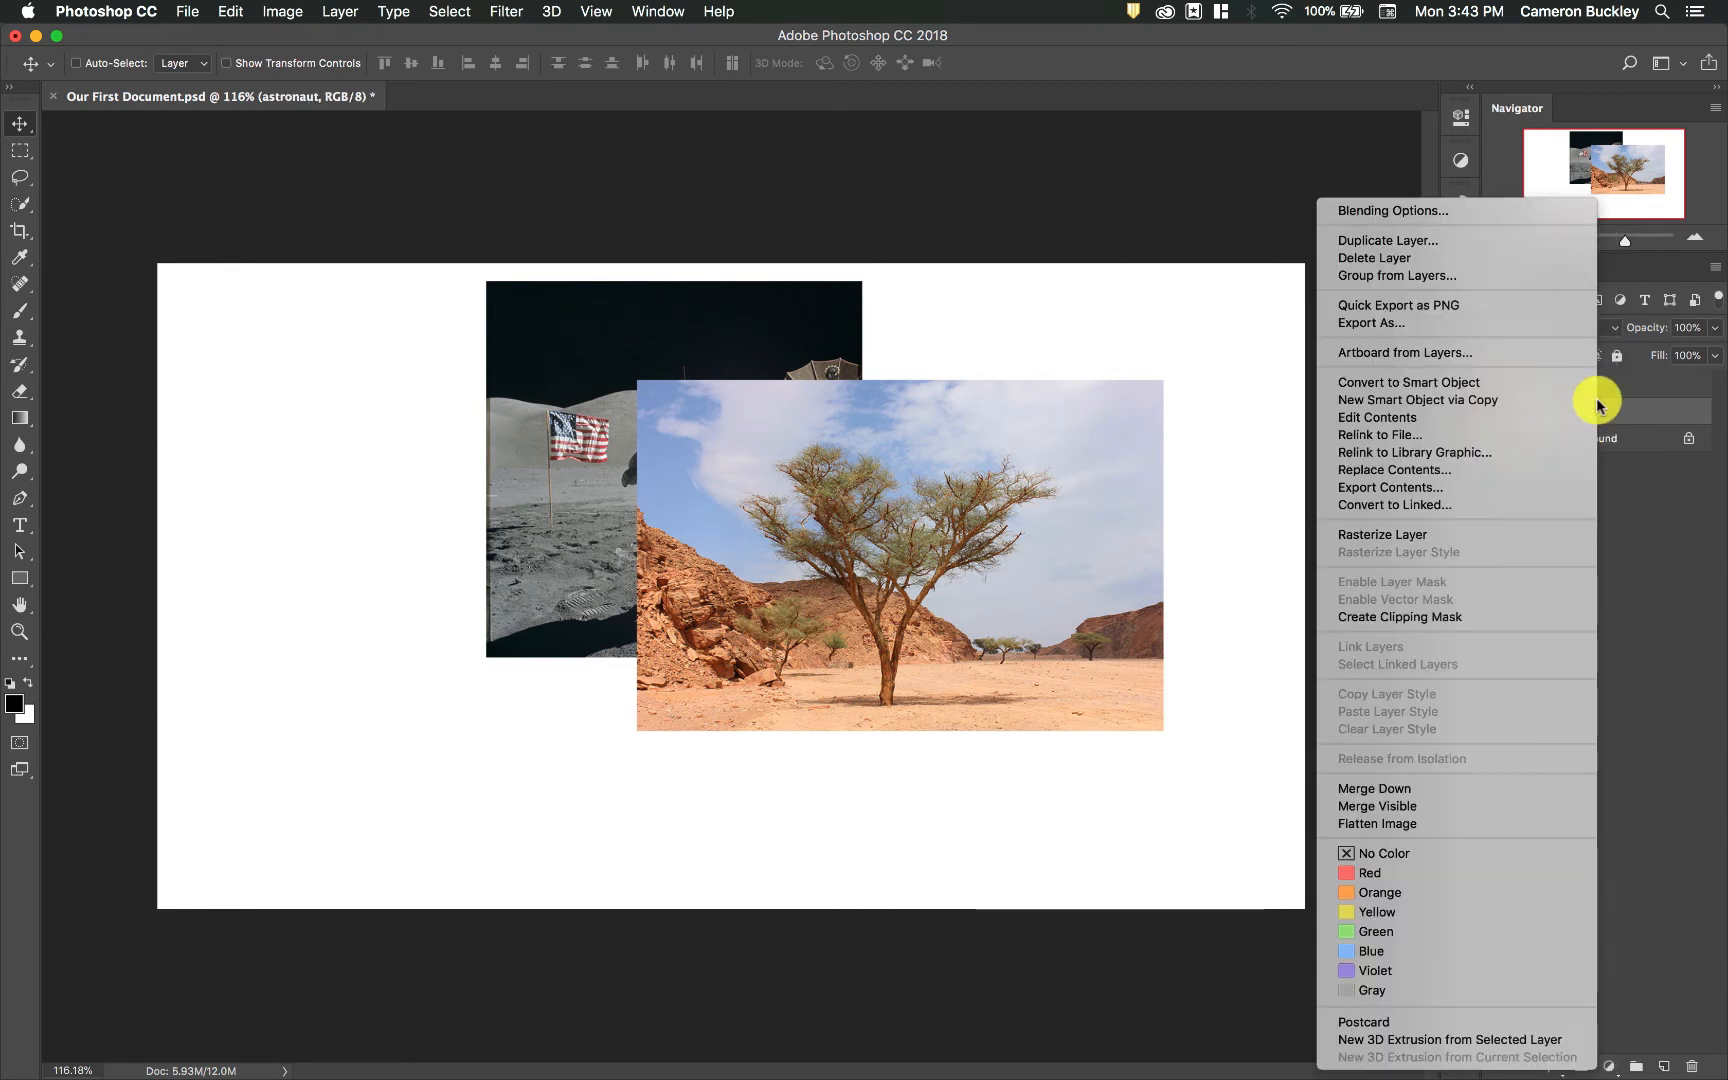
left_click(1515, 849)
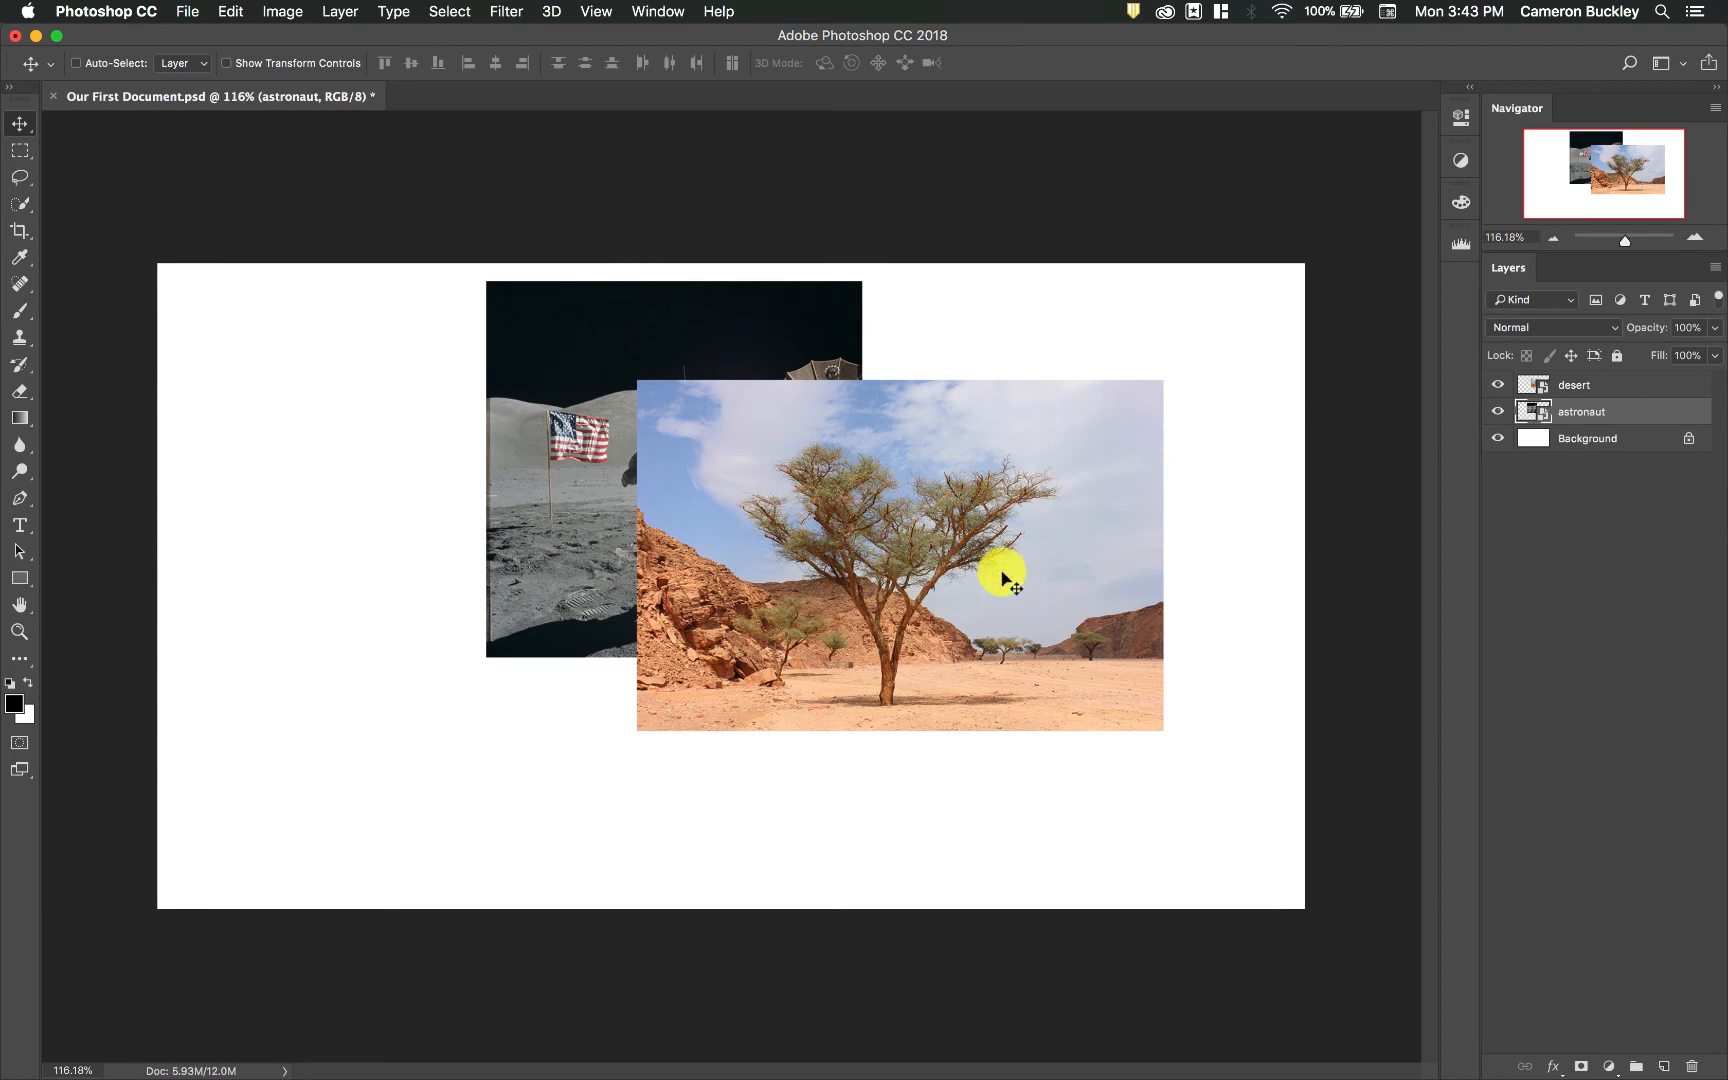
- Move the astronaut photo about 5.2 in left, and position the desert image beside it, slightly lower than before
left_click_drag(1053, 596, 828, 608)
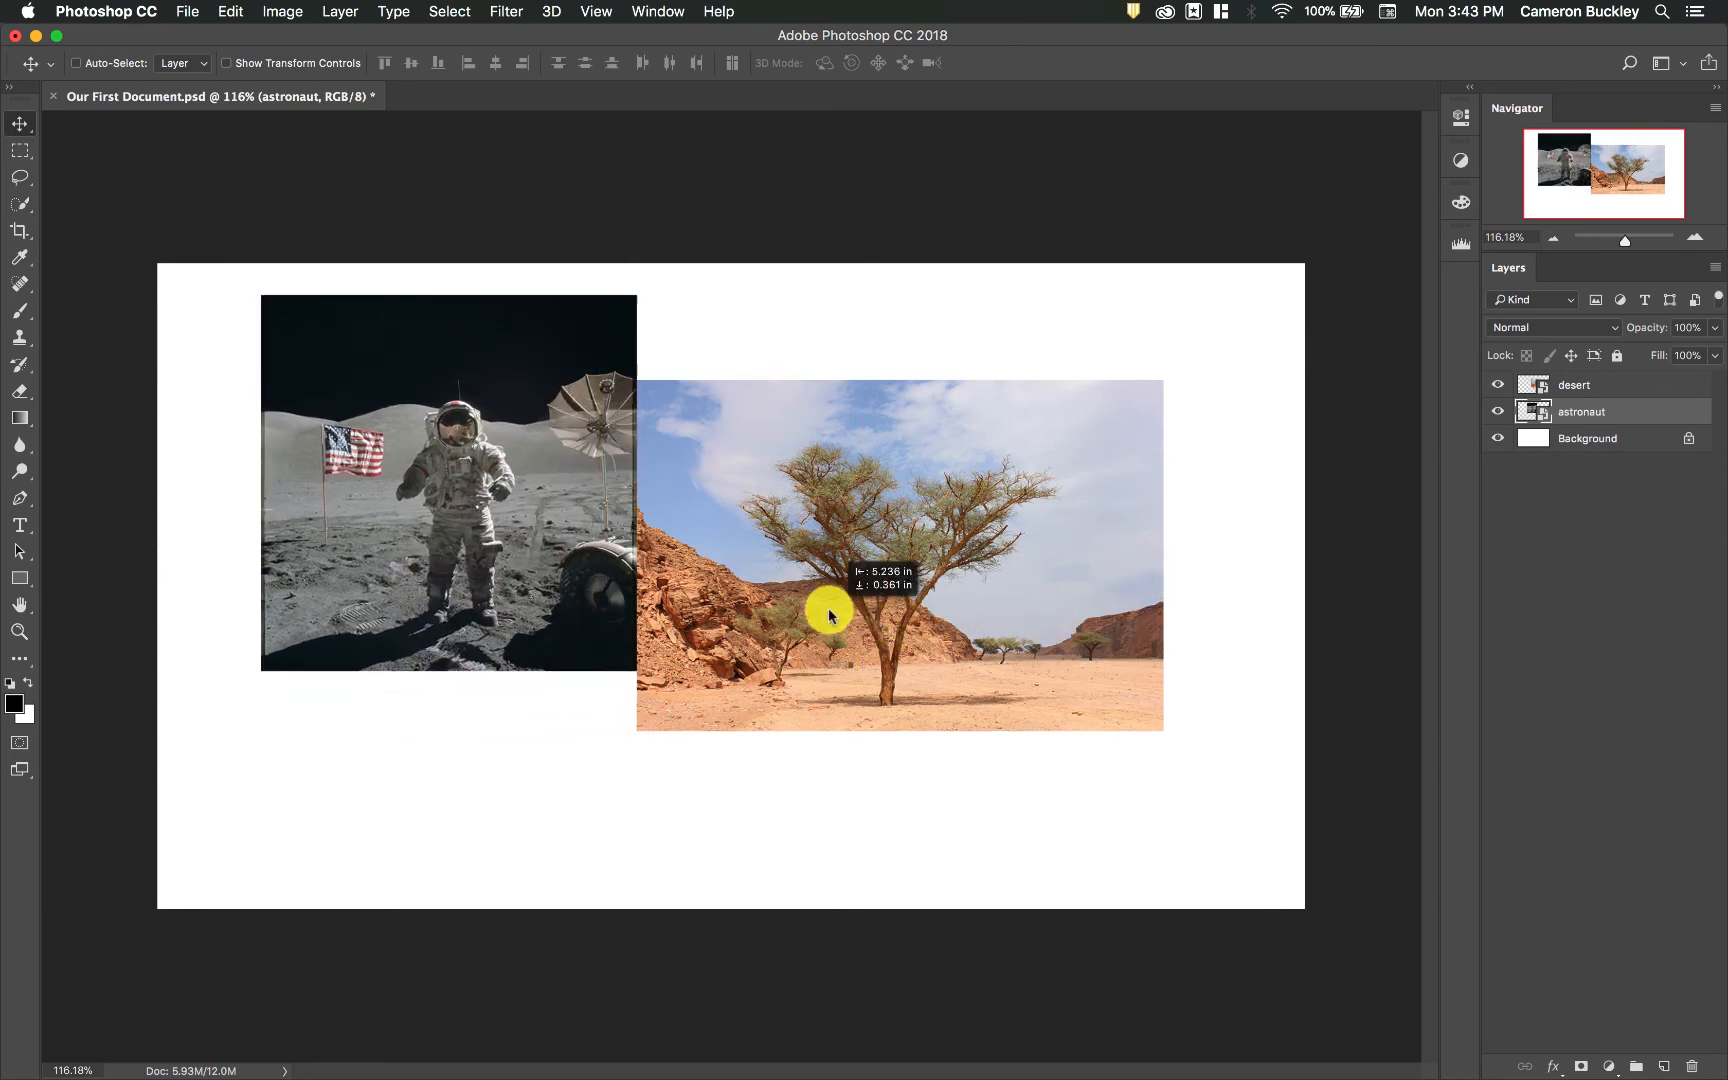
left_click(1598, 384)
left_click_drag(1100, 511, 943, 574)
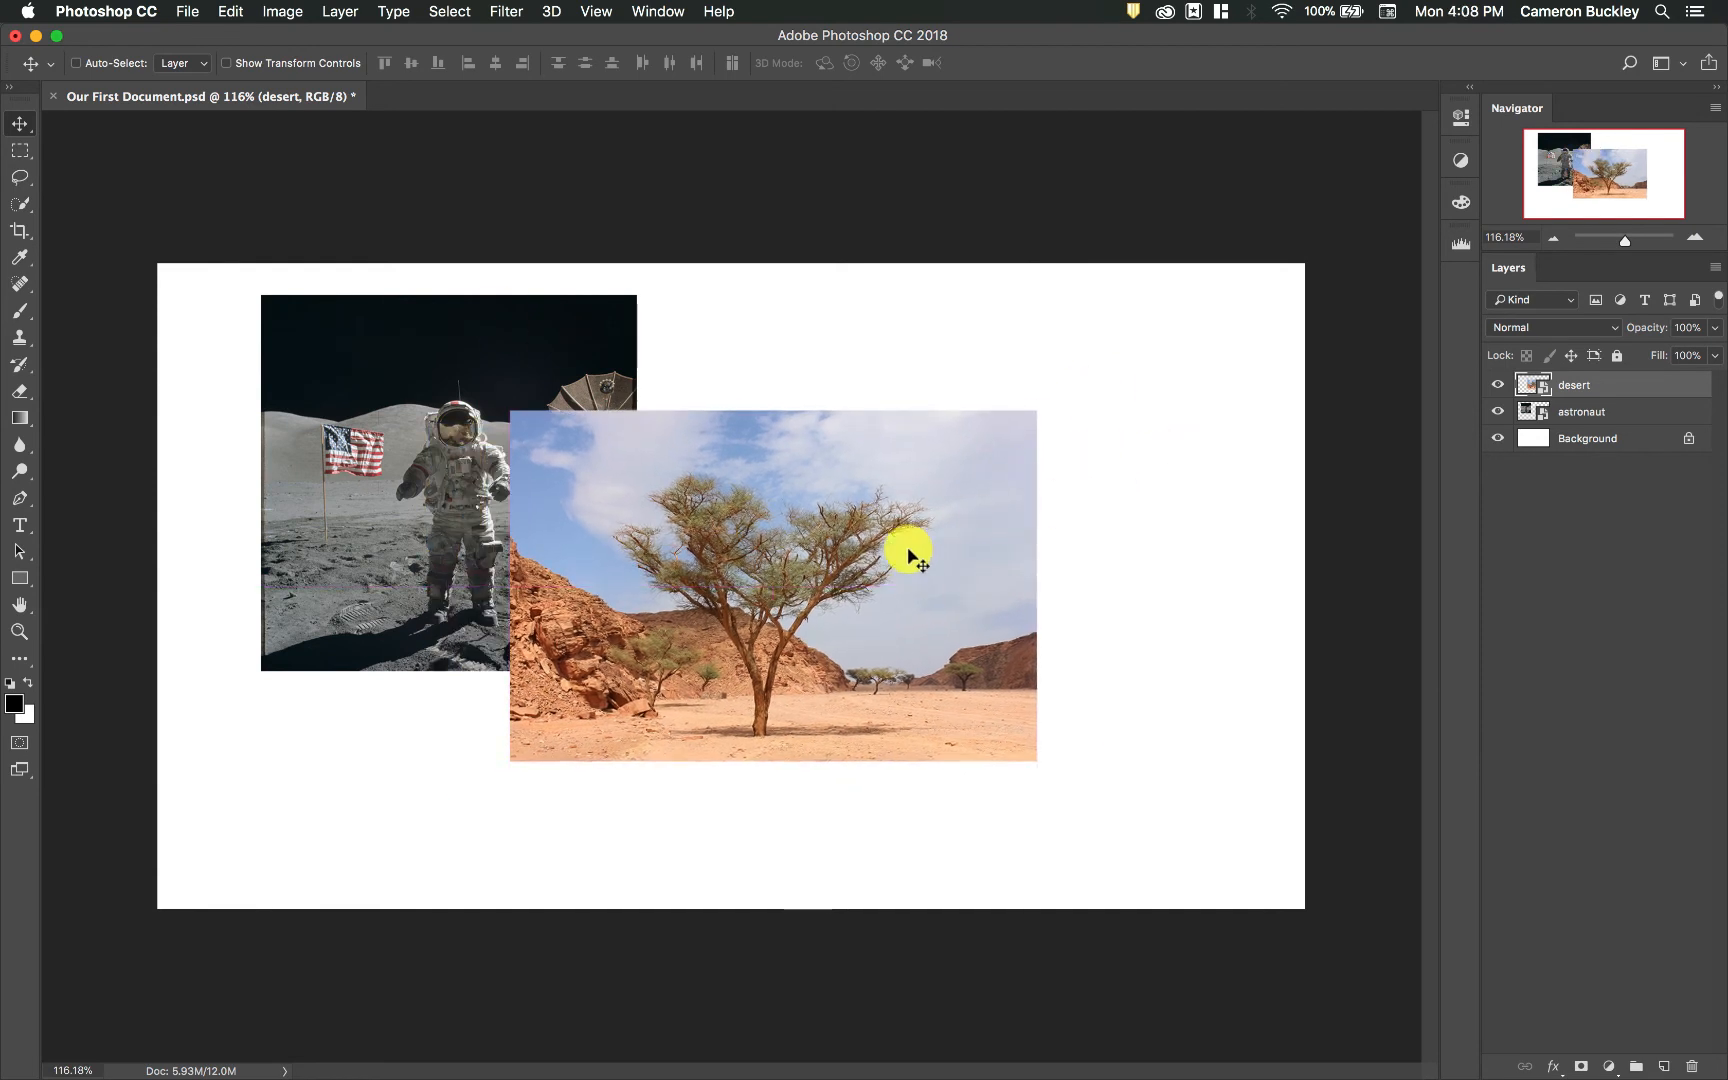
left_click_drag(897, 566, 1015, 577)
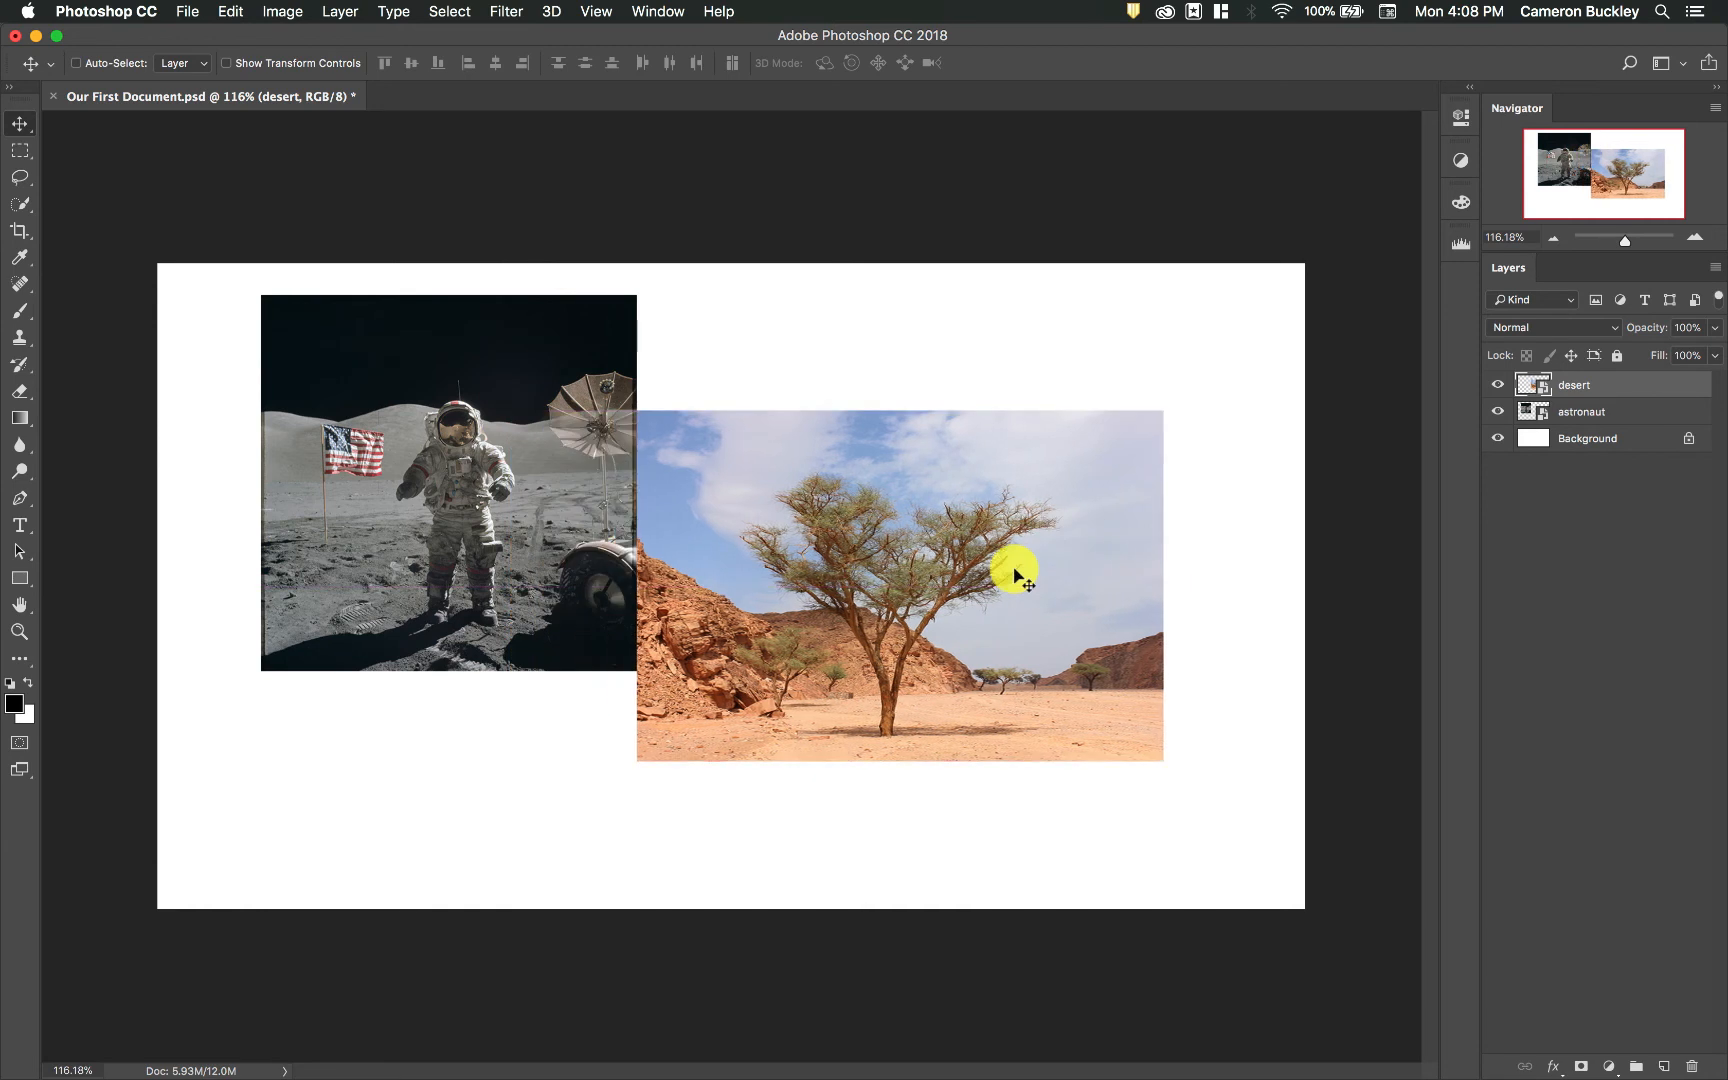
- Hide and show the desert layer a few times, and do the same with the astronaut layer, leaving both visible
left_click(1498, 385)
left_click(1498, 385)
left_click(1498, 387)
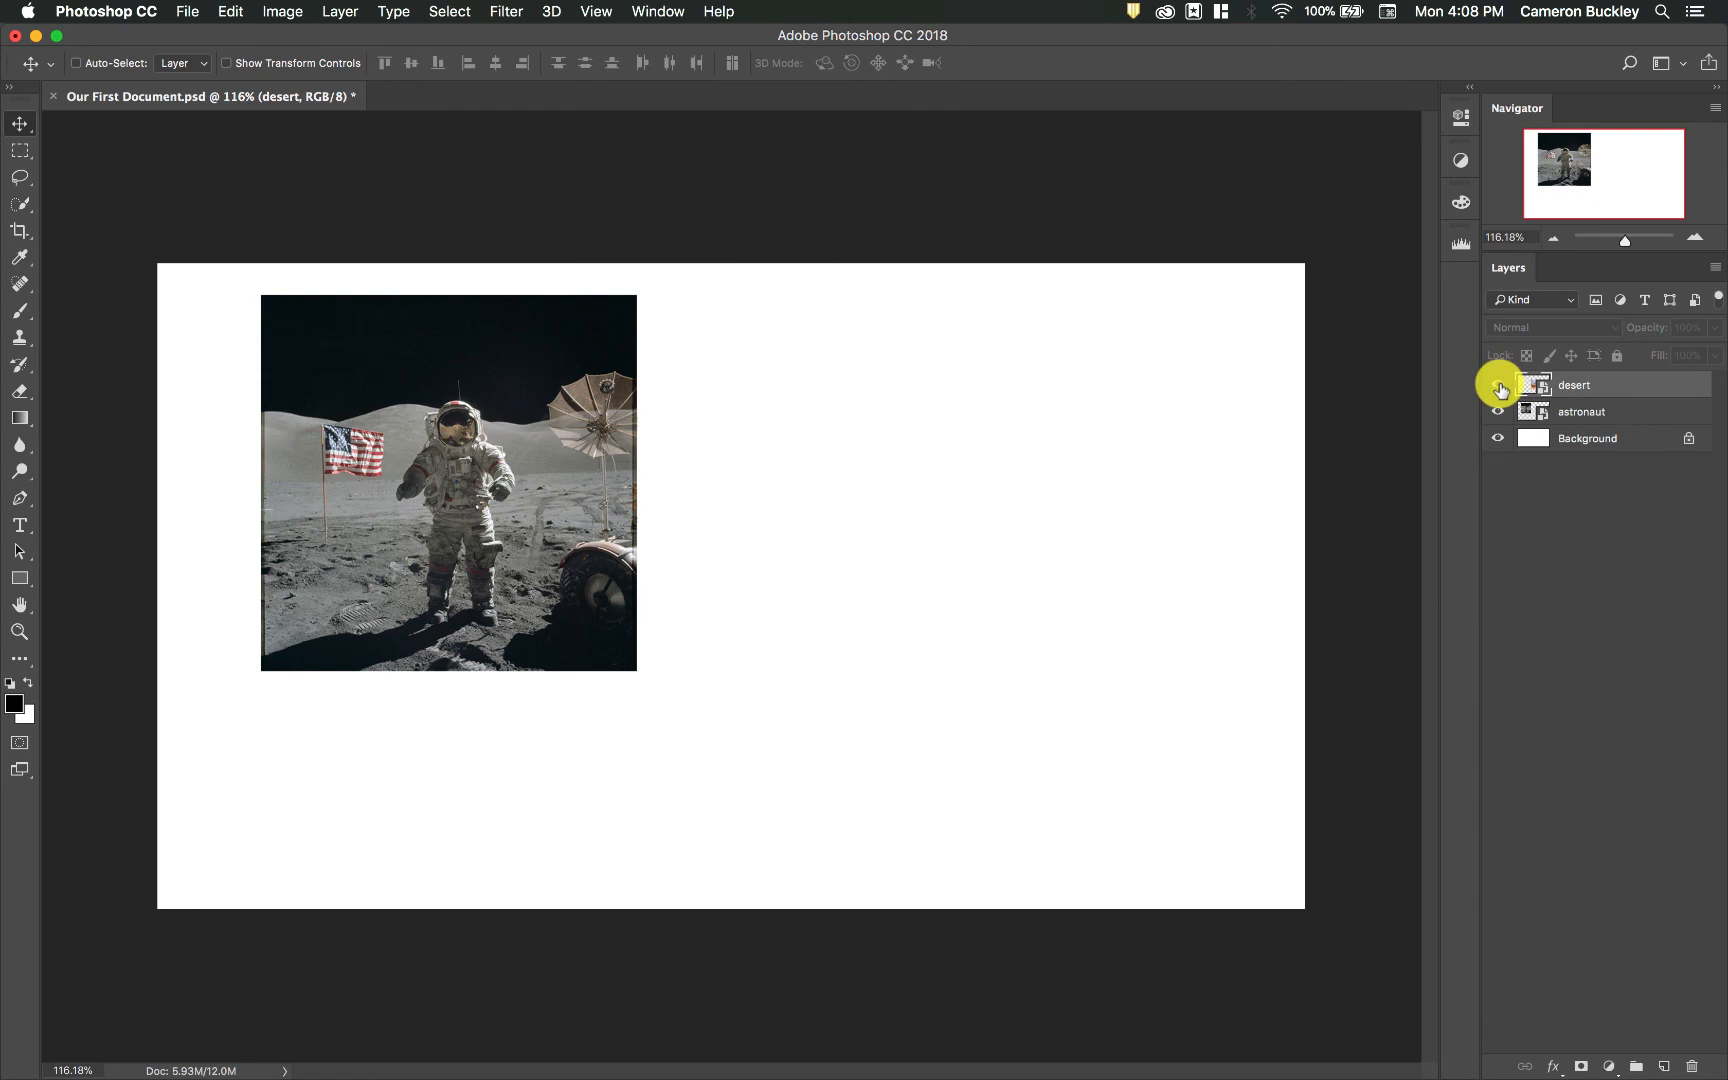
left_click(1498, 387)
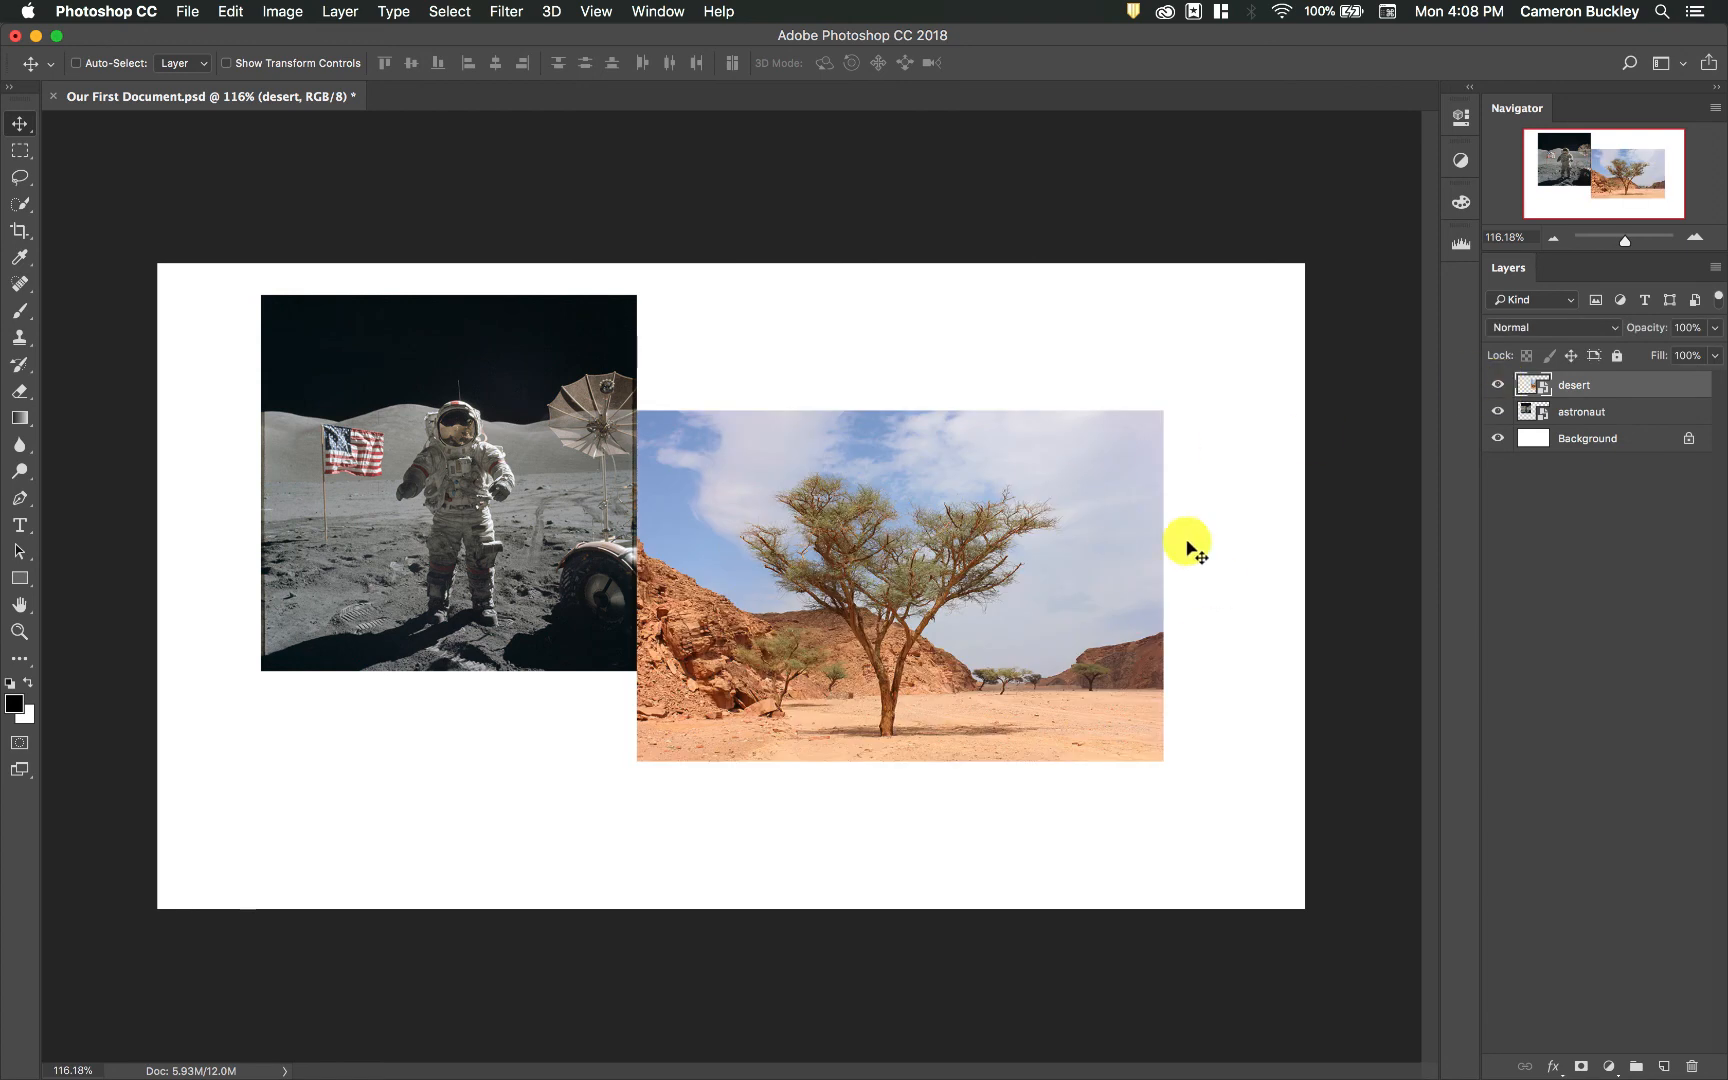
left_click(1498, 386)
left_click(1498, 403)
left_click(1498, 403)
left_click(1498, 386)
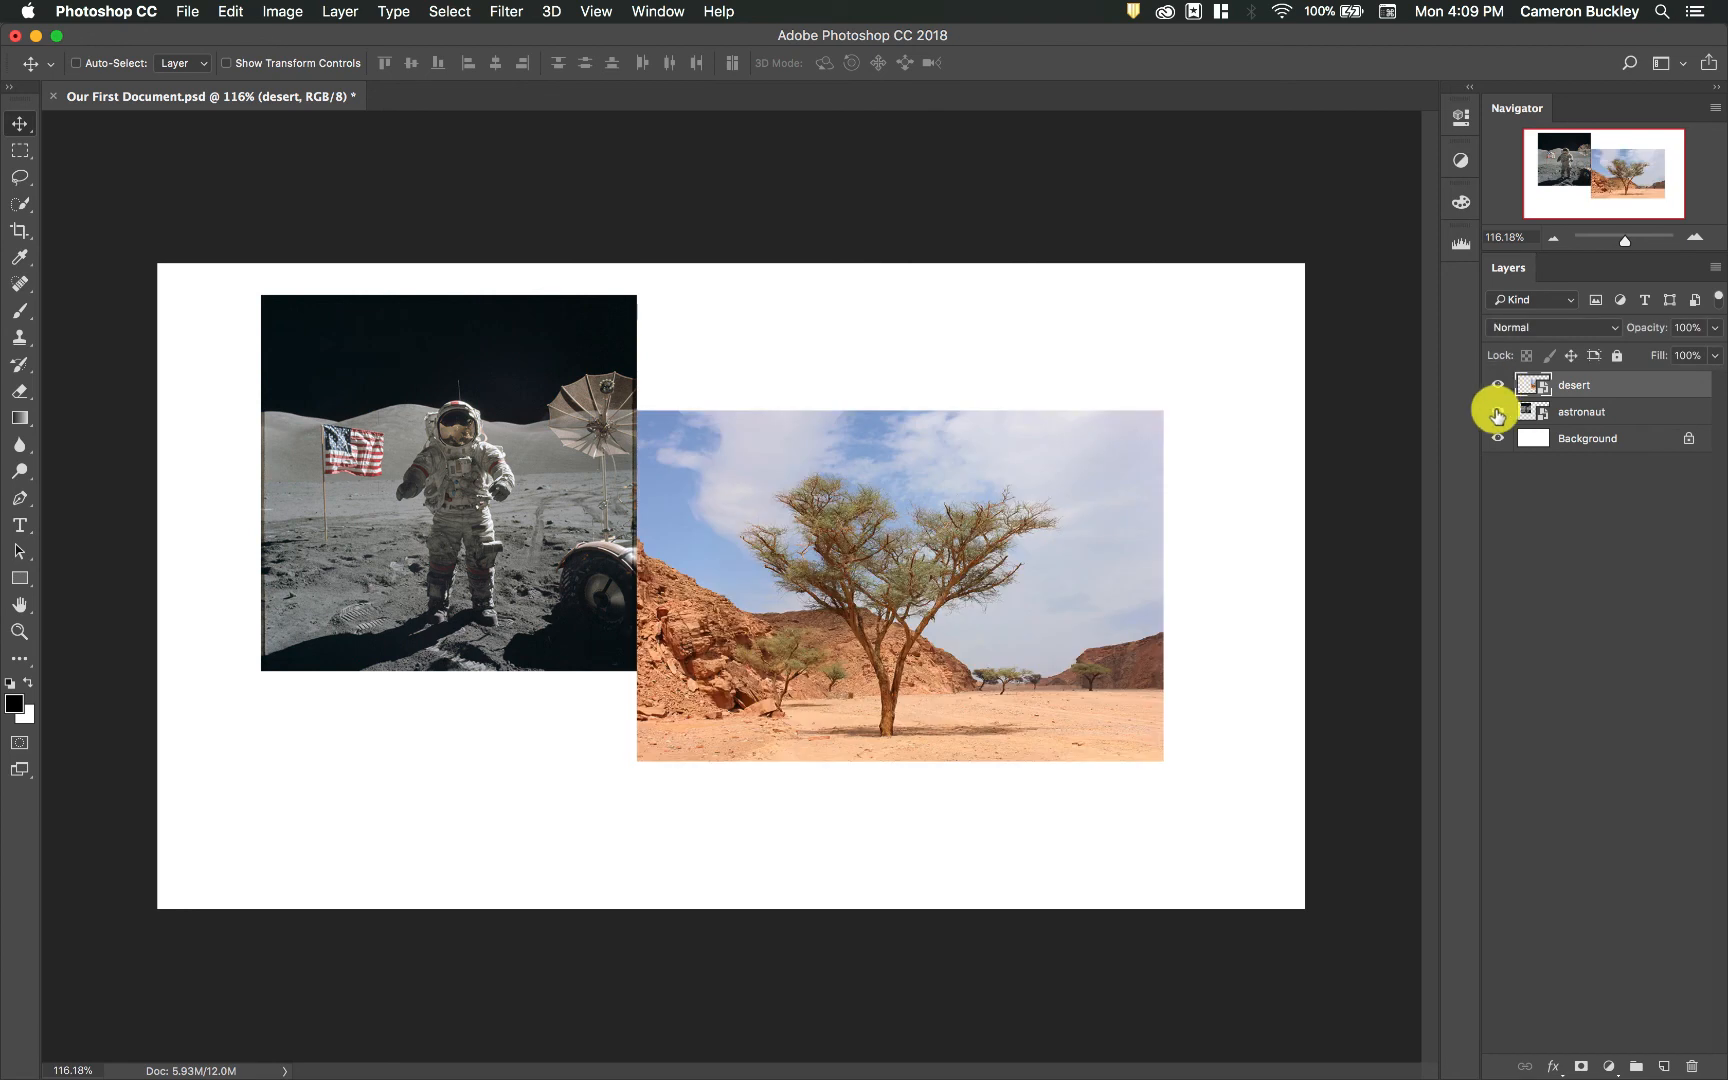
left_click(1497, 411)
left_click(1502, 412)
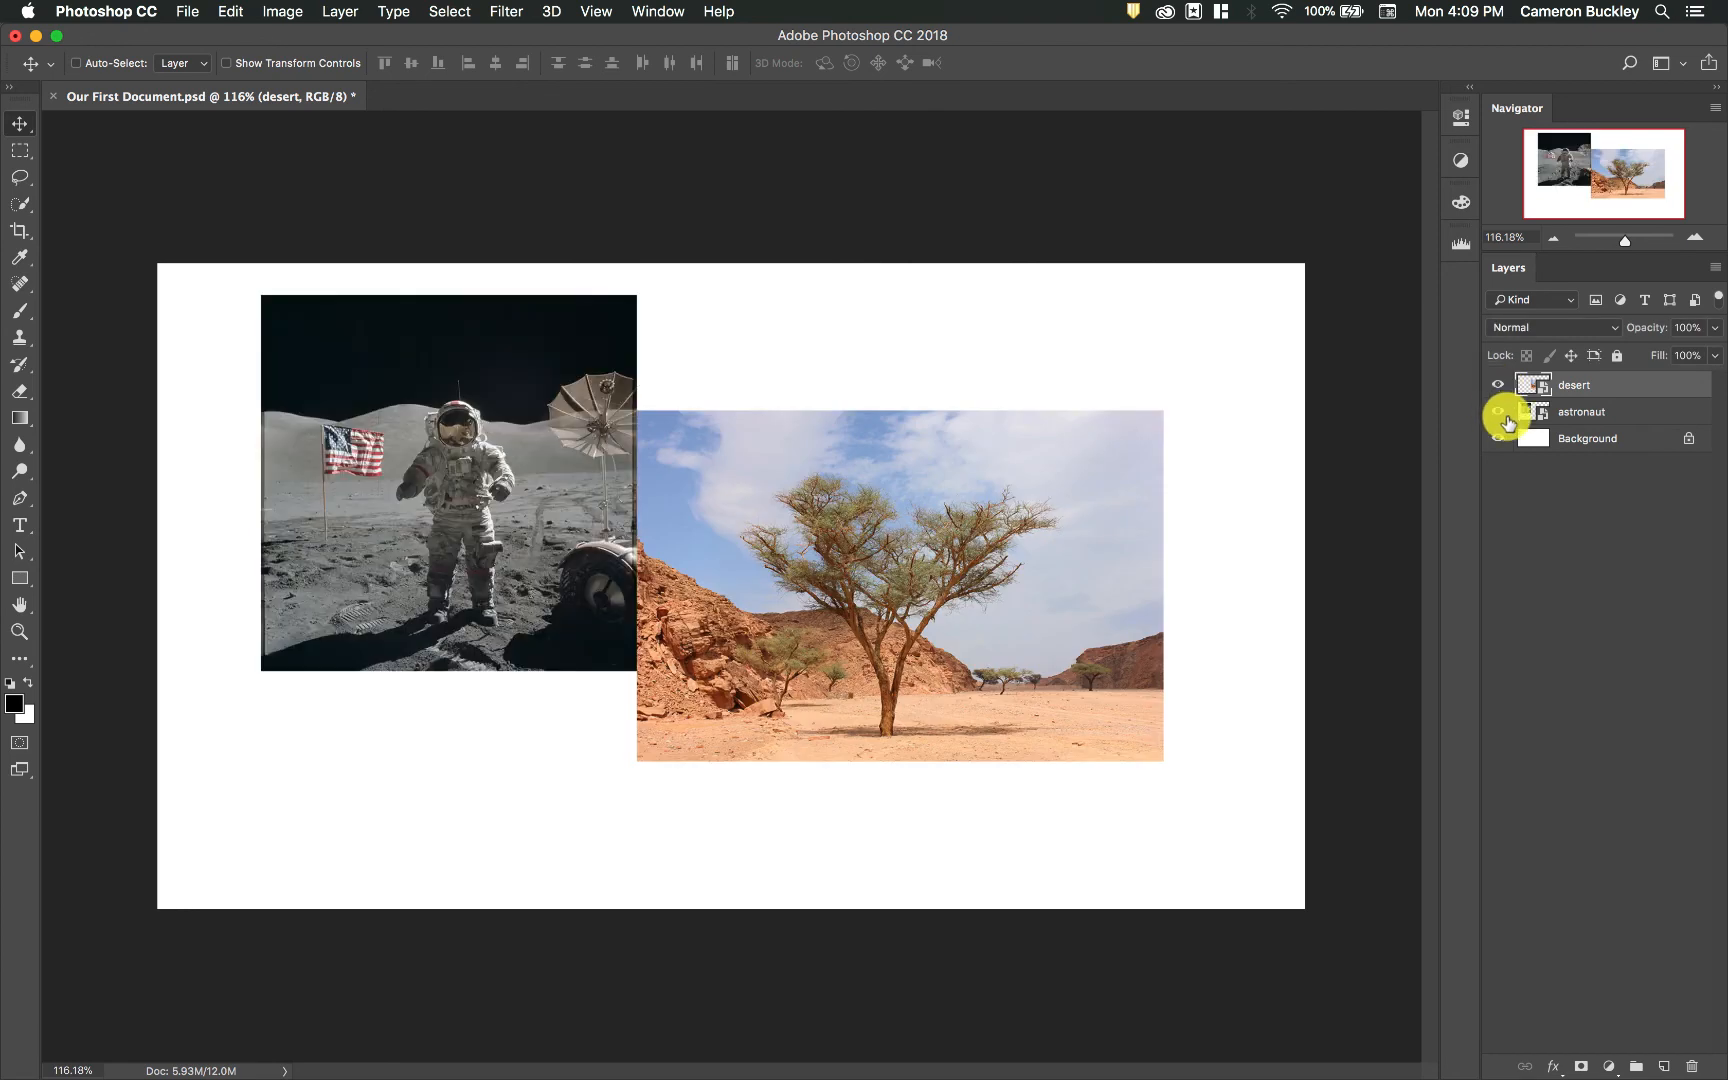
- Lock all properties of the desert layer and try to move the desert image on the canvas
left_click(1598, 418)
left_click(1600, 388)
left_click(1604, 408)
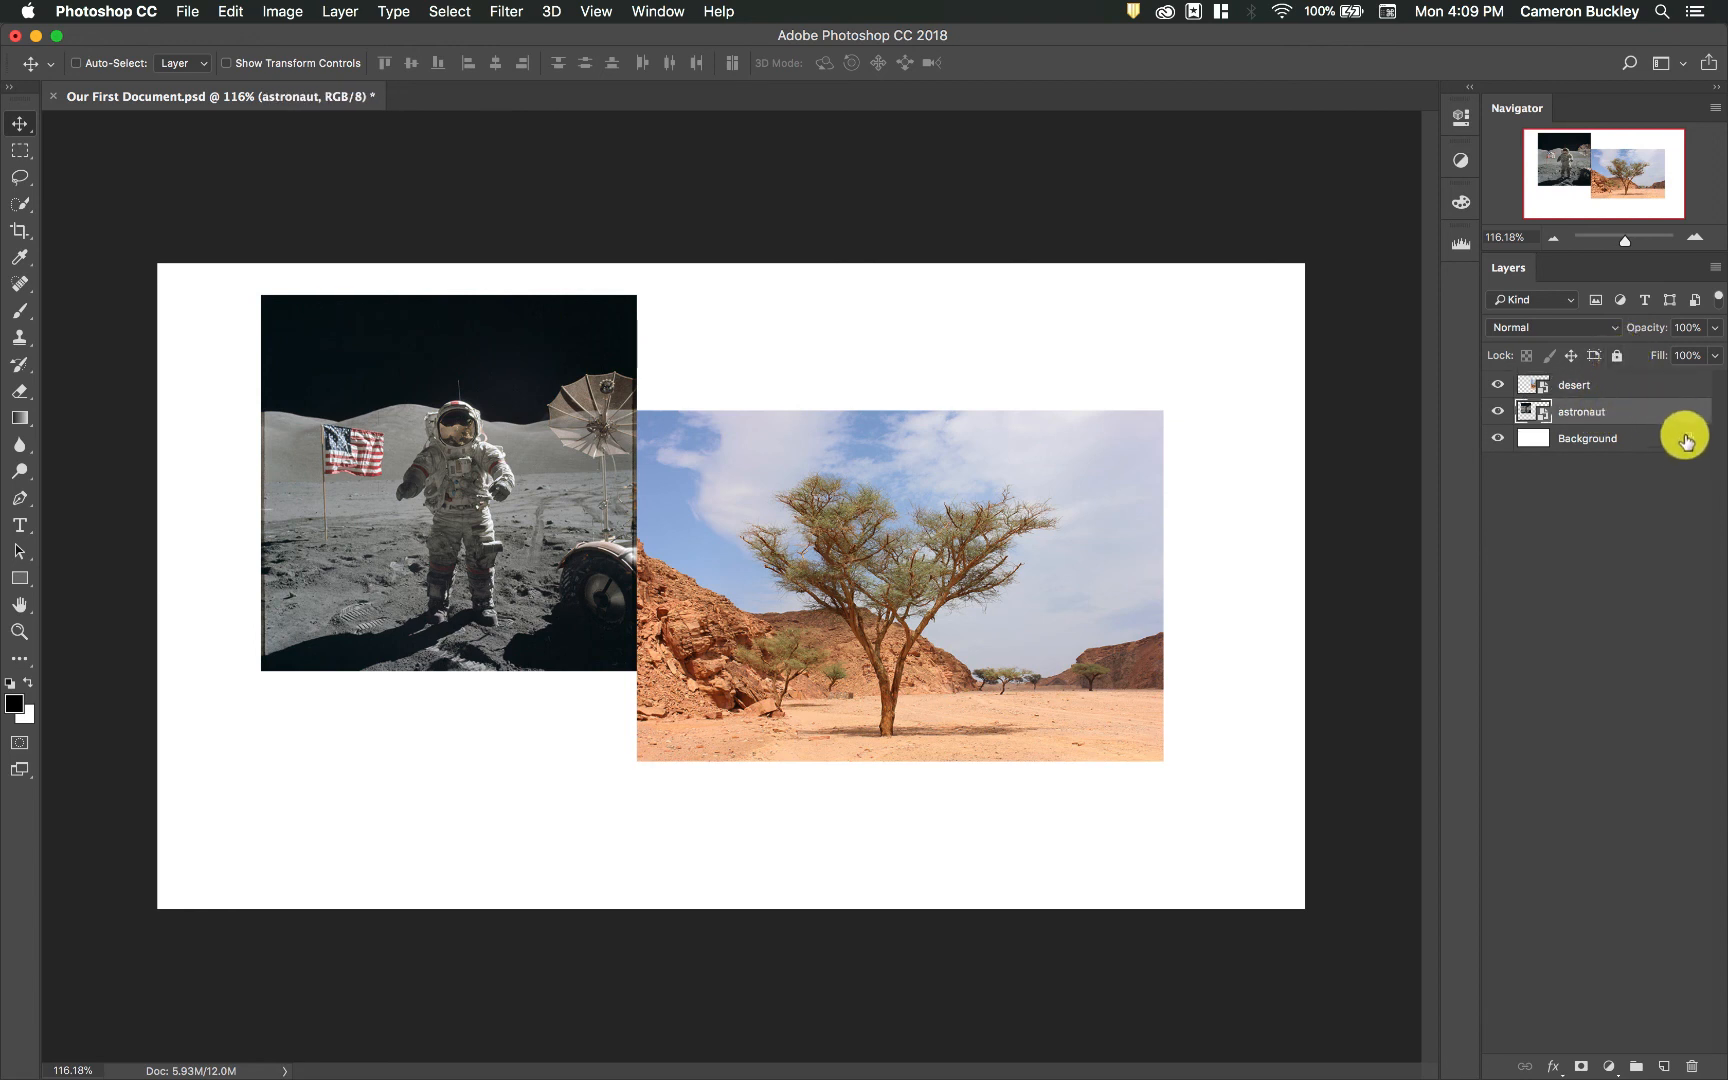
left_click(1618, 357)
left_click(1612, 385)
left_click(1617, 356)
left_click(976, 525)
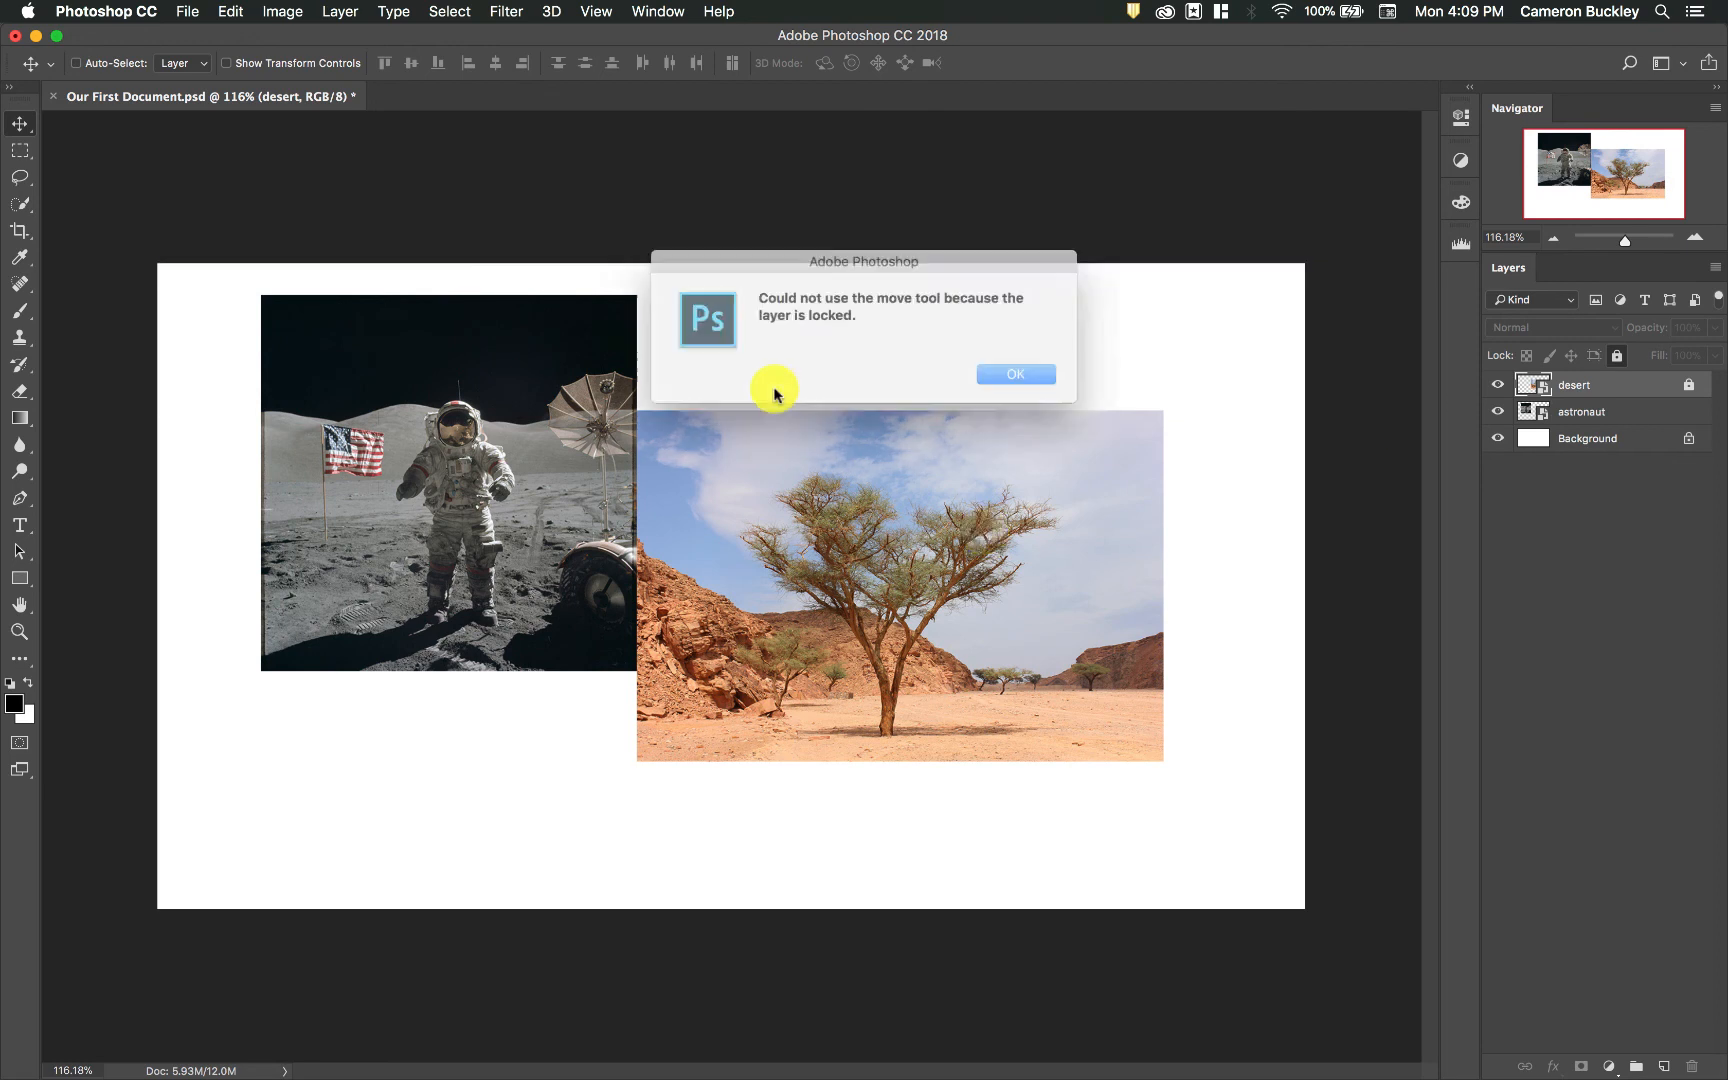